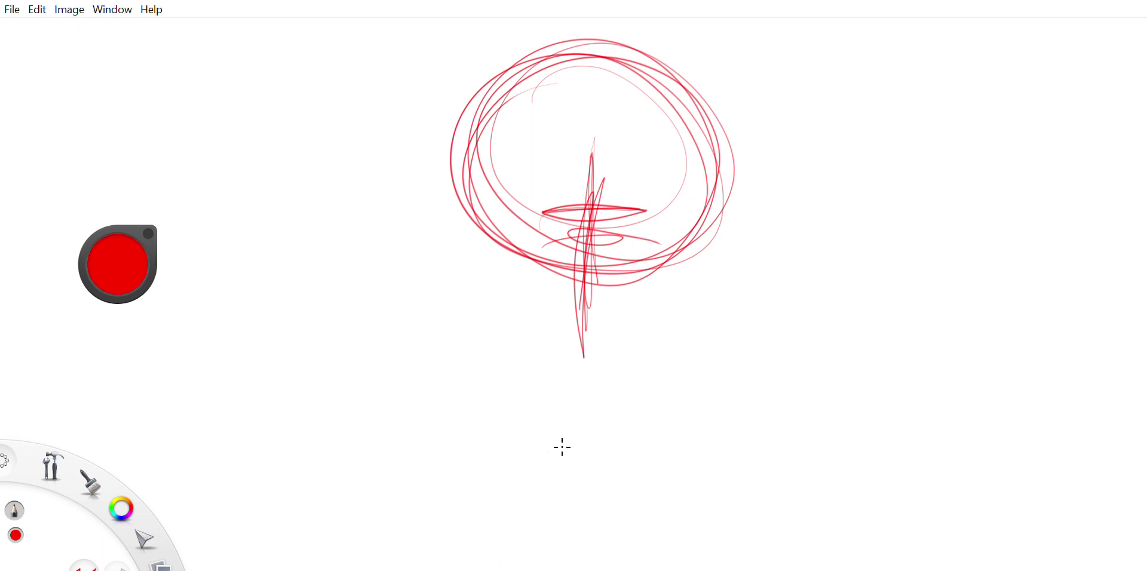
Paste the copied avatar image as a reference and place it at the canvas's lower right, clear of the head sketch
{"action": "key", "text": "ctrl+v"}
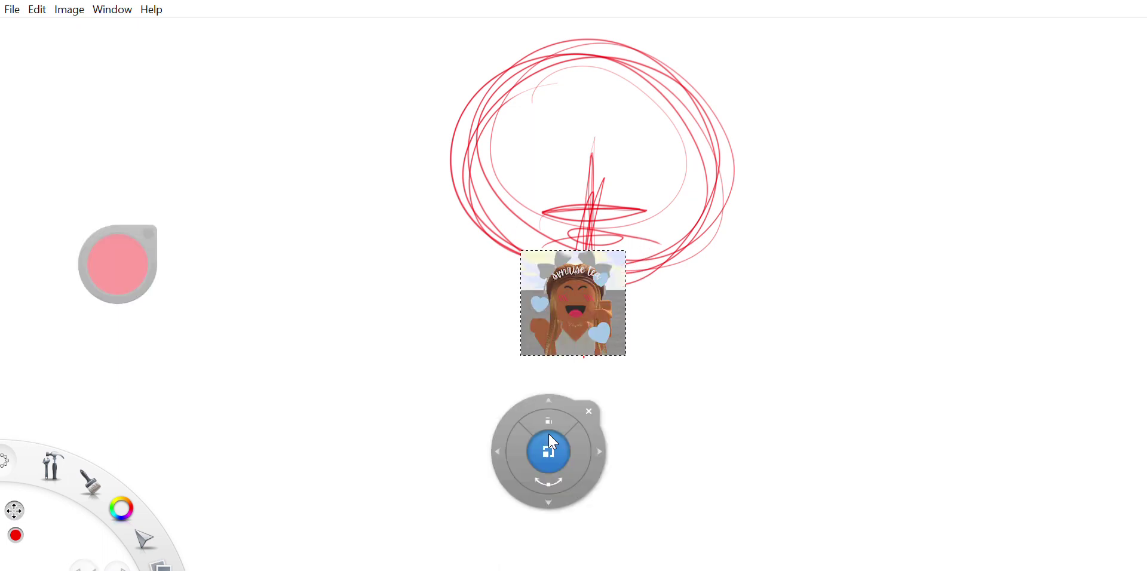
{"action": "left_click_drag", "start_coordinate": [553, 443], "coordinate": [571, 341]}
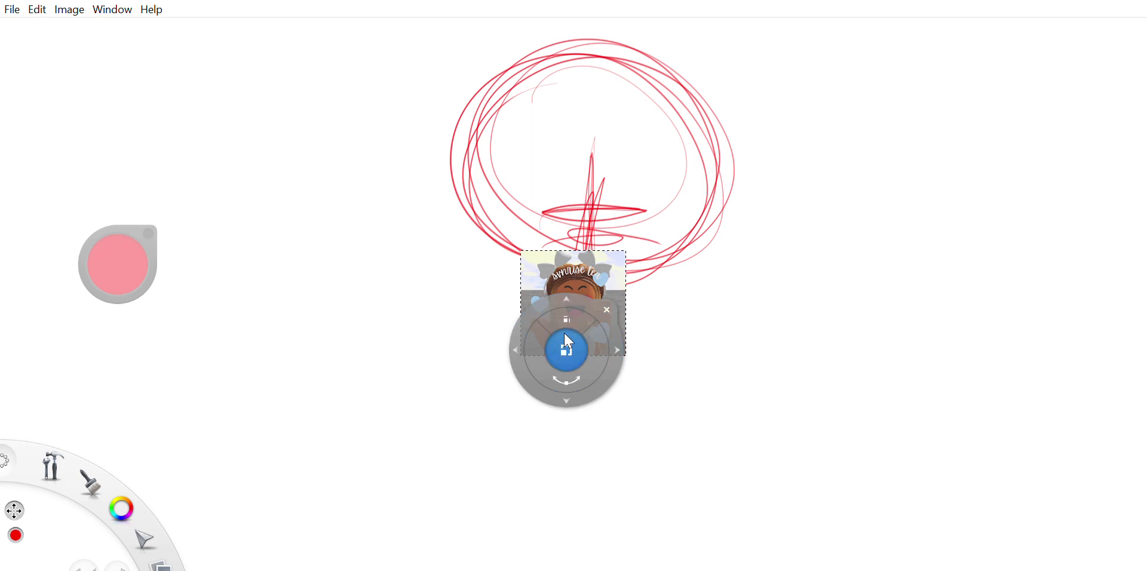
{"action": "mouse_move", "coordinate": [584, 253]}
{"action": "left_mouse_down"}
{"action": "mouse_move", "coordinate": [640, 251]}
{"action": "mouse_move", "coordinate": [880, 166]}
{"action": "mouse_move", "coordinate": [1086, 41]}
{"action": "mouse_move", "coordinate": [1076, 36]}
{"action": "mouse_move", "coordinate": [943, 126]}
{"action": "mouse_move", "coordinate": [948, 70]}
{"action": "mouse_move", "coordinate": [795, 481]}
{"action": "mouse_move", "coordinate": [1120, 484]}
{"action": "mouse_move", "coordinate": [1077, 465]}
{"action": "left_mouse_up"}
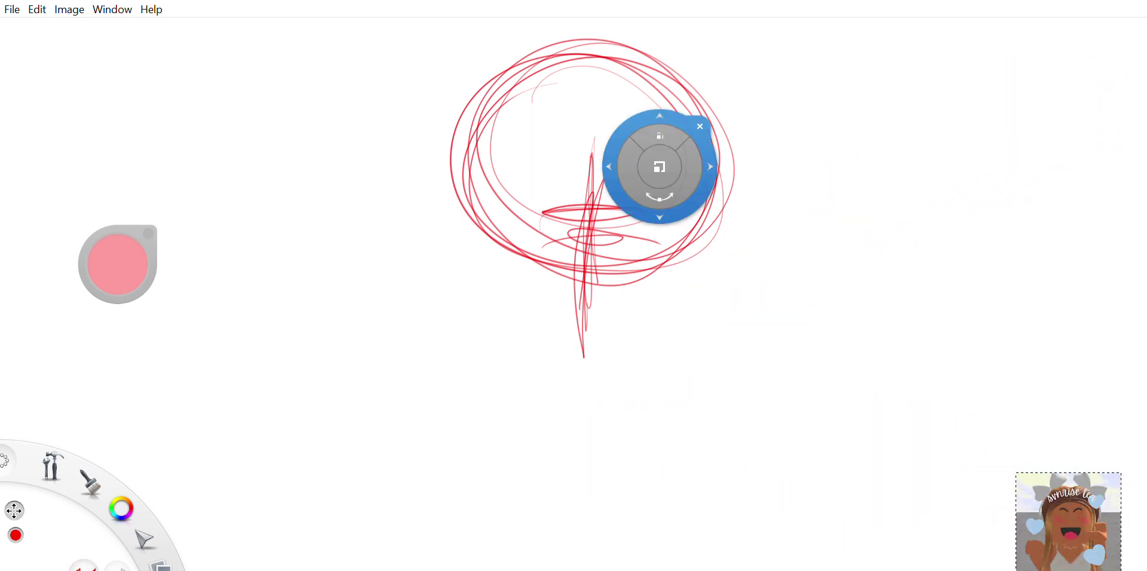
{"action": "left_click", "coordinate": [619, 255]}
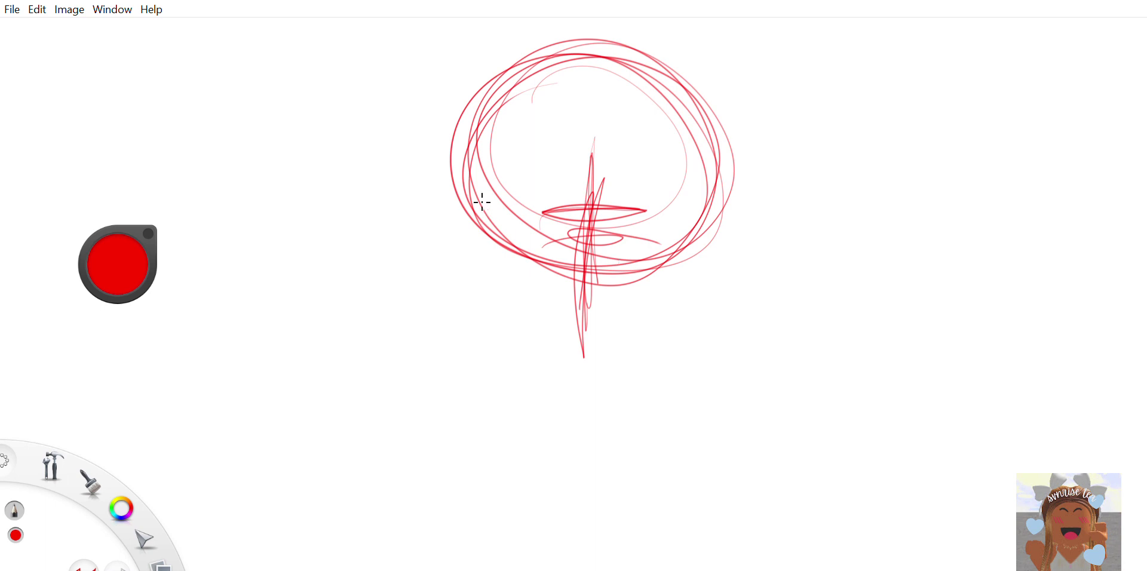
{"action": "mouse_move", "coordinate": [468, 192]}
{"action": "left_mouse_down"}
{"action": "mouse_move", "coordinate": [464, 250]}
{"action": "mouse_move", "coordinate": [465, 289]}
{"action": "mouse_move", "coordinate": [531, 385]}
{"action": "left_mouse_up"}
{"action": "mouse_move", "coordinate": [502, 349]}
{"action": "left_mouse_down"}
{"action": "mouse_move", "coordinate": [557, 367]}
{"action": "mouse_move", "coordinate": [601, 343]}
{"action": "left_mouse_up"}
{"action": "mouse_move", "coordinate": [662, 250]}
{"action": "left_mouse_down"}
{"action": "mouse_move", "coordinate": [641, 316]}
{"action": "mouse_move", "coordinate": [605, 356]}
{"action": "mouse_move", "coordinate": [531, 363]}
{"action": "mouse_move", "coordinate": [575, 372]}
{"action": "left_mouse_up"}
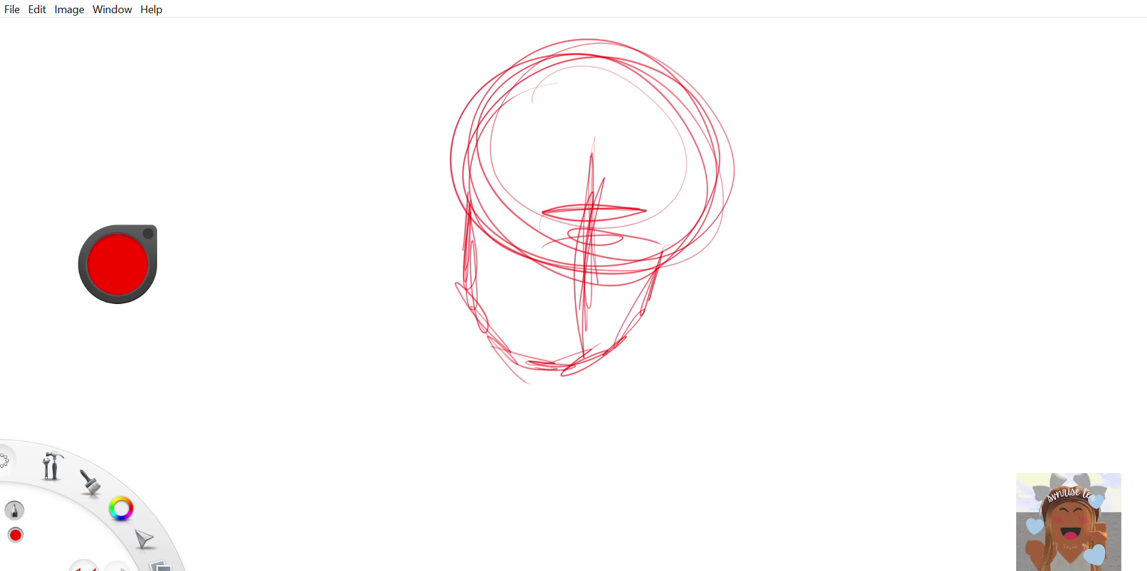
{"action": "key", "text": "v"}
{"action": "mouse_move", "coordinate": [603, 168]}
{"action": "left_mouse_down"}
{"action": "mouse_move", "coordinate": [611, 212]}
{"action": "mouse_move", "coordinate": [595, 139]}
{"action": "mouse_move", "coordinate": [607, 131]}
{"action": "left_mouse_up"}
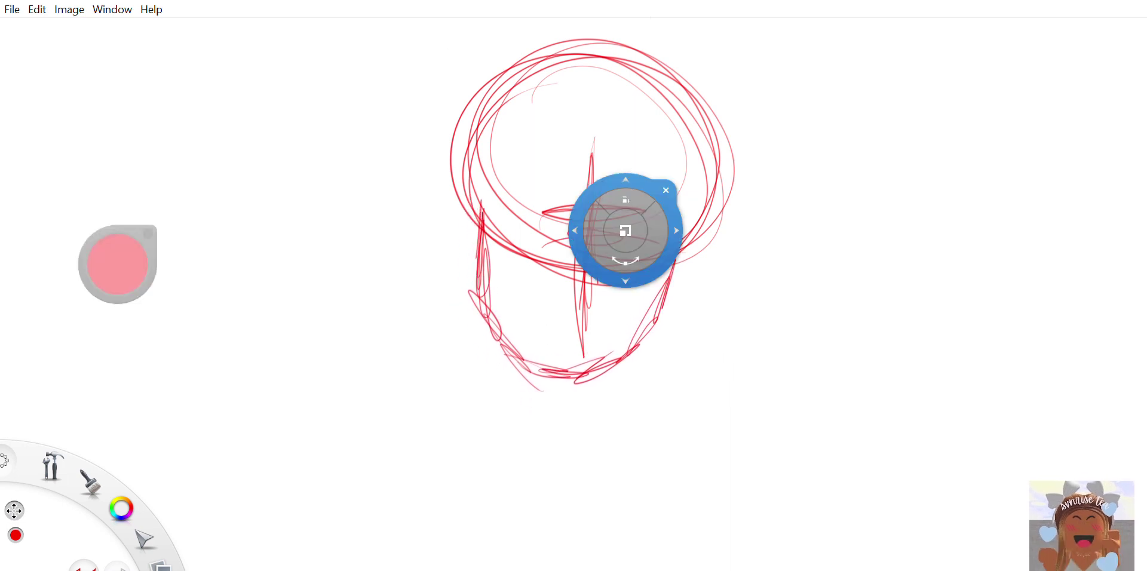
{"action": "key", "text": "ctrl+z"}
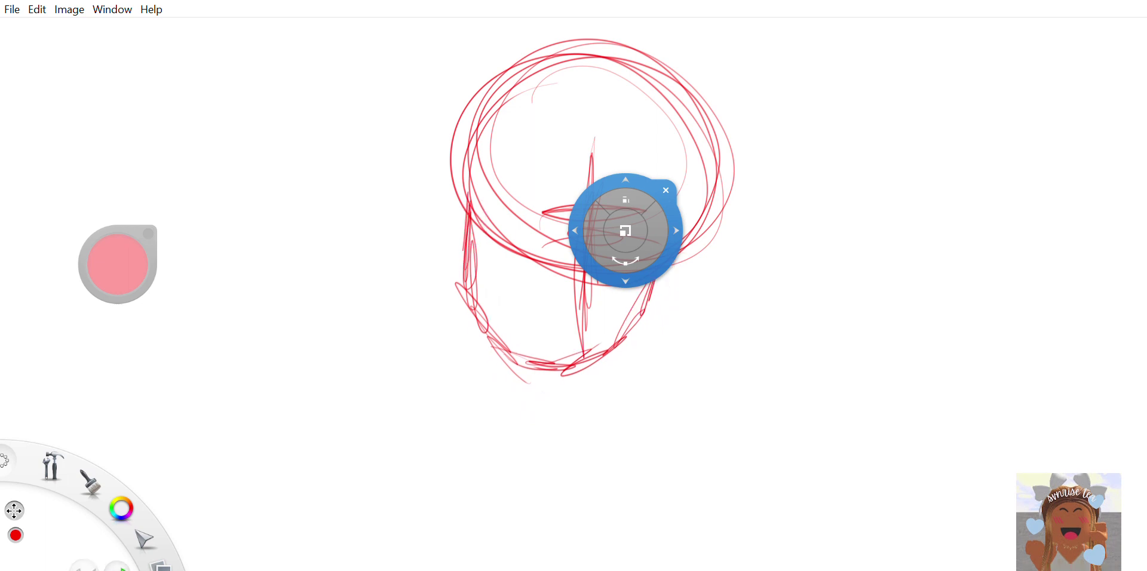
{"action": "key", "text": "Escape"}
{"action": "key", "text": "ctrl+z"}
{"action": "key", "text": "ctrl+z"}
{"action": "key", "text": "ctrl+z"}
{"action": "key", "text": "ctrl+z"}
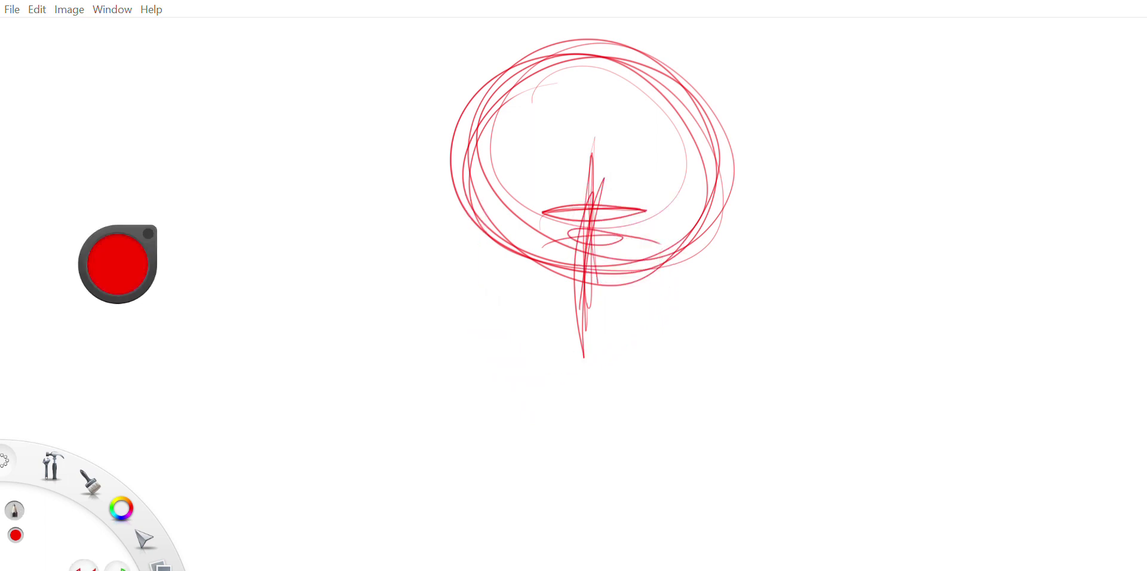
{"action": "key", "text": "ctrl+y"}
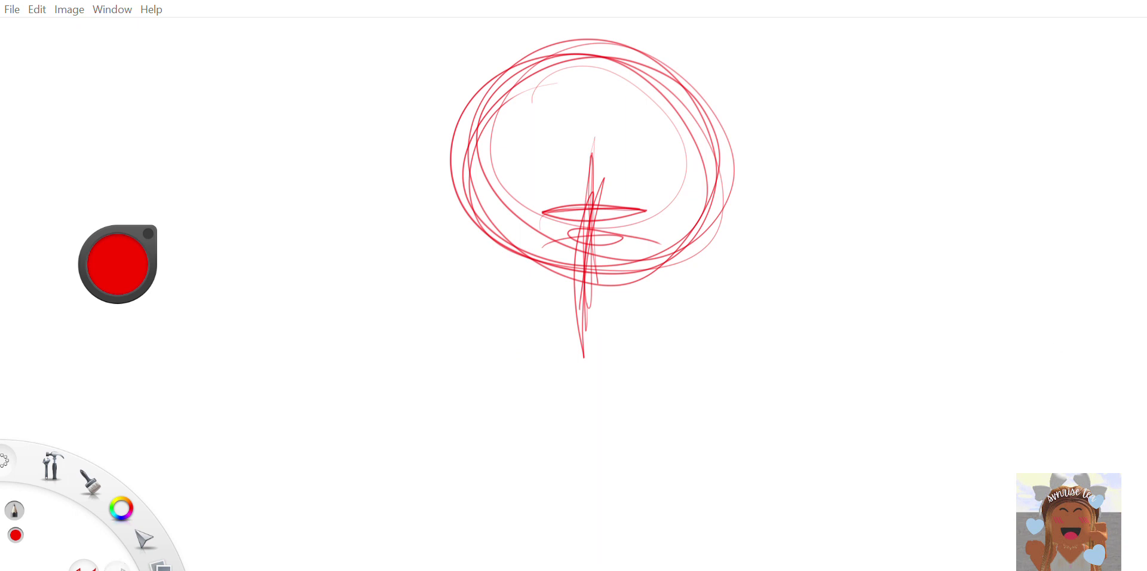
Sketch the cheeks and a pointed chin in red strokes below the head circle
{"action": "mouse_move", "coordinate": [479, 186]}
{"action": "left_mouse_down"}
{"action": "mouse_move", "coordinate": [477, 262]}
{"action": "mouse_move", "coordinate": [478, 174]}
{"action": "mouse_move", "coordinate": [481, 302]}
{"action": "left_mouse_up"}
{"action": "mouse_move", "coordinate": [488, 297]}
{"action": "left_mouse_down"}
{"action": "mouse_move", "coordinate": [561, 361]}
{"action": "mouse_move", "coordinate": [600, 352]}
{"action": "mouse_move", "coordinate": [676, 293]}
{"action": "mouse_move", "coordinate": [683, 233]}
{"action": "mouse_move", "coordinate": [671, 297]}
{"action": "left_mouse_up"}
{"action": "left_click_drag", "start_coordinate": [670, 297], "coordinate": [615, 343]}
Move the whole red head sketch slightly down and tilt it counterclockwise
{"action": "key", "text": "v"}
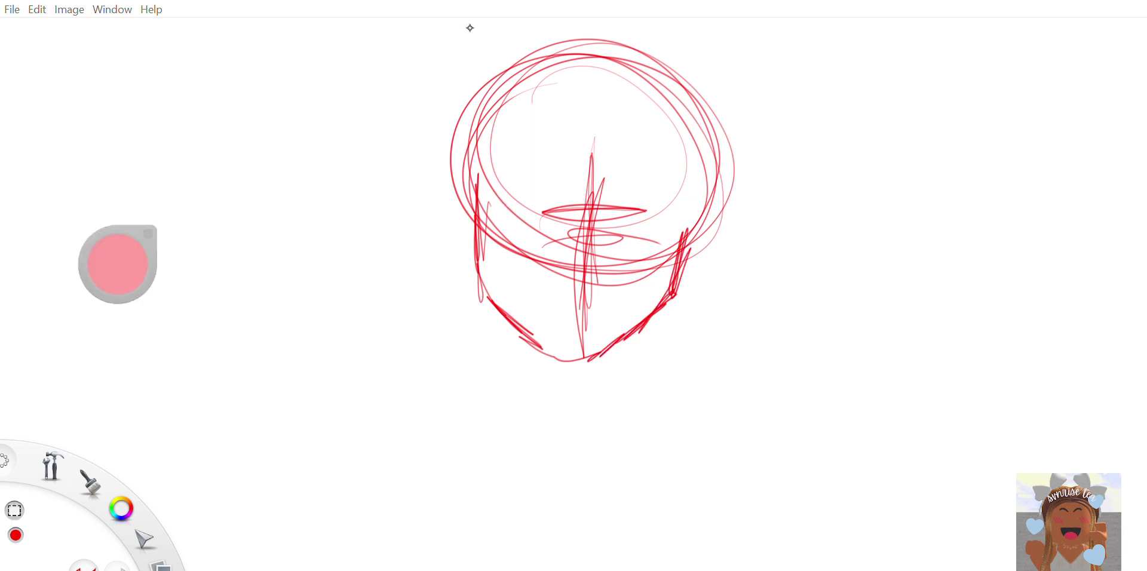
{"action": "mouse_move", "coordinate": [628, 163]}
{"action": "left_mouse_down"}
{"action": "mouse_move", "coordinate": [617, 185]}
{"action": "mouse_move", "coordinate": [646, 193]}
{"action": "left_mouse_up"}
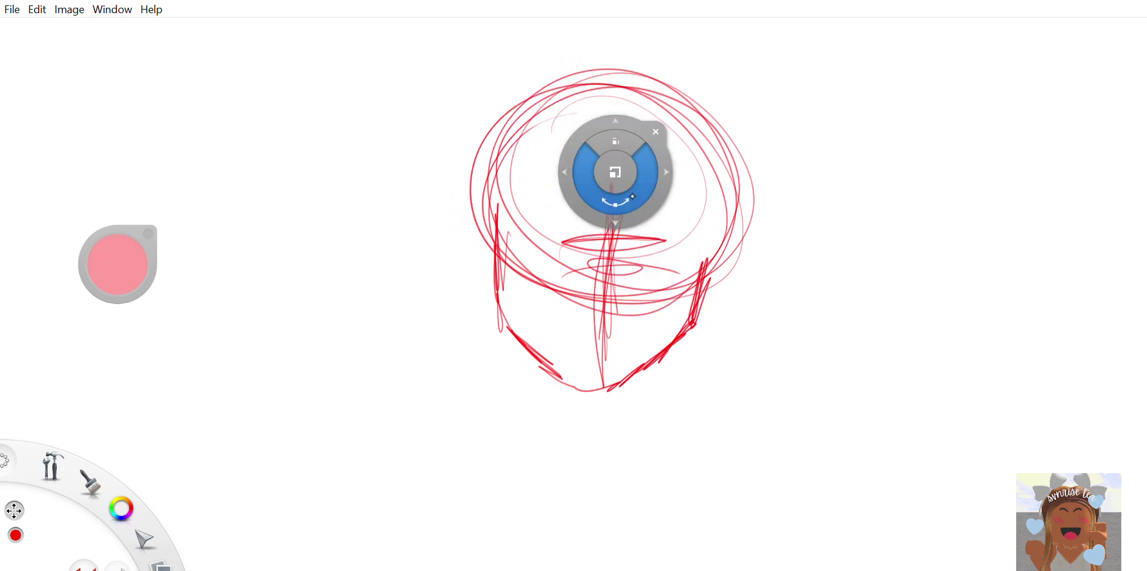
{"action": "mouse_move", "coordinate": [629, 199]}
{"action": "left_mouse_down"}
{"action": "mouse_move", "coordinate": [607, 194]}
{"action": "mouse_move", "coordinate": [623, 195]}
{"action": "mouse_move", "coordinate": [609, 184]}
{"action": "left_mouse_up"}
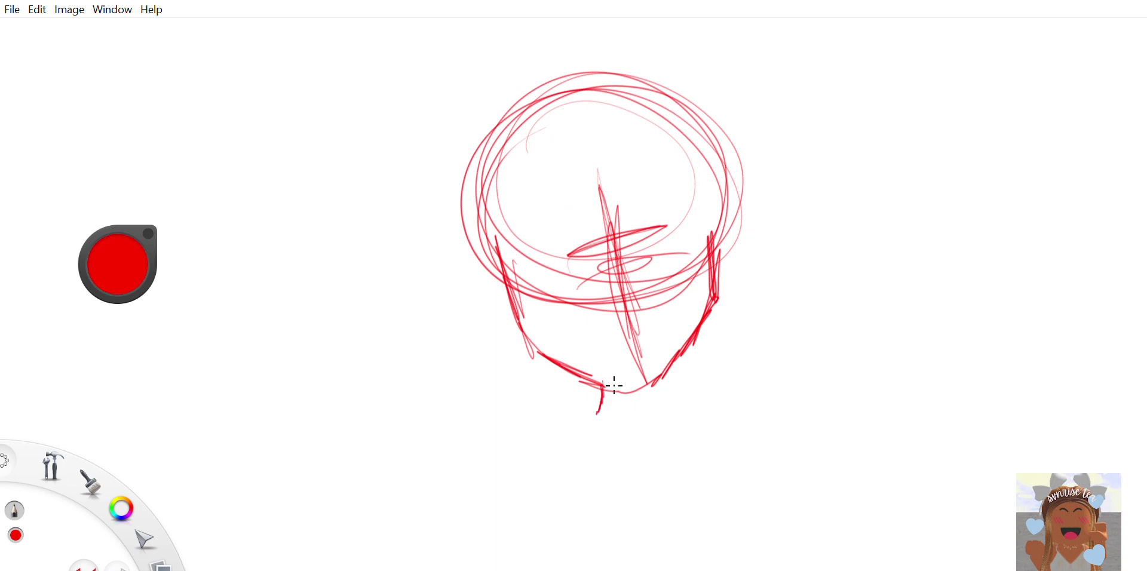
Sketch the neck, sloping shoulders and both upper arms in red below the tilted head
{"action": "mouse_move", "coordinate": [590, 423]}
{"action": "left_mouse_down"}
{"action": "mouse_move", "coordinate": [498, 472]}
{"action": "mouse_move", "coordinate": [493, 570]}
{"action": "left_mouse_up"}
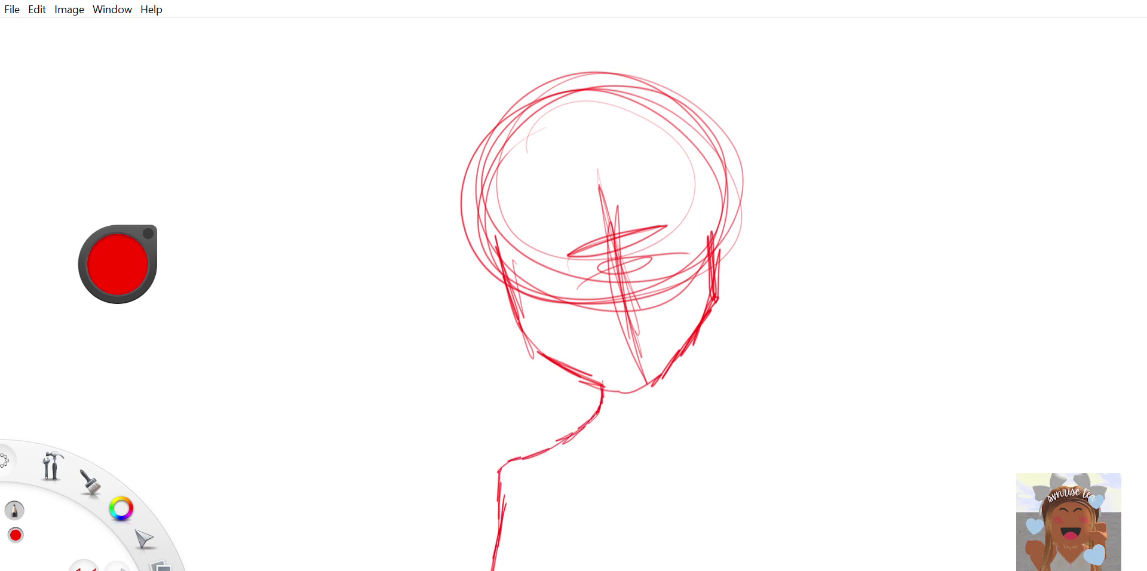
{"action": "left_click_drag", "start_coordinate": [554, 492], "coordinate": [544, 570]}
{"action": "mouse_move", "coordinate": [660, 379]}
{"action": "left_mouse_down"}
{"action": "mouse_move", "coordinate": [650, 416]}
{"action": "mouse_move", "coordinate": [689, 445]}
{"action": "mouse_move", "coordinate": [743, 458]}
{"action": "mouse_move", "coordinate": [754, 569]}
{"action": "left_mouse_up"}
{"action": "left_click_drag", "start_coordinate": [747, 525], "coordinate": [755, 570]}
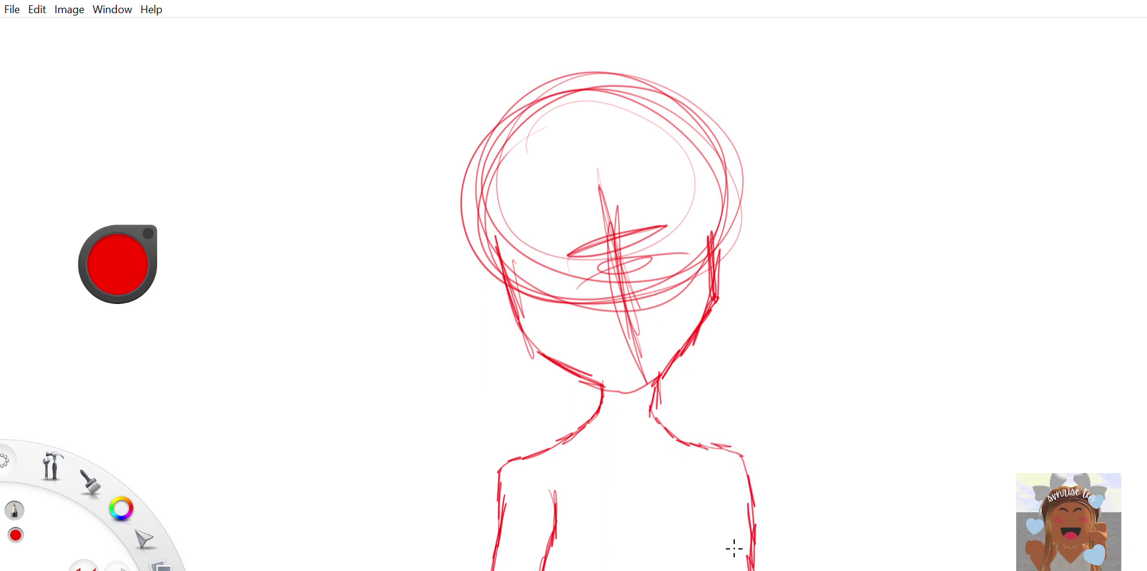
{"action": "left_click_drag", "start_coordinate": [703, 491], "coordinate": [716, 551]}
{"action": "left_click_drag", "start_coordinate": [704, 512], "coordinate": [727, 570]}
Switch the brush colour to black and sketch the parted hair strands framing both sides of the face
{"action": "left_click_drag", "start_coordinate": [1088, 176], "coordinate": [1079, 296]}
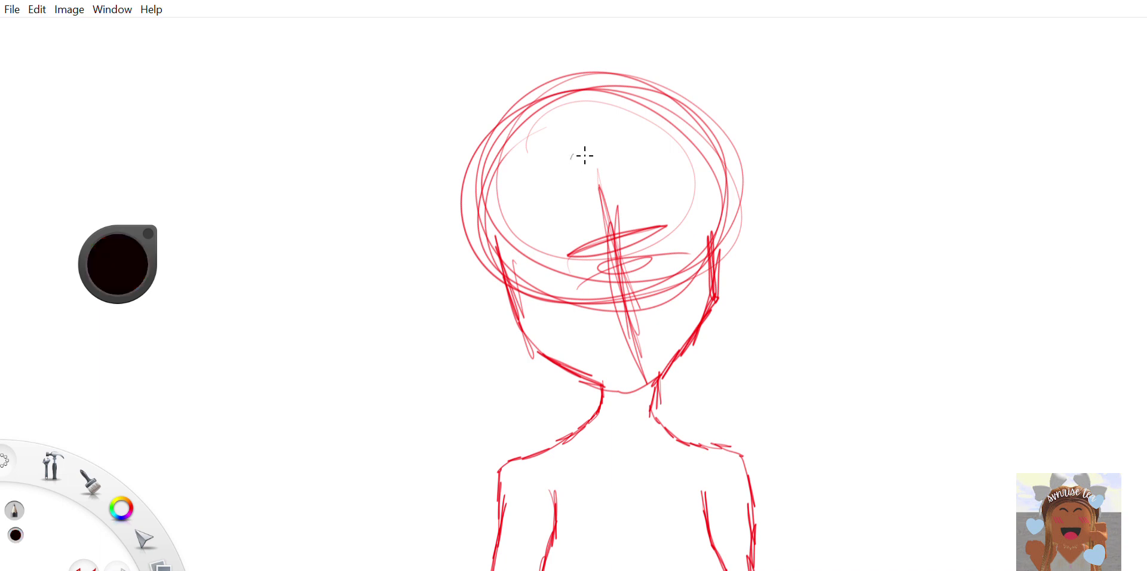
{"action": "mouse_move", "coordinate": [594, 152]}
{"action": "left_mouse_down"}
{"action": "mouse_move", "coordinate": [551, 186]}
{"action": "mouse_move", "coordinate": [544, 213]}
{"action": "mouse_move", "coordinate": [552, 395]}
{"action": "mouse_move", "coordinate": [585, 443]}
{"action": "mouse_move", "coordinate": [545, 421]}
{"action": "mouse_move", "coordinate": [531, 394]}
{"action": "mouse_move", "coordinate": [532, 213]}
{"action": "mouse_move", "coordinate": [556, 169]}
{"action": "mouse_move", "coordinate": [613, 140]}
{"action": "mouse_move", "coordinate": [578, 168]}
{"action": "mouse_move", "coordinate": [614, 140]}
{"action": "mouse_move", "coordinate": [658, 179]}
{"action": "mouse_move", "coordinate": [676, 244]}
{"action": "mouse_move", "coordinate": [663, 294]}
{"action": "mouse_move", "coordinate": [704, 329]}
{"action": "mouse_move", "coordinate": [691, 376]}
{"action": "mouse_move", "coordinate": [665, 403]}
{"action": "mouse_move", "coordinate": [722, 348]}
{"action": "mouse_move", "coordinate": [720, 314]}
{"action": "mouse_move", "coordinate": [687, 272]}
{"action": "mouse_move", "coordinate": [689, 202]}
{"action": "mouse_move", "coordinate": [631, 142]}
{"action": "left_mouse_up"}
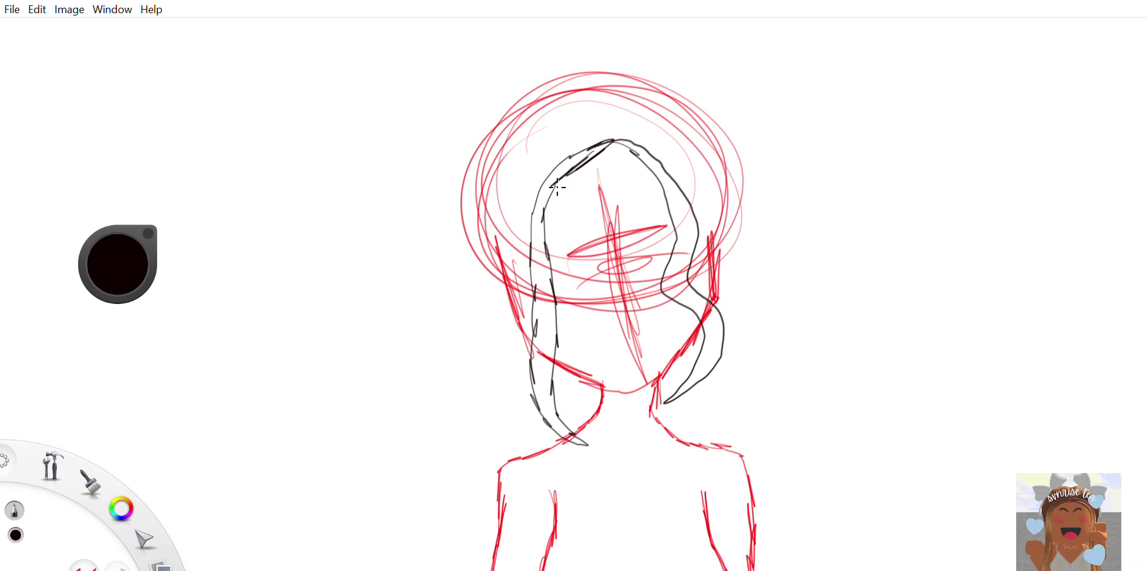
{"action": "mouse_move", "coordinate": [615, 140]}
{"action": "left_mouse_down"}
{"action": "mouse_move", "coordinate": [556, 149]}
{"action": "mouse_move", "coordinate": [530, 183]}
{"action": "mouse_move", "coordinate": [516, 233]}
{"action": "mouse_move", "coordinate": [522, 381]}
{"action": "mouse_move", "coordinate": [547, 419]}
{"action": "mouse_move", "coordinate": [579, 432]}
{"action": "left_mouse_up"}
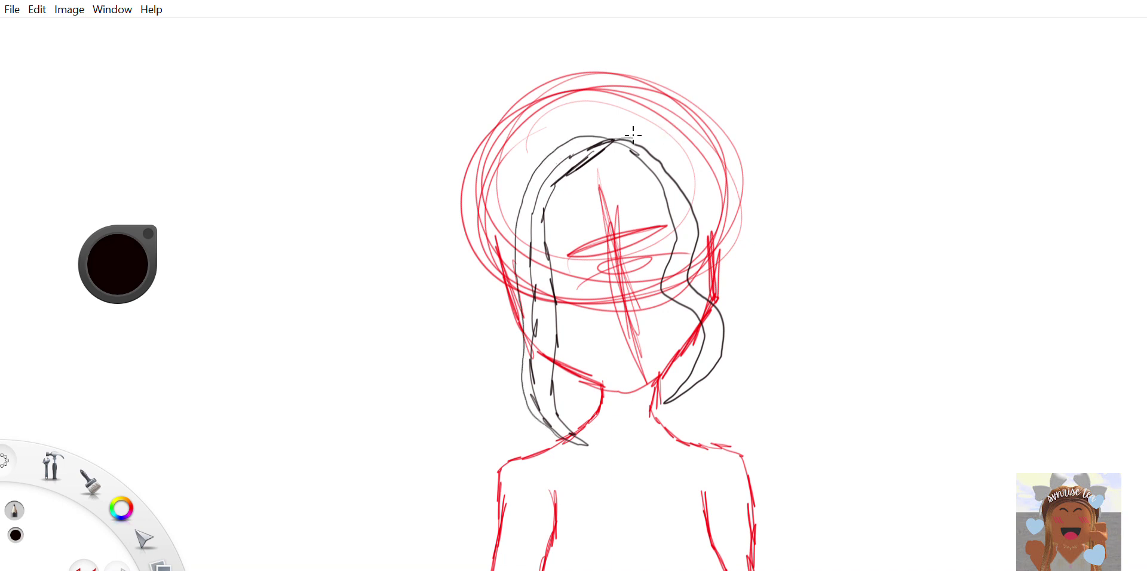
{"action": "mouse_move", "coordinate": [634, 138]}
{"action": "left_mouse_down"}
{"action": "mouse_move", "coordinate": [680, 167]}
{"action": "mouse_move", "coordinate": [736, 337]}
{"action": "mouse_move", "coordinate": [688, 393]}
{"action": "left_mouse_up"}
{"action": "mouse_move", "coordinate": [614, 140]}
{"action": "left_mouse_down"}
{"action": "mouse_move", "coordinate": [597, 133]}
{"action": "mouse_move", "coordinate": [515, 174]}
{"action": "mouse_move", "coordinate": [490, 276]}
{"action": "mouse_move", "coordinate": [540, 414]}
{"action": "left_mouse_up"}
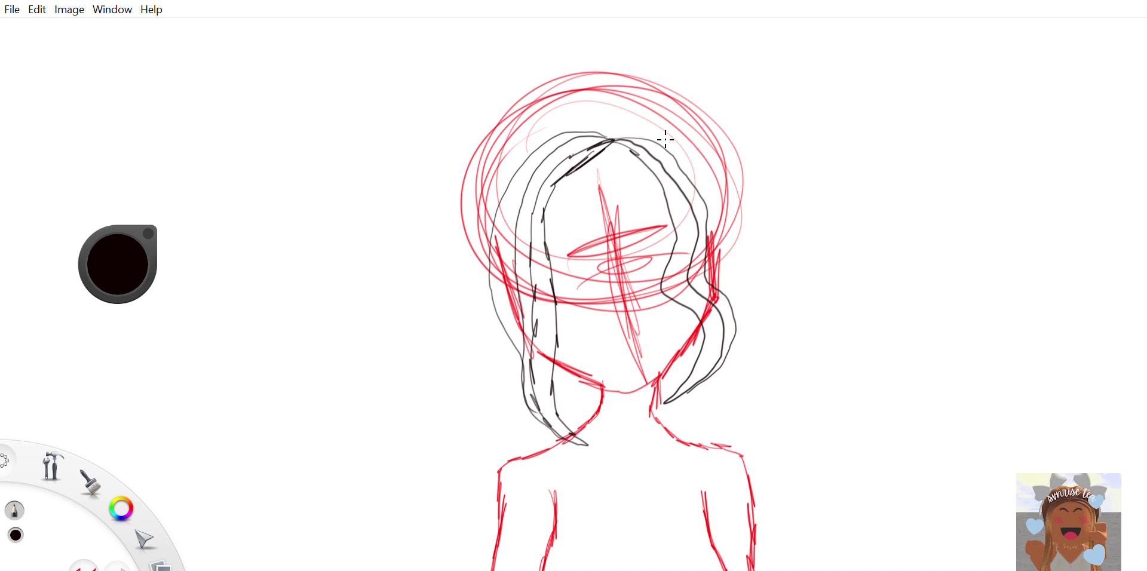
{"action": "mouse_move", "coordinate": [631, 135]}
{"action": "left_mouse_down"}
{"action": "mouse_move", "coordinate": [673, 143]}
{"action": "mouse_move", "coordinate": [713, 181]}
{"action": "mouse_move", "coordinate": [735, 353]}
{"action": "left_mouse_up"}
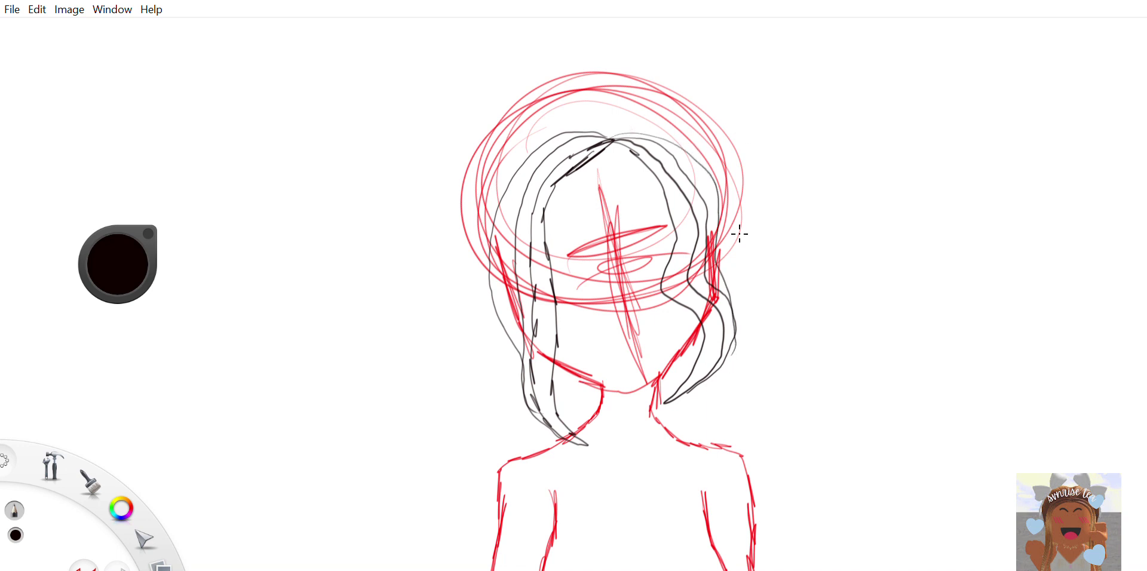
Sketch both ears and the outer outline of the long hair over the head and down past the shoulders
{"action": "mouse_move", "coordinate": [735, 231]}
{"action": "left_mouse_down"}
{"action": "mouse_move", "coordinate": [711, 284]}
{"action": "mouse_move", "coordinate": [757, 236]}
{"action": "left_mouse_up"}
{"action": "mouse_move", "coordinate": [472, 251]}
{"action": "left_mouse_down"}
{"action": "mouse_move", "coordinate": [504, 307]}
{"action": "mouse_move", "coordinate": [483, 299]}
{"action": "left_mouse_up"}
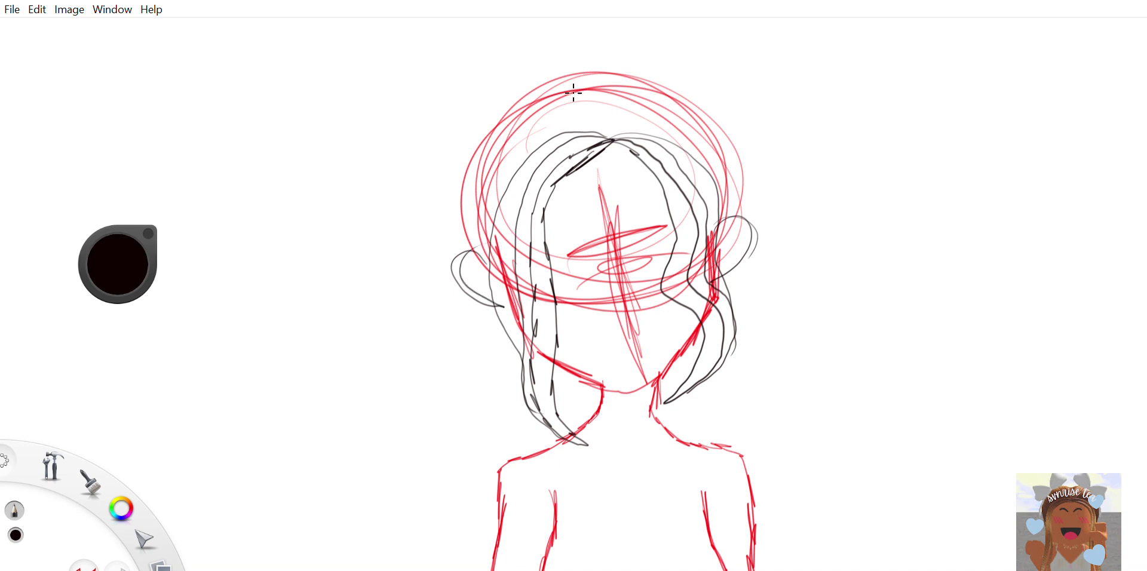
{"action": "mouse_move", "coordinate": [540, 97]}
{"action": "left_mouse_down"}
{"action": "mouse_move", "coordinate": [459, 221]}
{"action": "mouse_move", "coordinate": [475, 269]}
{"action": "mouse_move", "coordinate": [461, 387]}
{"action": "mouse_move", "coordinate": [479, 473]}
{"action": "left_mouse_up"}
{"action": "left_click_drag", "start_coordinate": [462, 423], "coordinate": [495, 492]}
{"action": "mouse_move", "coordinate": [479, 453]}
{"action": "left_mouse_down"}
{"action": "mouse_move", "coordinate": [523, 521]}
{"action": "mouse_move", "coordinate": [553, 411]}
{"action": "mouse_move", "coordinate": [538, 448]}
{"action": "left_mouse_up"}
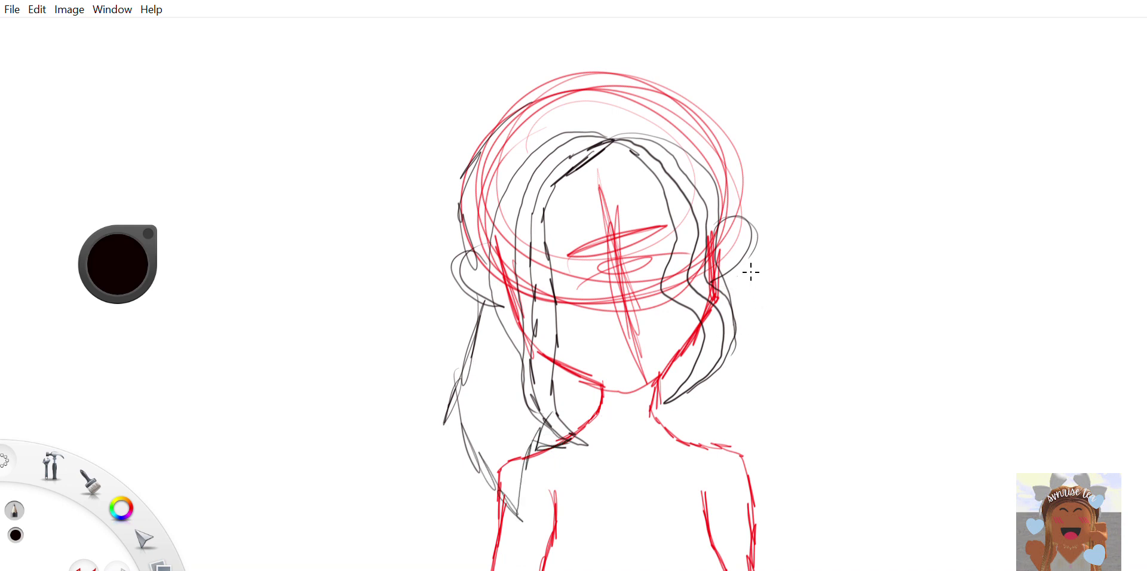
{"action": "mouse_move", "coordinate": [730, 253]}
{"action": "left_mouse_down"}
{"action": "mouse_move", "coordinate": [760, 362]}
{"action": "mouse_move", "coordinate": [751, 424]}
{"action": "mouse_move", "coordinate": [717, 477]}
{"action": "mouse_move", "coordinate": [689, 490]}
{"action": "mouse_move", "coordinate": [663, 445]}
{"action": "mouse_move", "coordinate": [665, 417]}
{"action": "left_mouse_up"}
{"action": "mouse_move", "coordinate": [478, 152]}
{"action": "left_mouse_down"}
{"action": "mouse_move", "coordinate": [564, 88]}
{"action": "mouse_move", "coordinate": [612, 73]}
{"action": "mouse_move", "coordinate": [706, 112]}
{"action": "mouse_move", "coordinate": [736, 142]}
{"action": "mouse_move", "coordinate": [753, 206]}
{"action": "left_mouse_up"}
{"action": "mouse_move", "coordinate": [742, 255]}
{"action": "left_mouse_down"}
{"action": "mouse_move", "coordinate": [756, 174]}
{"action": "mouse_move", "coordinate": [741, 281]}
{"action": "left_mouse_up"}
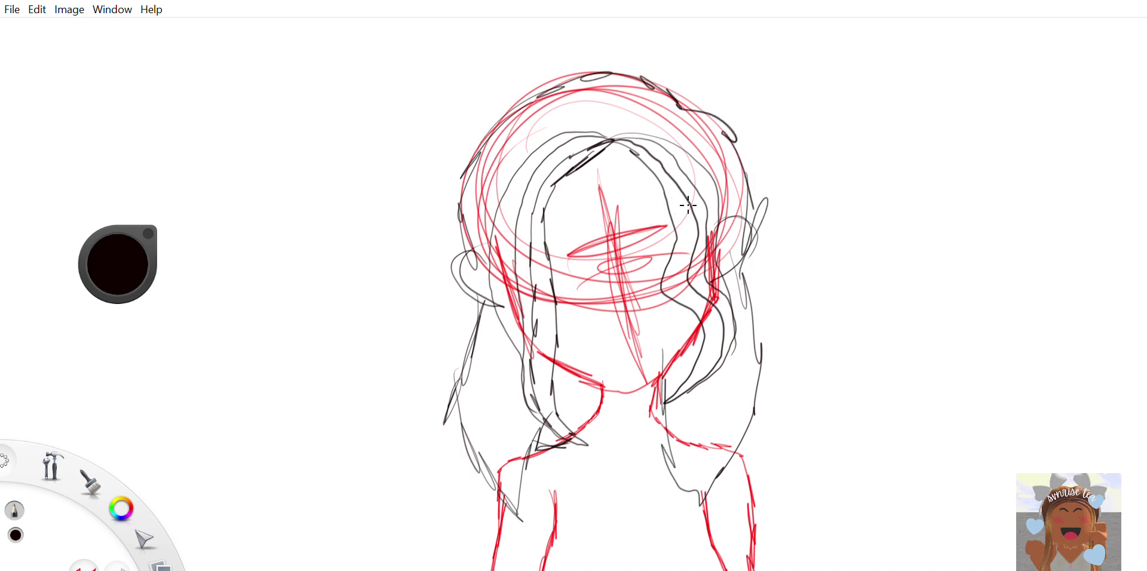
Sketch both eyes with thick black upper lashes, thin lines above them and a small smiling mouth
{"action": "mouse_move", "coordinate": [657, 276]}
{"action": "left_mouse_down"}
{"action": "mouse_move", "coordinate": [693, 264]}
{"action": "mouse_move", "coordinate": [683, 295]}
{"action": "left_mouse_up"}
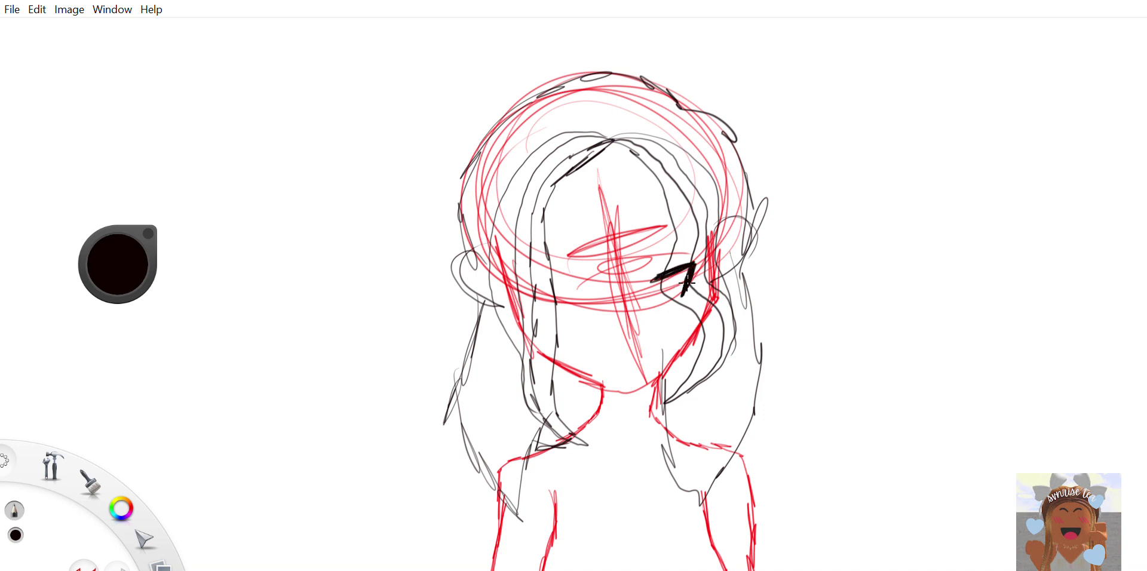
{"action": "left_click_drag", "start_coordinate": [656, 253], "coordinate": [692, 248]}
{"action": "mouse_move", "coordinate": [550, 273]}
{"action": "left_mouse_down"}
{"action": "mouse_move", "coordinate": [588, 253]}
{"action": "mouse_move", "coordinate": [597, 282]}
{"action": "mouse_move", "coordinate": [565, 304]}
{"action": "mouse_move", "coordinate": [568, 320]}
{"action": "mouse_move", "coordinate": [591, 282]}
{"action": "left_mouse_up"}
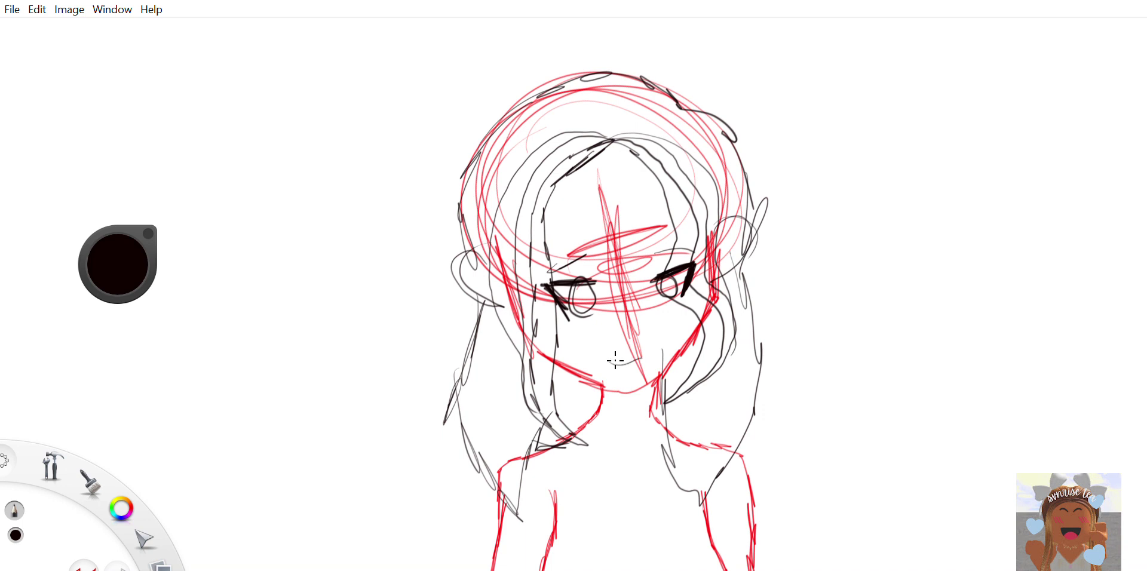
{"action": "left_click_drag", "start_coordinate": [575, 386], "coordinate": [553, 367]}
Sketch a pointed hair bow on each upper side of the head
{"action": "mouse_move", "coordinate": [463, 175]}
{"action": "left_mouse_down"}
{"action": "mouse_move", "coordinate": [436, 128]}
{"action": "mouse_move", "coordinate": [508, 130]}
{"action": "left_mouse_up"}
{"action": "mouse_move", "coordinate": [506, 132]}
{"action": "left_mouse_down"}
{"action": "mouse_move", "coordinate": [457, 173]}
{"action": "mouse_move", "coordinate": [461, 165]}
{"action": "left_mouse_up"}
{"action": "mouse_move", "coordinate": [492, 85]}
{"action": "left_mouse_down"}
{"action": "mouse_move", "coordinate": [494, 128]}
{"action": "mouse_move", "coordinate": [505, 71]}
{"action": "mouse_move", "coordinate": [526, 120]}
{"action": "mouse_move", "coordinate": [496, 129]}
{"action": "left_mouse_up"}
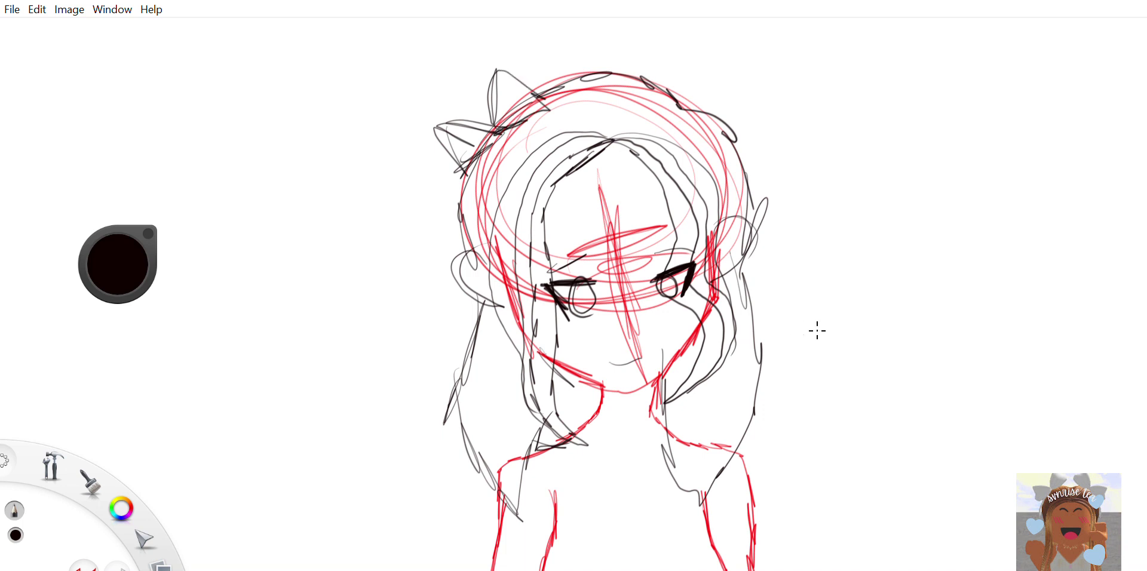
{"action": "mouse_move", "coordinate": [664, 99]}
{"action": "left_mouse_down"}
{"action": "mouse_move", "coordinate": [705, 58]}
{"action": "mouse_move", "coordinate": [705, 123]}
{"action": "left_mouse_up"}
{"action": "mouse_move", "coordinate": [698, 66]}
{"action": "left_mouse_down"}
{"action": "mouse_move", "coordinate": [651, 109]}
{"action": "mouse_move", "coordinate": [714, 128]}
{"action": "mouse_move", "coordinate": [779, 92]}
{"action": "left_mouse_up"}
{"action": "left_click_drag", "start_coordinate": [777, 94], "coordinate": [730, 167]}
{"action": "left_click_drag", "start_coordinate": [697, 107], "coordinate": [708, 154]}
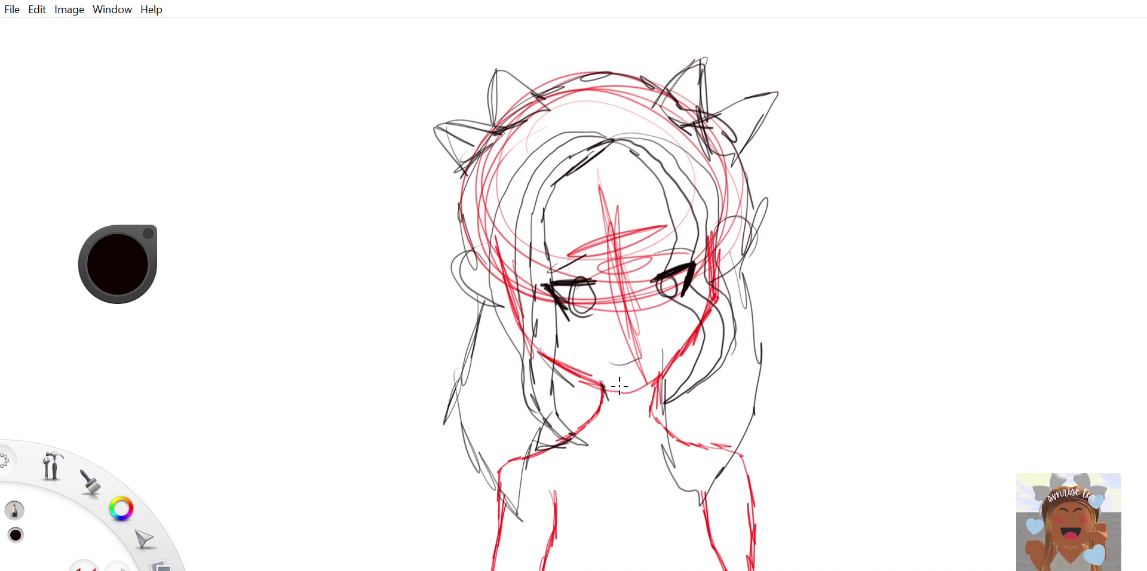
Outline the jaw and neck in black over the red guidelines and try a hanging pendant below the neck
{"action": "left_click_drag", "start_coordinate": [601, 381], "coordinate": [565, 363]}
{"action": "left_click_drag", "start_coordinate": [588, 376], "coordinate": [544, 350]}
{"action": "mouse_move", "coordinate": [604, 389]}
{"action": "left_mouse_down"}
{"action": "mouse_move", "coordinate": [640, 396]}
{"action": "mouse_move", "coordinate": [721, 313]}
{"action": "left_mouse_up"}
{"action": "mouse_move", "coordinate": [606, 387]}
{"action": "left_mouse_down"}
{"action": "mouse_move", "coordinate": [613, 413]}
{"action": "mouse_move", "coordinate": [572, 431]}
{"action": "left_mouse_up"}
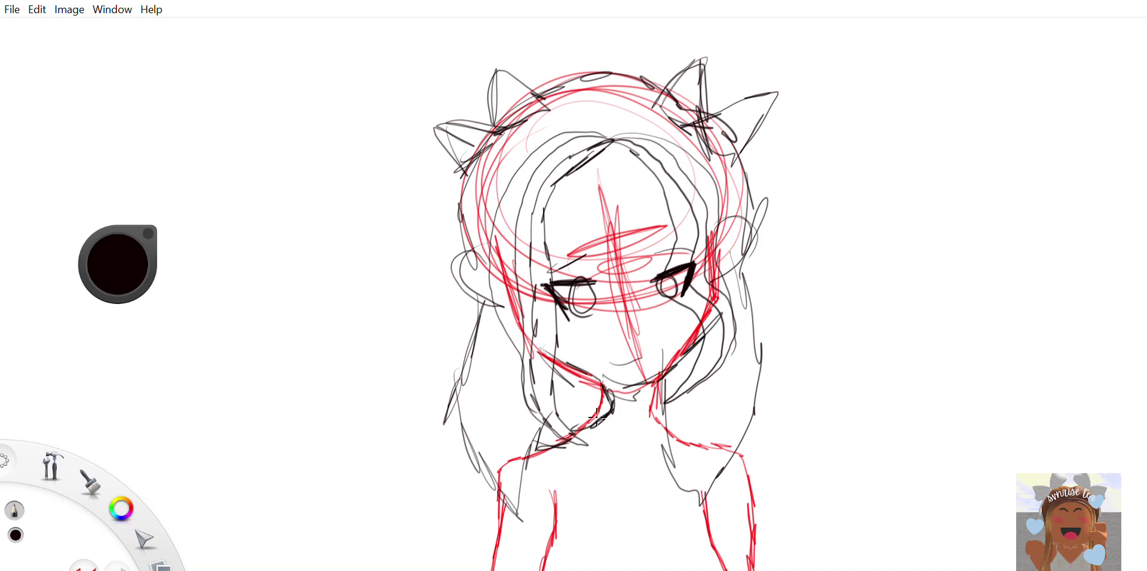
{"action": "mouse_move", "coordinate": [649, 381]}
{"action": "left_mouse_down"}
{"action": "mouse_move", "coordinate": [635, 439]}
{"action": "mouse_move", "coordinate": [655, 405]}
{"action": "left_mouse_up"}
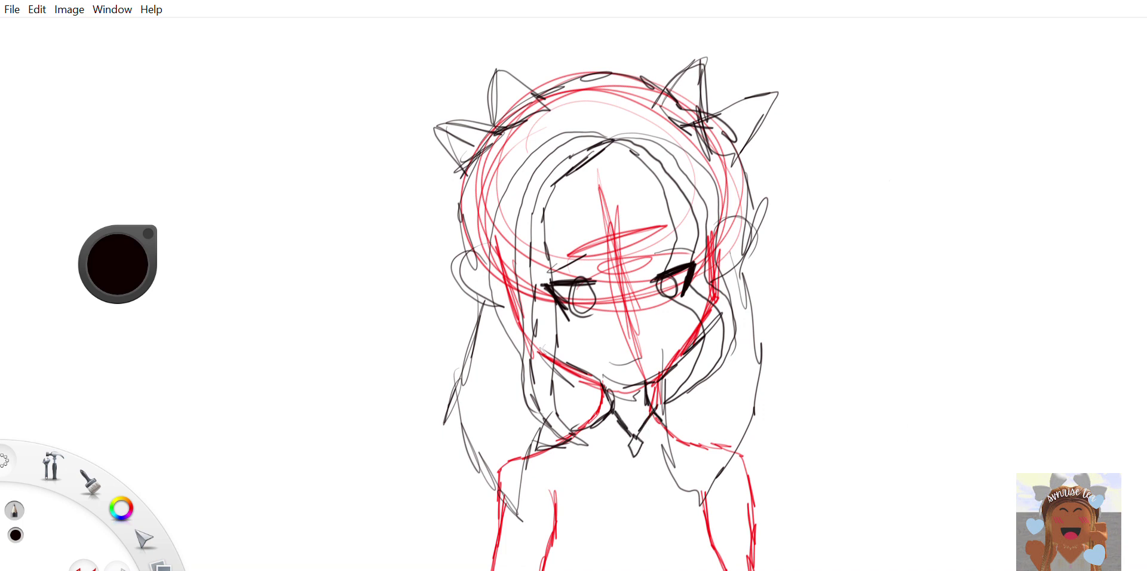
Undo the hanging pendant strokes and sketch a choker with small bow-like shapes around the neck
{"action": "key", "text": "ctrl+z"}
{"action": "key", "text": "ctrl+z"}
{"action": "key", "text": "ctrl+z"}
{"action": "key", "text": "ctrl+z"}
{"action": "mouse_move", "coordinate": [613, 422]}
{"action": "left_mouse_down"}
{"action": "mouse_move", "coordinate": [629, 401]}
{"action": "mouse_move", "coordinate": [638, 411]}
{"action": "left_mouse_up"}
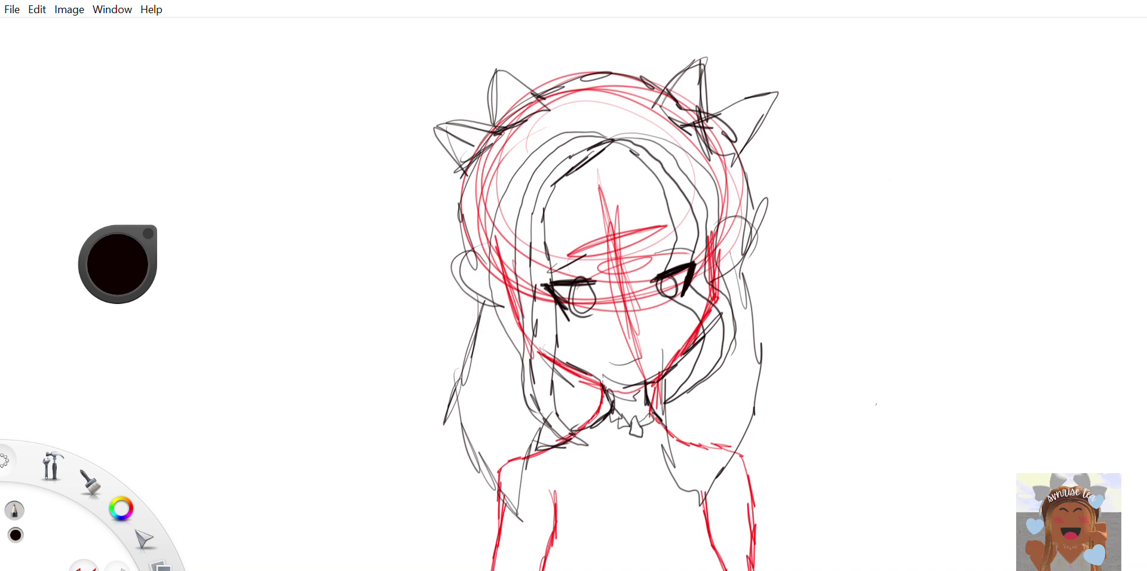
Sketch the top's shoulder straps and a pointed neckline across the chest
{"action": "left_click_drag", "start_coordinate": [554, 450], "coordinate": [551, 505]}
{"action": "mouse_move", "coordinate": [586, 429]}
{"action": "left_mouse_down"}
{"action": "mouse_move", "coordinate": [600, 491]}
{"action": "mouse_move", "coordinate": [631, 515]}
{"action": "mouse_move", "coordinate": [671, 469]}
{"action": "left_mouse_up"}
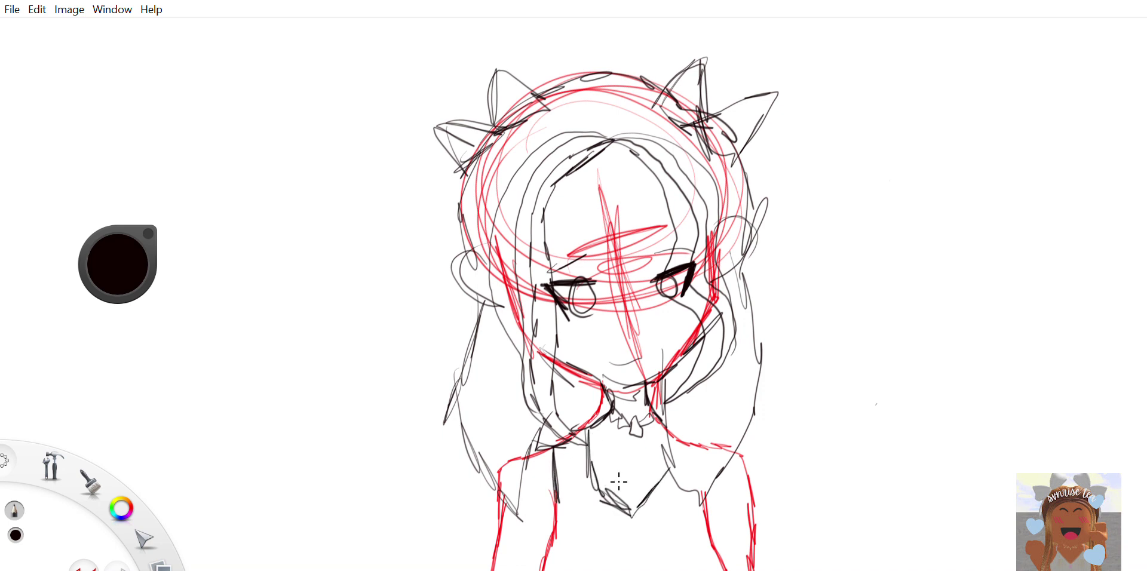
{"action": "left_click_drag", "start_coordinate": [639, 504], "coordinate": [674, 485]}
{"action": "left_click_drag", "start_coordinate": [690, 442], "coordinate": [678, 478]}
{"action": "left_click_drag", "start_coordinate": [711, 443], "coordinate": [705, 515]}
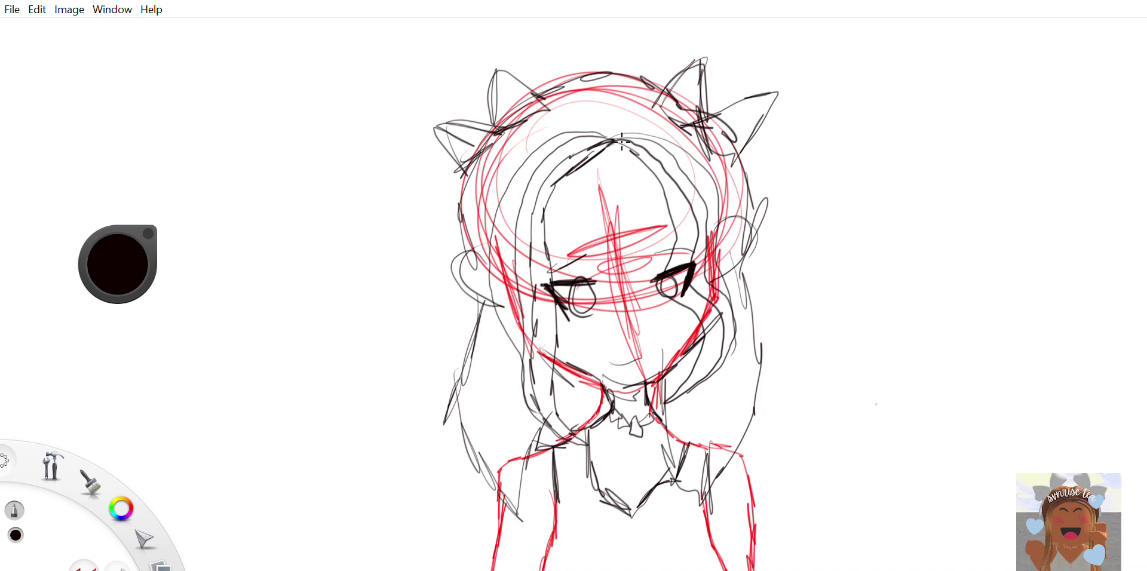
Trace the hair strands framing both sides of the face with thicker, darker black lines
{"action": "mouse_move", "coordinate": [614, 142]}
{"action": "left_mouse_down"}
{"action": "mouse_move", "coordinate": [543, 205]}
{"action": "mouse_move", "coordinate": [557, 297]}
{"action": "mouse_move", "coordinate": [552, 392]}
{"action": "mouse_move", "coordinate": [567, 437]}
{"action": "mouse_move", "coordinate": [541, 416]}
{"action": "mouse_move", "coordinate": [531, 373]}
{"action": "mouse_move", "coordinate": [529, 233]}
{"action": "mouse_move", "coordinate": [538, 191]}
{"action": "mouse_move", "coordinate": [574, 150]}
{"action": "mouse_move", "coordinate": [622, 143]}
{"action": "mouse_move", "coordinate": [569, 144]}
{"action": "mouse_move", "coordinate": [518, 209]}
{"action": "mouse_move", "coordinate": [527, 416]}
{"action": "mouse_move", "coordinate": [548, 427]}
{"action": "left_mouse_up"}
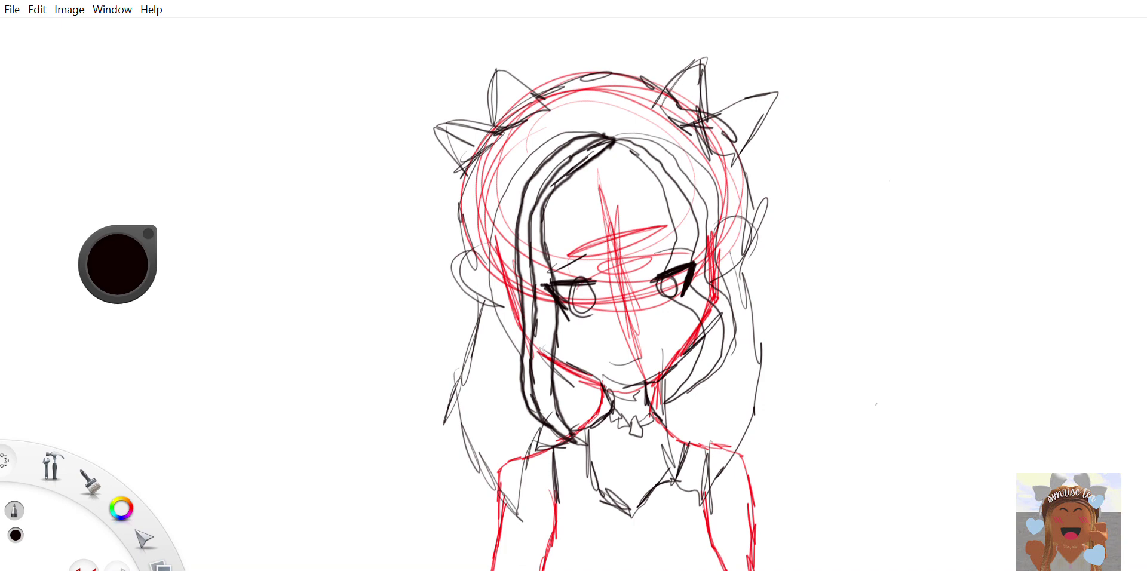
{"action": "mouse_move", "coordinate": [600, 133]}
{"action": "left_mouse_down"}
{"action": "mouse_move", "coordinate": [527, 156]}
{"action": "mouse_move", "coordinate": [493, 217]}
{"action": "mouse_move", "coordinate": [526, 383]}
{"action": "left_mouse_up"}
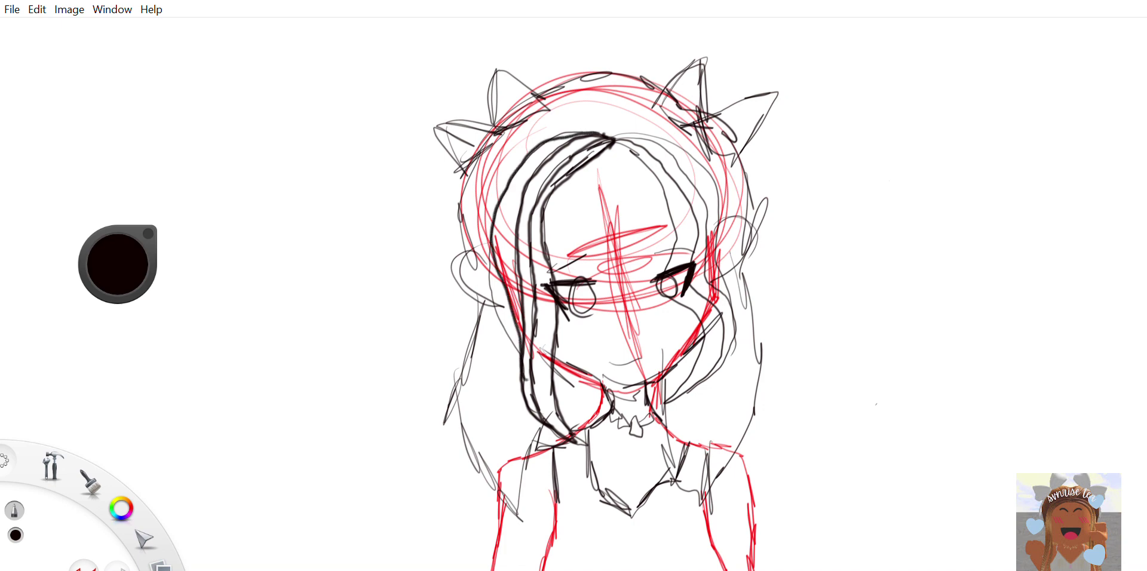
{"action": "mouse_move", "coordinate": [623, 143]}
{"action": "left_mouse_down"}
{"action": "mouse_move", "coordinate": [652, 156]}
{"action": "mouse_move", "coordinate": [665, 237]}
{"action": "mouse_move", "coordinate": [690, 256]}
{"action": "mouse_move", "coordinate": [673, 389]}
{"action": "mouse_move", "coordinate": [717, 328]}
{"action": "mouse_move", "coordinate": [714, 272]}
{"action": "mouse_move", "coordinate": [690, 173]}
{"action": "mouse_move", "coordinate": [616, 133]}
{"action": "mouse_move", "coordinate": [666, 141]}
{"action": "mouse_move", "coordinate": [708, 179]}
{"action": "mouse_move", "coordinate": [729, 302]}
{"action": "mouse_move", "coordinate": [714, 364]}
{"action": "mouse_move", "coordinate": [681, 383]}
{"action": "left_mouse_up"}
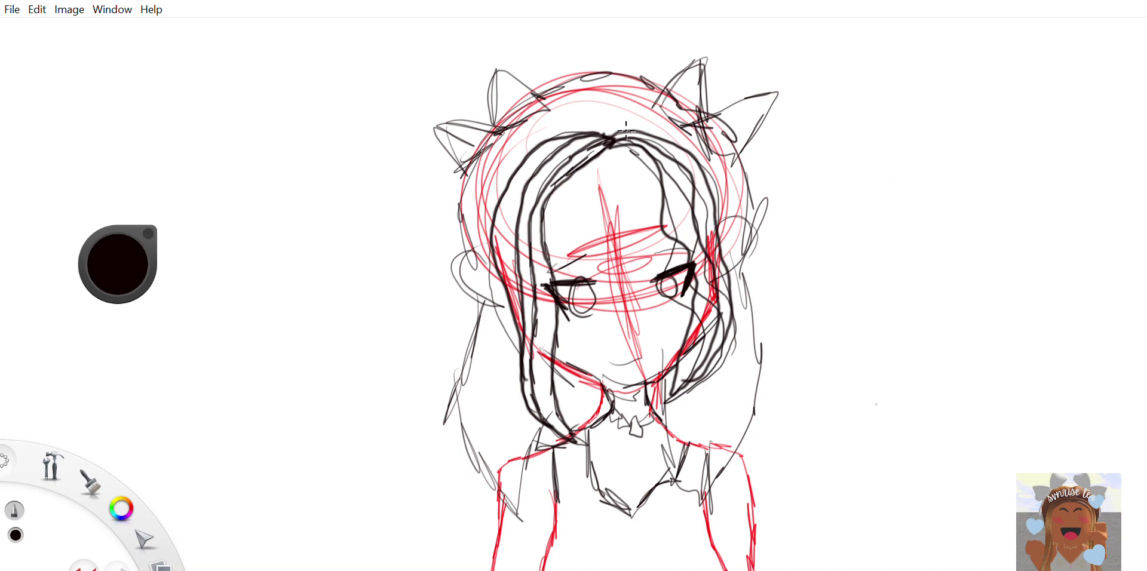
{"action": "mouse_move", "coordinate": [606, 132]}
{"action": "left_mouse_down"}
{"action": "mouse_move", "coordinate": [649, 120]}
{"action": "mouse_move", "coordinate": [692, 143]}
{"action": "mouse_move", "coordinate": [717, 197]}
{"action": "mouse_move", "coordinate": [729, 355]}
{"action": "mouse_move", "coordinate": [693, 421]}
{"action": "mouse_move", "coordinate": [668, 437]}
{"action": "mouse_move", "coordinate": [678, 374]}
{"action": "left_mouse_up"}
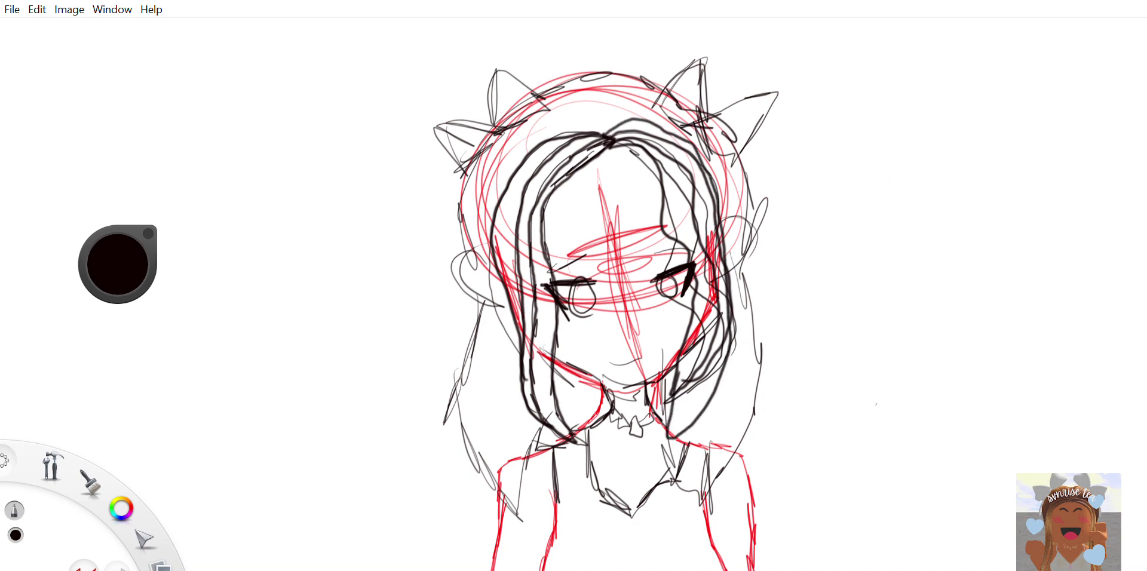
{"action": "mouse_move", "coordinate": [507, 269]}
{"action": "left_mouse_down"}
{"action": "mouse_move", "coordinate": [481, 261]}
{"action": "mouse_move", "coordinate": [472, 272]}
{"action": "mouse_move", "coordinate": [474, 296]}
{"action": "mouse_move", "coordinate": [513, 300]}
{"action": "left_mouse_up"}
{"action": "mouse_move", "coordinate": [715, 242]}
{"action": "left_mouse_down"}
{"action": "mouse_move", "coordinate": [730, 227]}
{"action": "mouse_move", "coordinate": [724, 272]}
{"action": "left_mouse_up"}
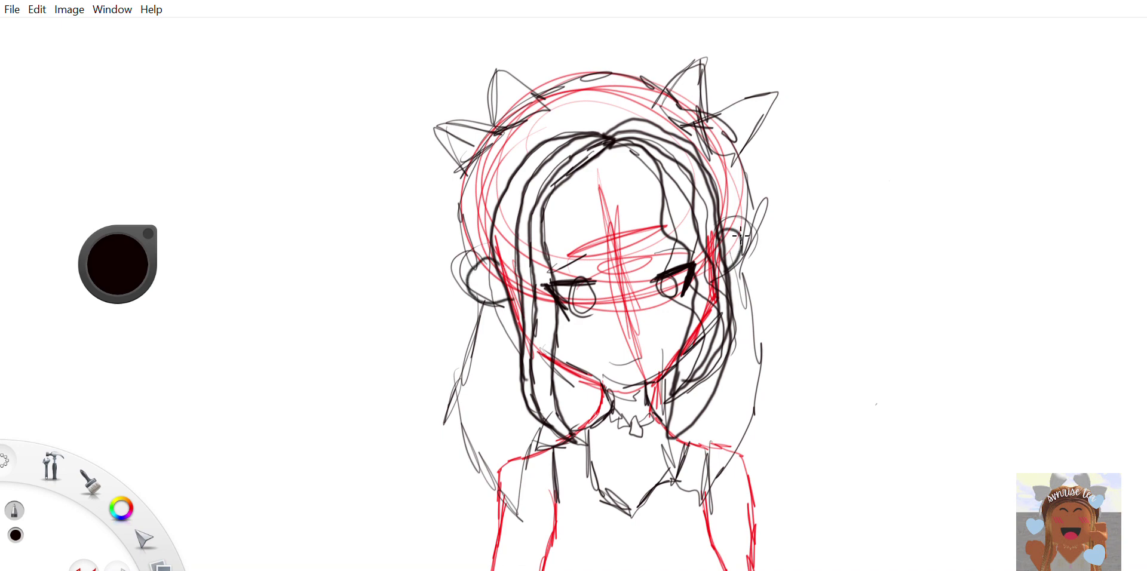
{"action": "key", "text": "ctrl+z"}
{"action": "key", "text": "ctrl+z"}
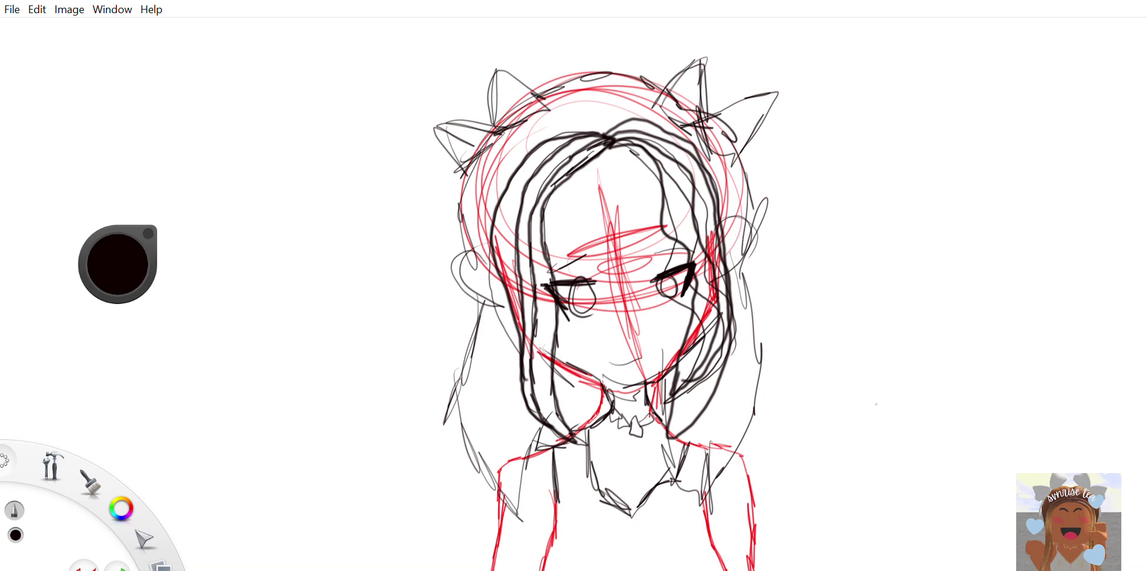
Ink small ears on both sides of the head and trace the outer hair outline down to the chest
{"action": "mouse_move", "coordinate": [510, 264]}
{"action": "left_mouse_down"}
{"action": "mouse_move", "coordinate": [490, 302]}
{"action": "mouse_move", "coordinate": [520, 321]}
{"action": "left_mouse_up"}
{"action": "mouse_move", "coordinate": [720, 246]}
{"action": "left_mouse_down"}
{"action": "mouse_move", "coordinate": [733, 234]}
{"action": "mouse_move", "coordinate": [731, 276]}
{"action": "left_mouse_up"}
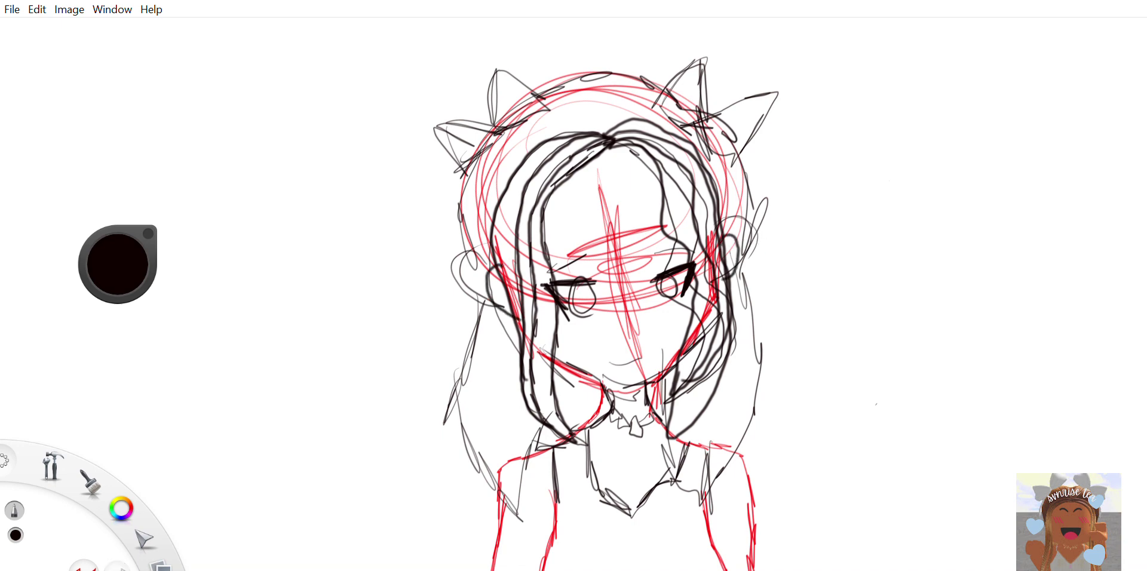
{"action": "mouse_move", "coordinate": [564, 84]}
{"action": "left_mouse_down"}
{"action": "mouse_move", "coordinate": [590, 77]}
{"action": "mouse_move", "coordinate": [730, 142]}
{"action": "mouse_move", "coordinate": [755, 221]}
{"action": "mouse_move", "coordinate": [750, 400]}
{"action": "mouse_move", "coordinate": [714, 543]}
{"action": "mouse_move", "coordinate": [667, 532]}
{"action": "mouse_move", "coordinate": [664, 412]}
{"action": "mouse_move", "coordinate": [653, 399]}
{"action": "left_mouse_up"}
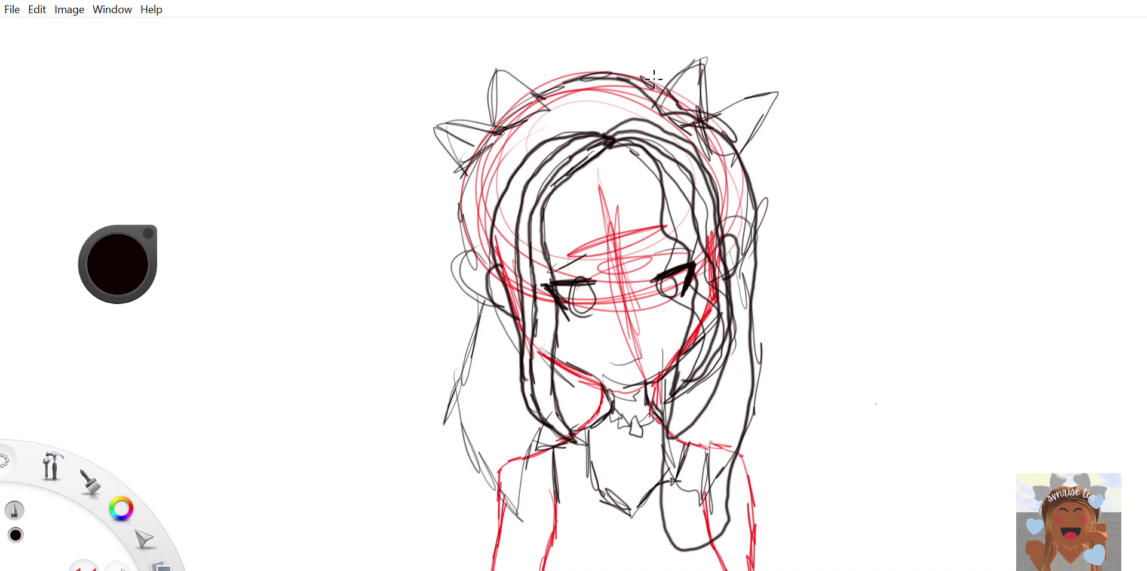
{"action": "mouse_move", "coordinate": [618, 72]}
{"action": "left_mouse_down"}
{"action": "mouse_move", "coordinate": [553, 88]}
{"action": "mouse_move", "coordinate": [462, 193]}
{"action": "mouse_move", "coordinate": [478, 318]}
{"action": "mouse_move", "coordinate": [472, 416]}
{"action": "mouse_move", "coordinate": [500, 495]}
{"action": "mouse_move", "coordinate": [551, 526]}
{"action": "mouse_move", "coordinate": [587, 433]}
{"action": "mouse_move", "coordinate": [623, 390]}
{"action": "left_mouse_up"}
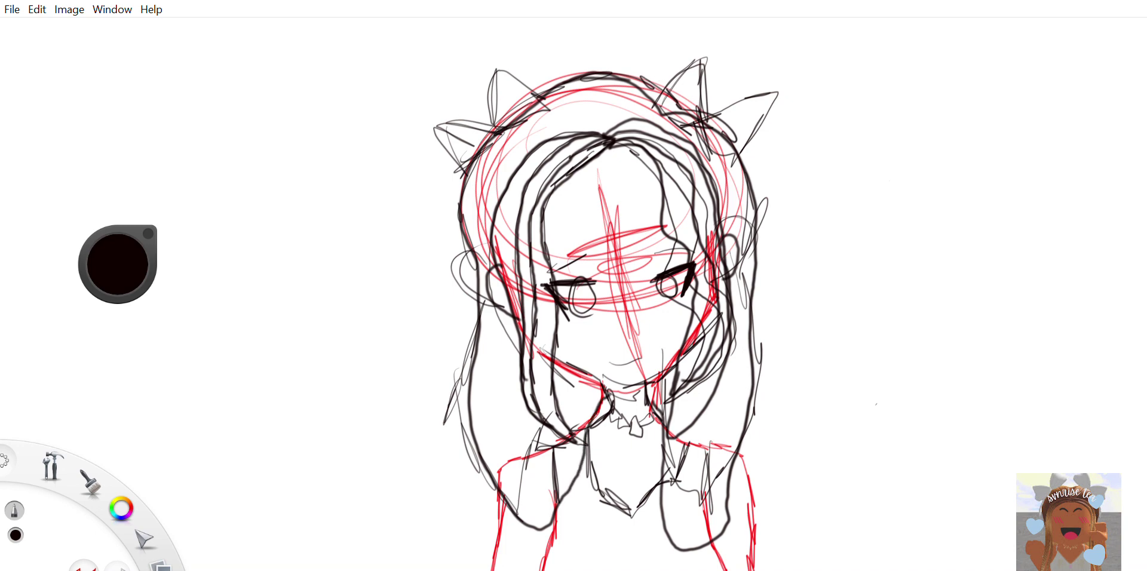
Trace the two rounded, pointed bow loops on each side of the head in clean black lines
{"action": "left_click_drag", "start_coordinate": [664, 132], "coordinate": [662, 144]}
{"action": "mouse_move", "coordinate": [474, 175]}
{"action": "left_mouse_down"}
{"action": "mouse_move", "coordinate": [439, 136]}
{"action": "mouse_move", "coordinate": [462, 117]}
{"action": "mouse_move", "coordinate": [501, 127]}
{"action": "mouse_move", "coordinate": [460, 176]}
{"action": "left_mouse_up"}
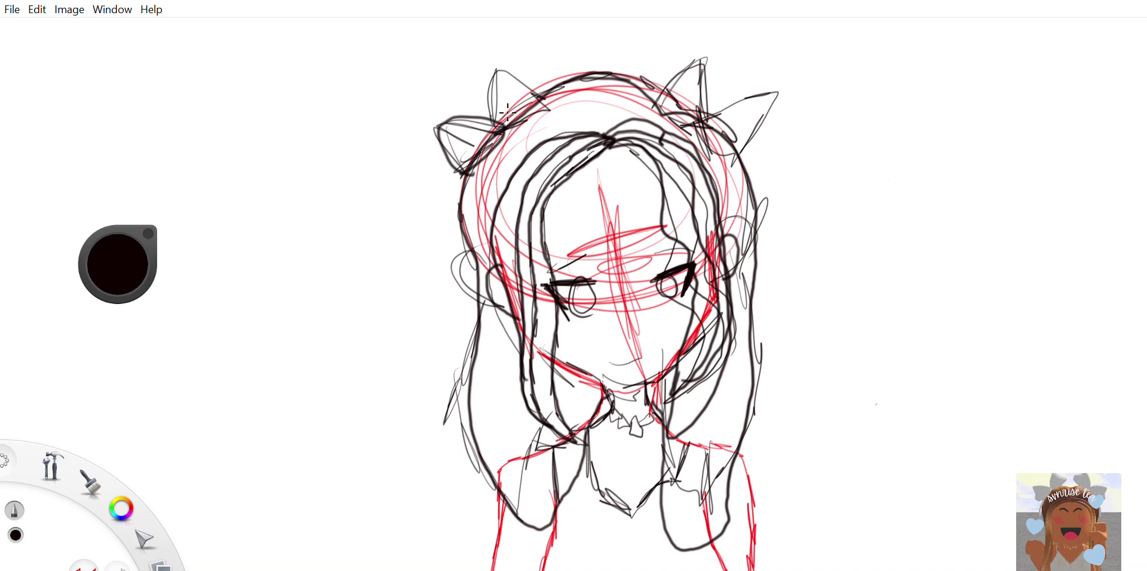
{"action": "mouse_move", "coordinate": [485, 117]}
{"action": "left_mouse_down"}
{"action": "mouse_move", "coordinate": [501, 64]}
{"action": "mouse_move", "coordinate": [545, 106]}
{"action": "mouse_move", "coordinate": [496, 123]}
{"action": "mouse_move", "coordinate": [486, 101]}
{"action": "left_mouse_up"}
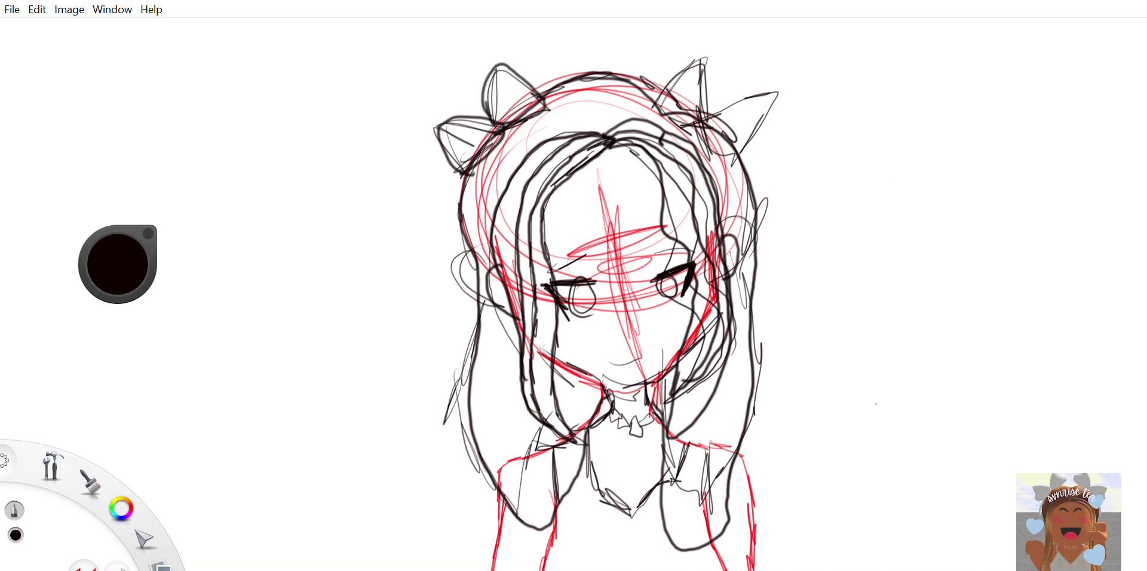
{"action": "mouse_move", "coordinate": [685, 99]}
{"action": "left_mouse_down"}
{"action": "mouse_move", "coordinate": [680, 69]}
{"action": "mouse_move", "coordinate": [714, 87]}
{"action": "mouse_move", "coordinate": [703, 130]}
{"action": "mouse_move", "coordinate": [668, 103]}
{"action": "mouse_move", "coordinate": [780, 95]}
{"action": "mouse_move", "coordinate": [746, 167]}
{"action": "mouse_move", "coordinate": [703, 121]}
{"action": "left_mouse_up"}
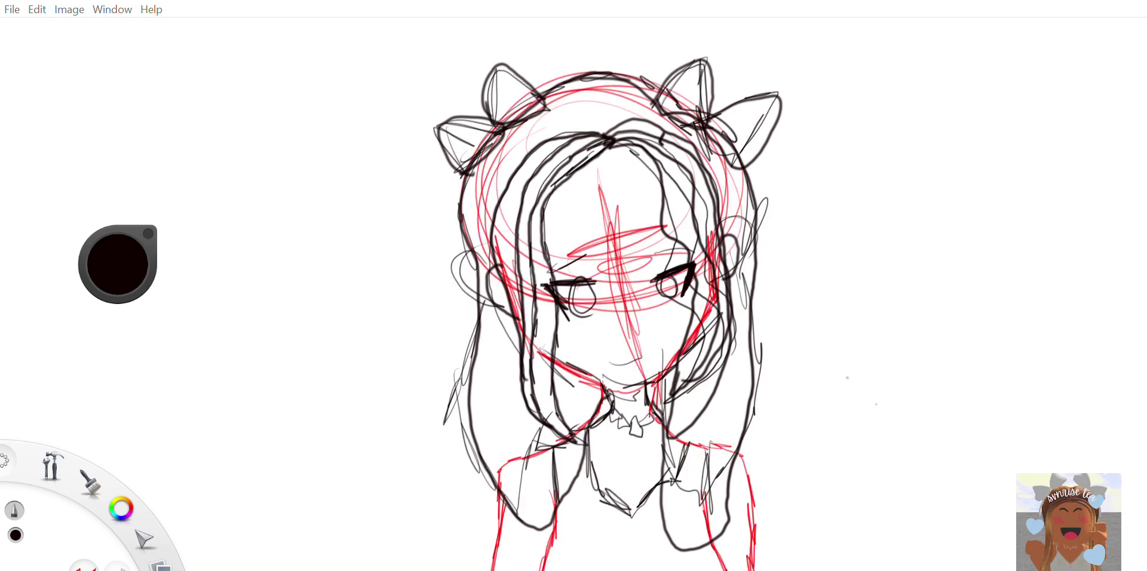
Ink the curved jawline and neck, and continue in black over the inner arm line and the pointed neckline
{"action": "mouse_move", "coordinate": [546, 353]}
{"action": "left_mouse_down"}
{"action": "mouse_move", "coordinate": [631, 384]}
{"action": "mouse_move", "coordinate": [687, 344]}
{"action": "left_mouse_up"}
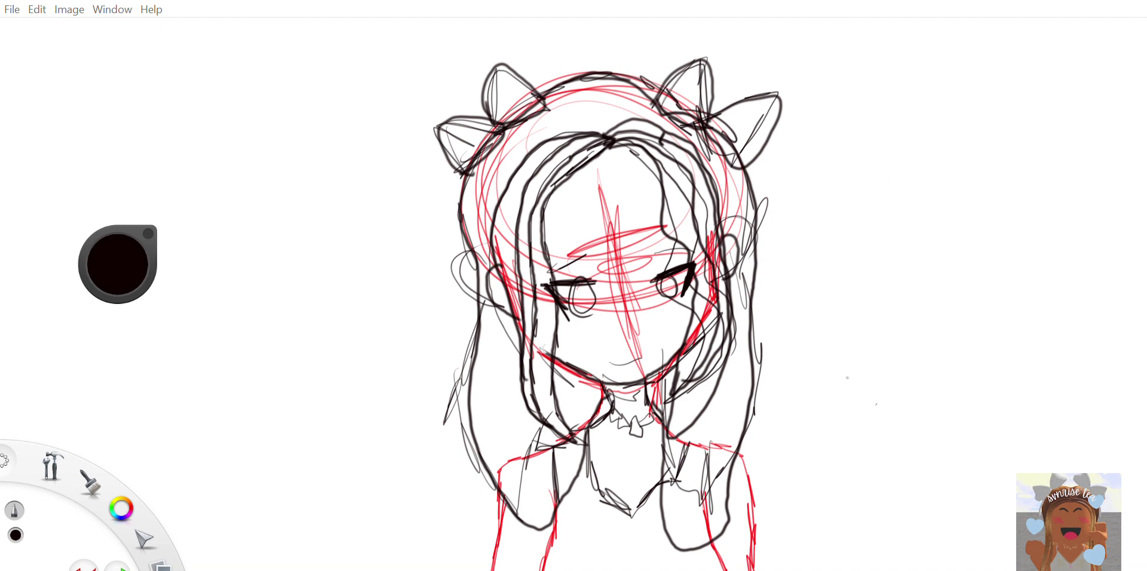
{"action": "key", "text": "ctrl+z"}
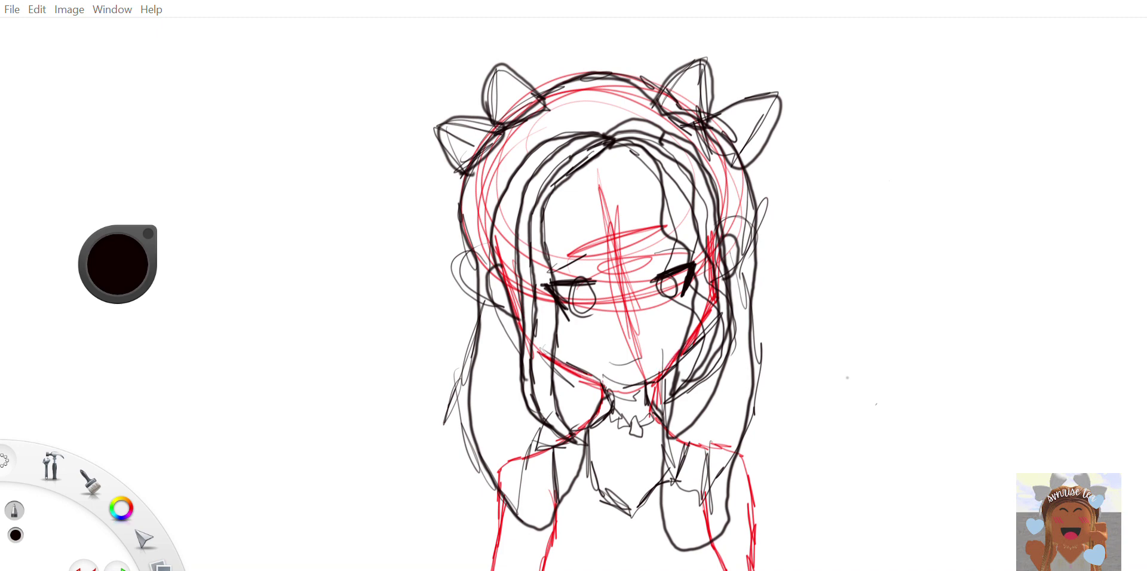
{"action": "mouse_move", "coordinate": [544, 351]}
{"action": "left_mouse_down"}
{"action": "mouse_move", "coordinate": [615, 386]}
{"action": "mouse_move", "coordinate": [646, 383]}
{"action": "mouse_move", "coordinate": [678, 353]}
{"action": "left_mouse_up"}
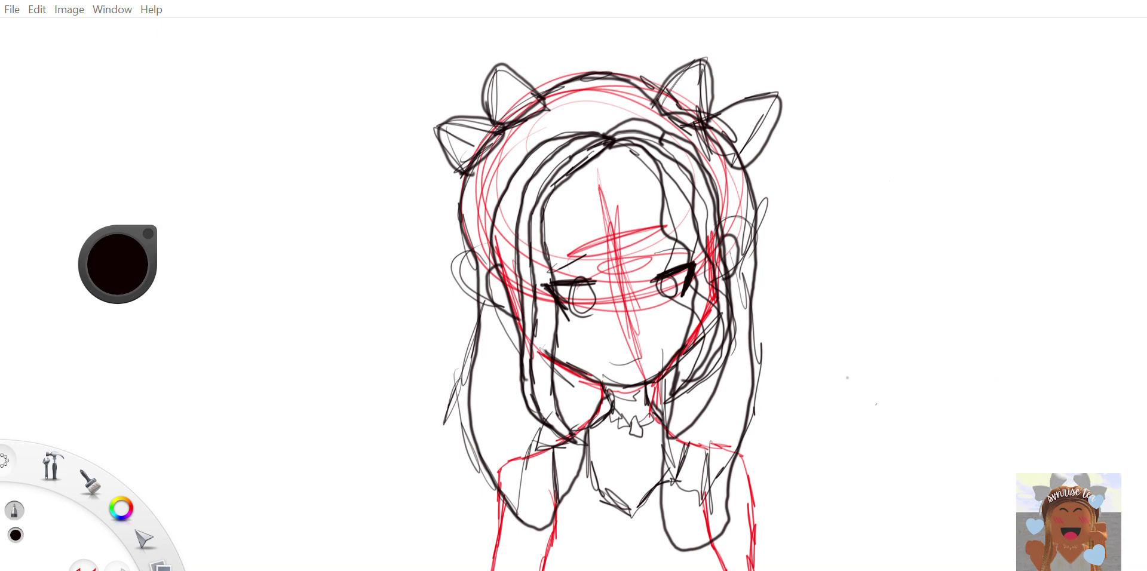
{"action": "mouse_move", "coordinate": [604, 387]}
{"action": "left_mouse_down"}
{"action": "mouse_move", "coordinate": [610, 411]}
{"action": "mouse_move", "coordinate": [589, 429]}
{"action": "left_mouse_up"}
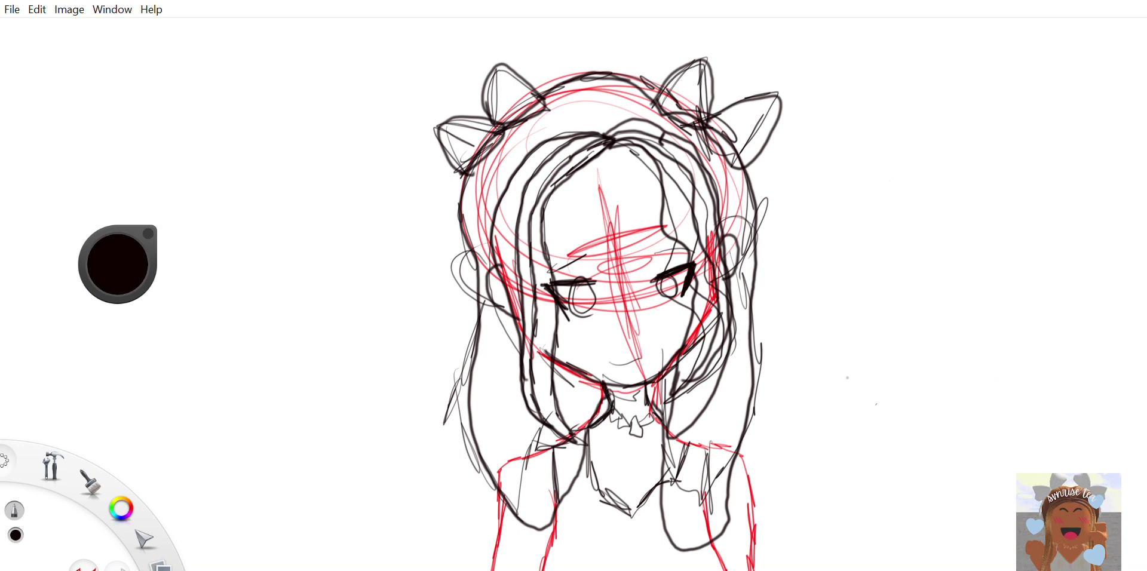
{"action": "left_click_drag", "start_coordinate": [646, 386], "coordinate": [662, 417]}
{"action": "mouse_move", "coordinate": [585, 430]}
{"action": "left_mouse_down"}
{"action": "mouse_move", "coordinate": [631, 518]}
{"action": "mouse_move", "coordinate": [666, 443]}
{"action": "mouse_move", "coordinate": [661, 419]}
{"action": "mouse_move", "coordinate": [633, 396]}
{"action": "mouse_move", "coordinate": [556, 451]}
{"action": "mouse_move", "coordinate": [543, 570]}
{"action": "left_mouse_up"}
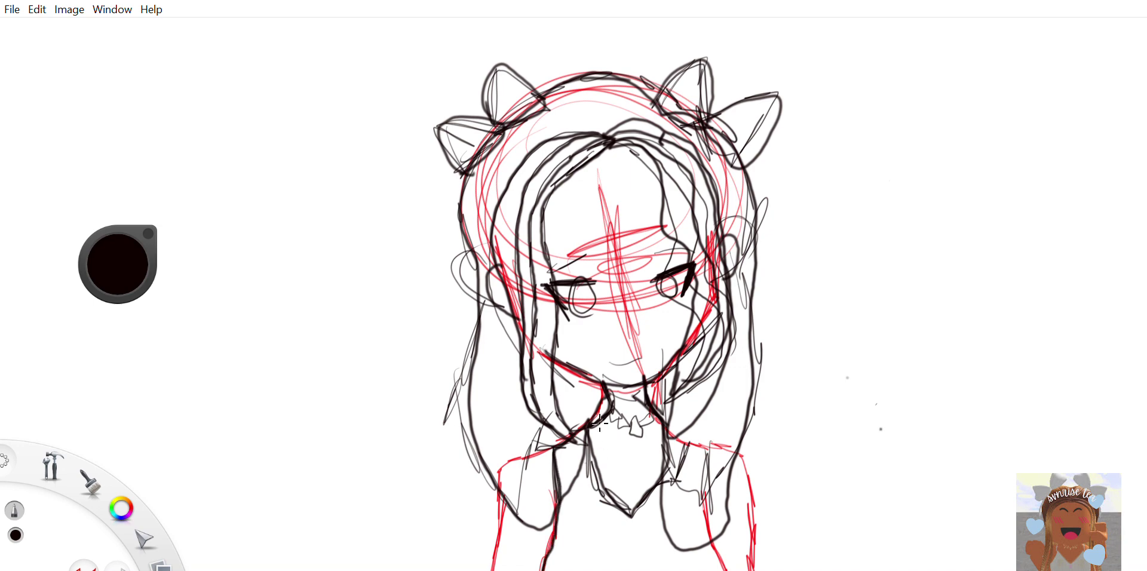
{"action": "mouse_move", "coordinate": [591, 432]}
{"action": "left_mouse_down"}
{"action": "mouse_move", "coordinate": [630, 538]}
{"action": "mouse_move", "coordinate": [683, 435]}
{"action": "left_mouse_up"}
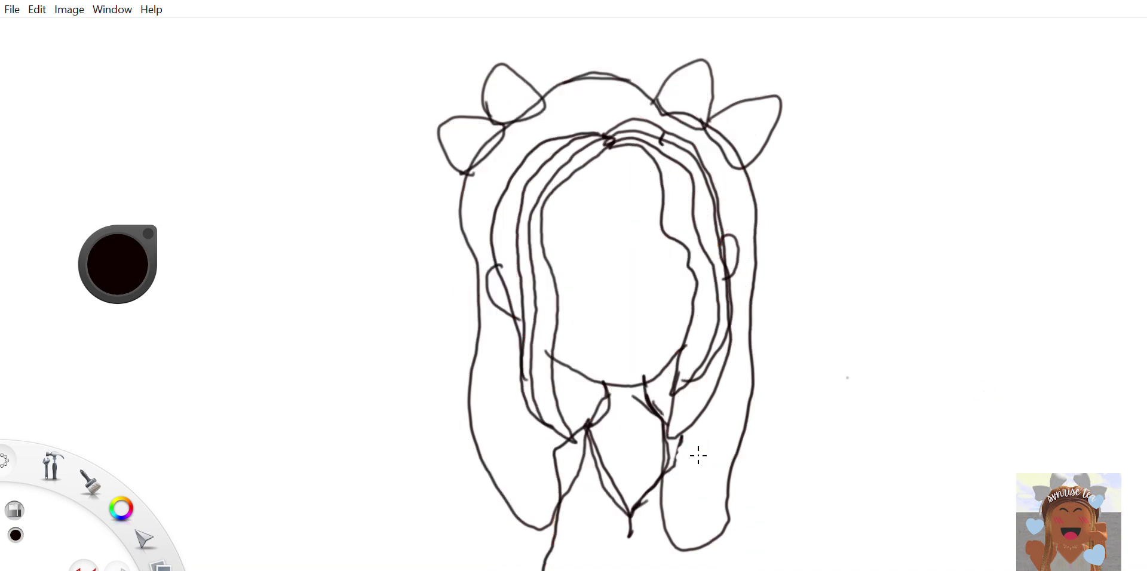
Erase stray lines around the neckline and redraw its left slanted edge down to the point
{"action": "left_click", "coordinate": [699, 456]}
{"action": "left_click_drag", "start_coordinate": [606, 495], "coordinate": [624, 511]}
{"action": "left_click_drag", "start_coordinate": [609, 472], "coordinate": [625, 508]}
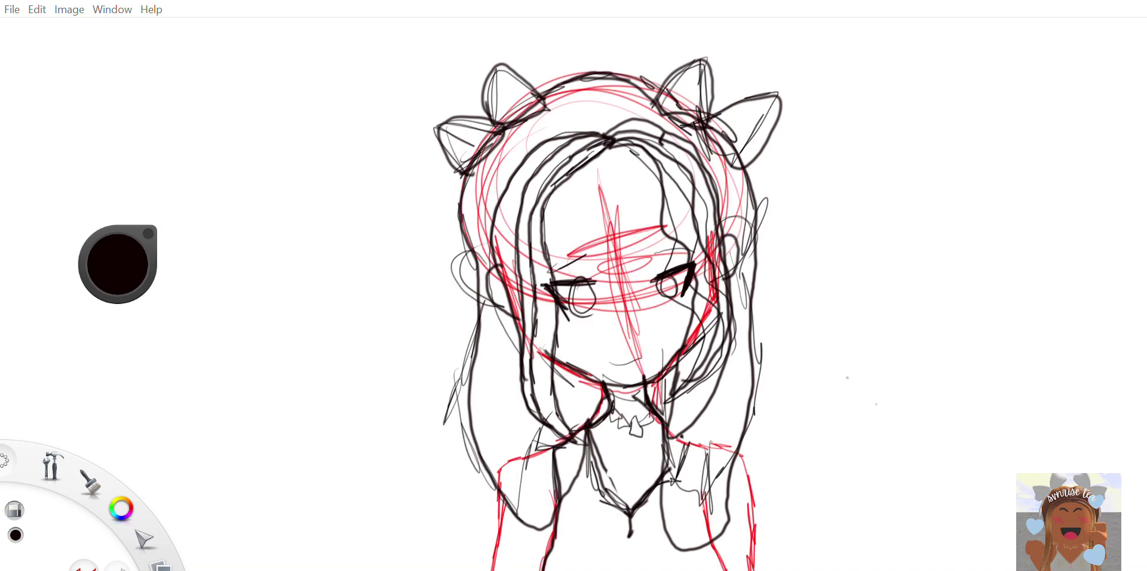
{"action": "key", "text": "e"}
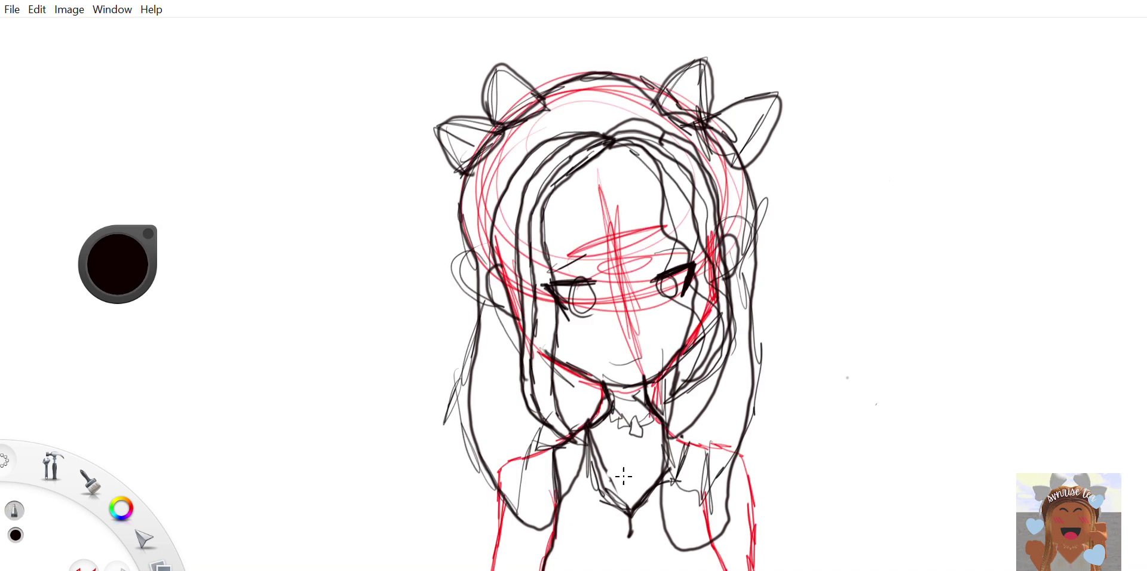
{"action": "left_click_drag", "start_coordinate": [599, 450], "coordinate": [625, 512]}
Test the brush with short strokes beside the figure and ink the arm outlines below the shoulders
{"action": "left_click_drag", "start_coordinate": [855, 477], "coordinate": [872, 472]}
{"action": "left_click", "coordinate": [903, 483]}
{"action": "mouse_move", "coordinate": [734, 448]}
{"action": "left_mouse_down"}
{"action": "mouse_move", "coordinate": [752, 464]}
{"action": "mouse_move", "coordinate": [763, 570]}
{"action": "left_mouse_up"}
{"action": "left_click_drag", "start_coordinate": [710, 533], "coordinate": [725, 570]}
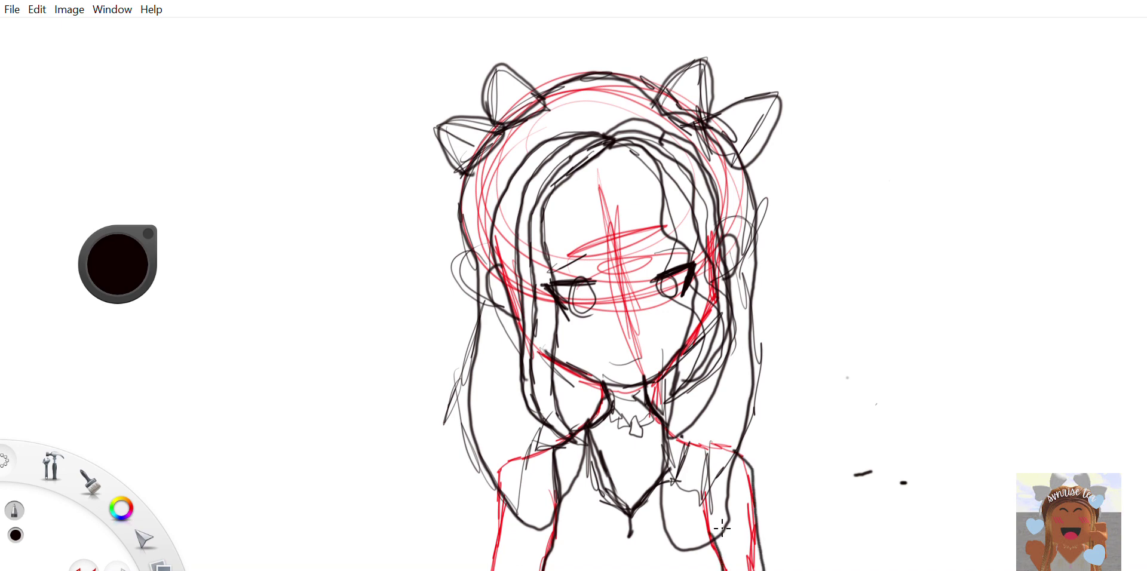
{"action": "left_click_drag", "start_coordinate": [502, 493], "coordinate": [496, 570]}
Ink the choker's bow shapes and the left eye with thick dark lashes, round iris and eyebrow
{"action": "mouse_move", "coordinate": [619, 404]}
{"action": "left_mouse_down"}
{"action": "mouse_move", "coordinate": [628, 425]}
{"action": "mouse_move", "coordinate": [642, 419]}
{"action": "mouse_move", "coordinate": [631, 410]}
{"action": "mouse_move", "coordinate": [648, 413]}
{"action": "left_mouse_up"}
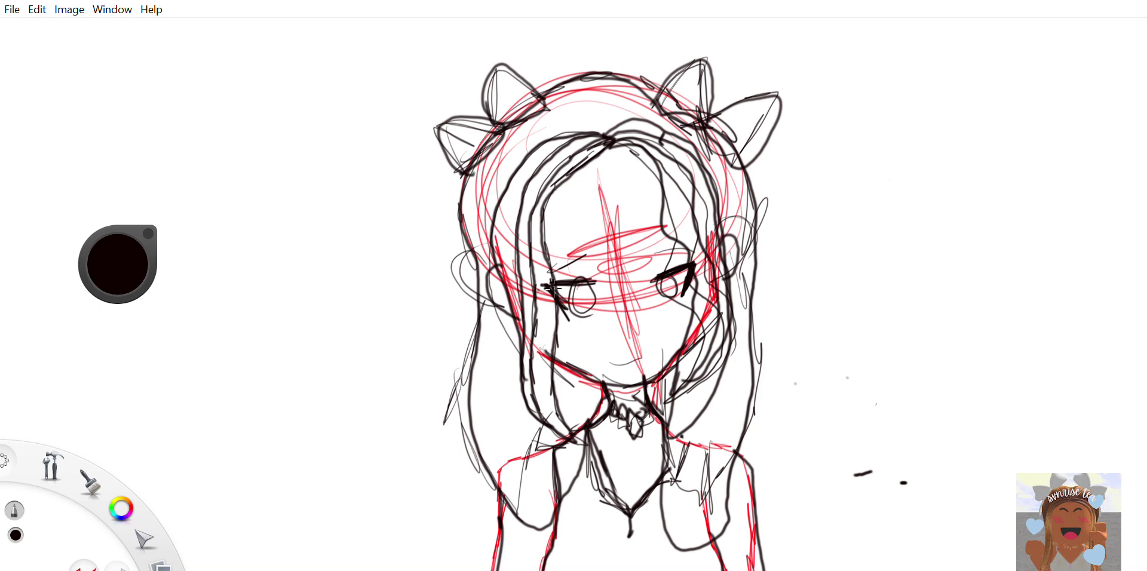
{"action": "left_click_drag", "start_coordinate": [538, 289], "coordinate": [591, 286]}
{"action": "mouse_move", "coordinate": [563, 281]}
{"action": "left_mouse_down"}
{"action": "mouse_move", "coordinate": [592, 279]}
{"action": "mouse_move", "coordinate": [564, 316]}
{"action": "mouse_move", "coordinate": [572, 305]}
{"action": "mouse_move", "coordinate": [582, 321]}
{"action": "mouse_move", "coordinate": [592, 282]}
{"action": "mouse_move", "coordinate": [550, 273]}
{"action": "left_mouse_up"}
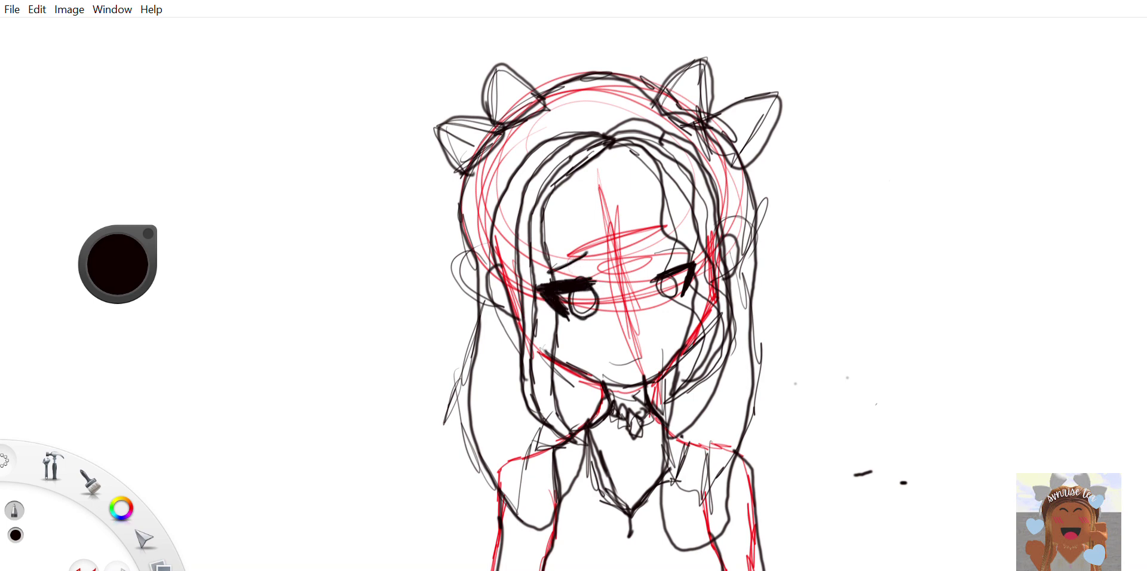
{"action": "left_click_drag", "start_coordinate": [662, 251], "coordinate": [687, 245]}
{"action": "mouse_move", "coordinate": [654, 276]}
{"action": "left_mouse_down"}
{"action": "mouse_move", "coordinate": [684, 264]}
{"action": "mouse_move", "coordinate": [680, 293]}
{"action": "mouse_move", "coordinate": [662, 307]}
{"action": "left_mouse_up"}
{"action": "key", "text": "ctrl+z"}
{"action": "key", "text": "ctrl+z"}
{"action": "key", "text": "ctrl+z"}
{"action": "key", "text": "ctrl+z"}
{"action": "key", "text": "v"}
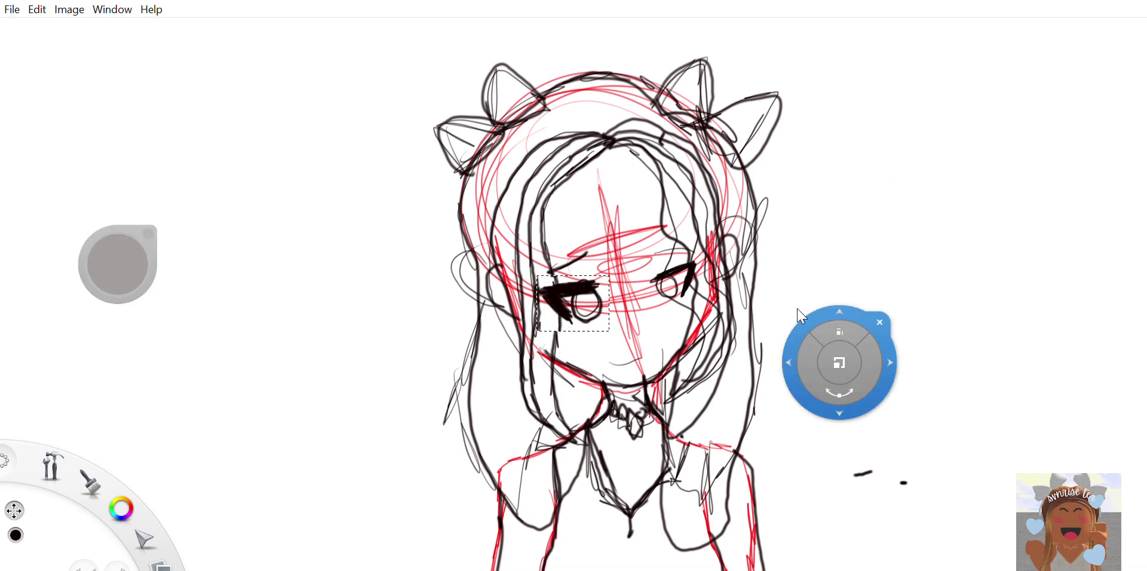
{"action": "left_click_drag", "start_coordinate": [838, 343], "coordinate": [891, 372]}
{"action": "key", "text": "ctrl+z"}
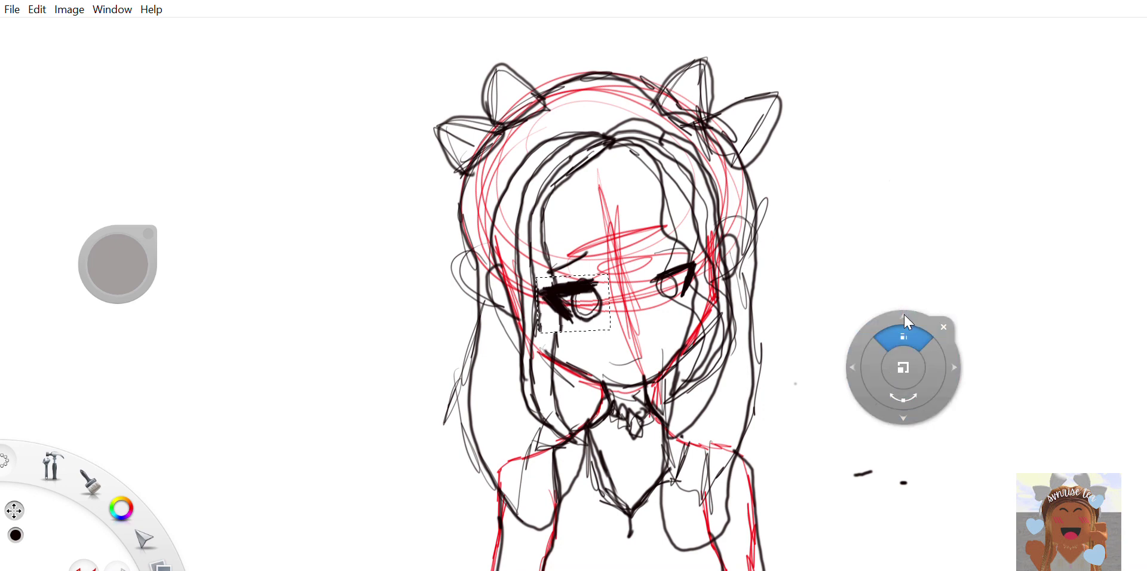
{"action": "mouse_move", "coordinate": [905, 319]}
{"action": "left_mouse_down"}
{"action": "mouse_move", "coordinate": [891, 325]}
{"action": "mouse_move", "coordinate": [898, 335]}
{"action": "mouse_move", "coordinate": [689, 330]}
{"action": "mouse_move", "coordinate": [809, 303]}
{"action": "left_mouse_up"}
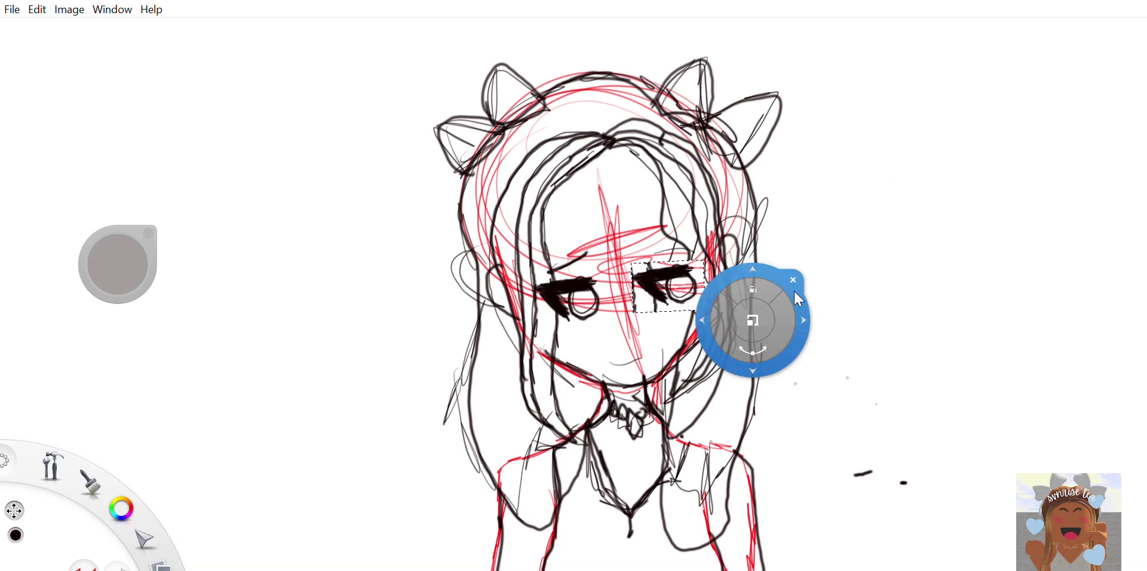
{"action": "key", "text": "Escape"}
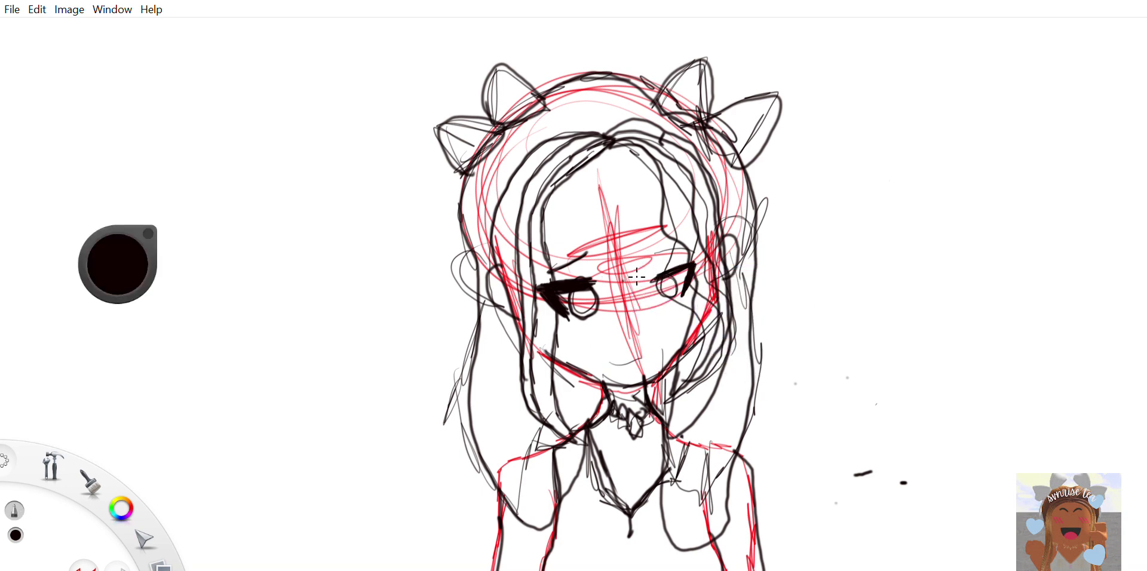
Ink the right eye's iris, thick lashes and eyebrow, and add a small smiling mouth above the chin
{"action": "left_click_drag", "start_coordinate": [661, 276], "coordinate": [674, 305]}
{"action": "mouse_move", "coordinate": [662, 286]}
{"action": "left_mouse_down"}
{"action": "mouse_move", "coordinate": [656, 305]}
{"action": "mouse_move", "coordinate": [679, 246]}
{"action": "mouse_move", "coordinate": [683, 259]}
{"action": "left_mouse_up"}
{"action": "left_click_drag", "start_coordinate": [668, 241], "coordinate": [648, 249]}
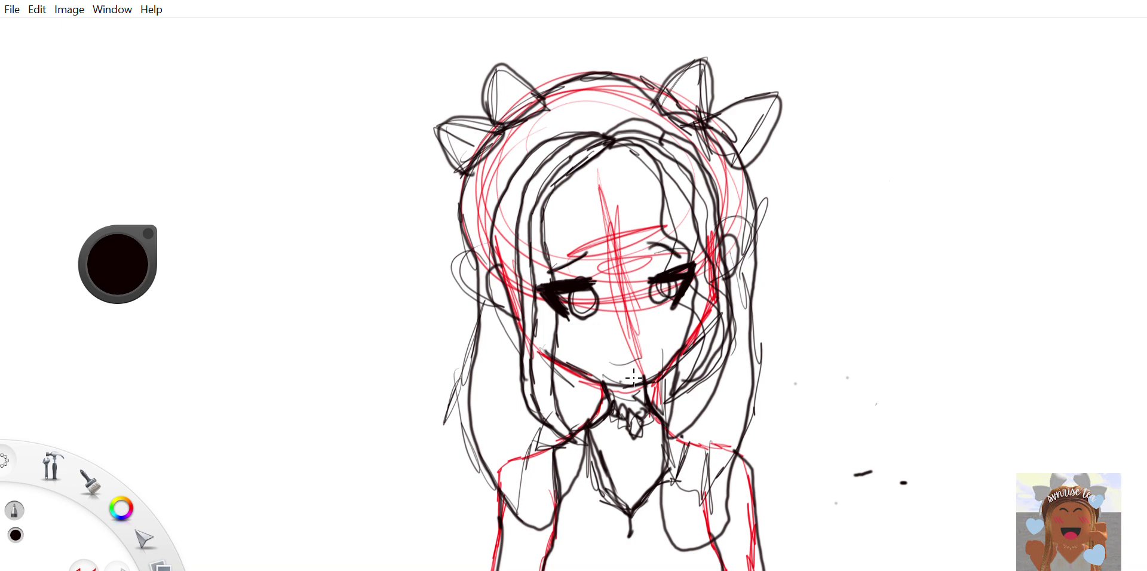
{"action": "left_click_drag", "start_coordinate": [613, 366], "coordinate": [643, 359]}
{"action": "key", "text": "ctrl+z"}
{"action": "key", "text": "ctrl+y"}
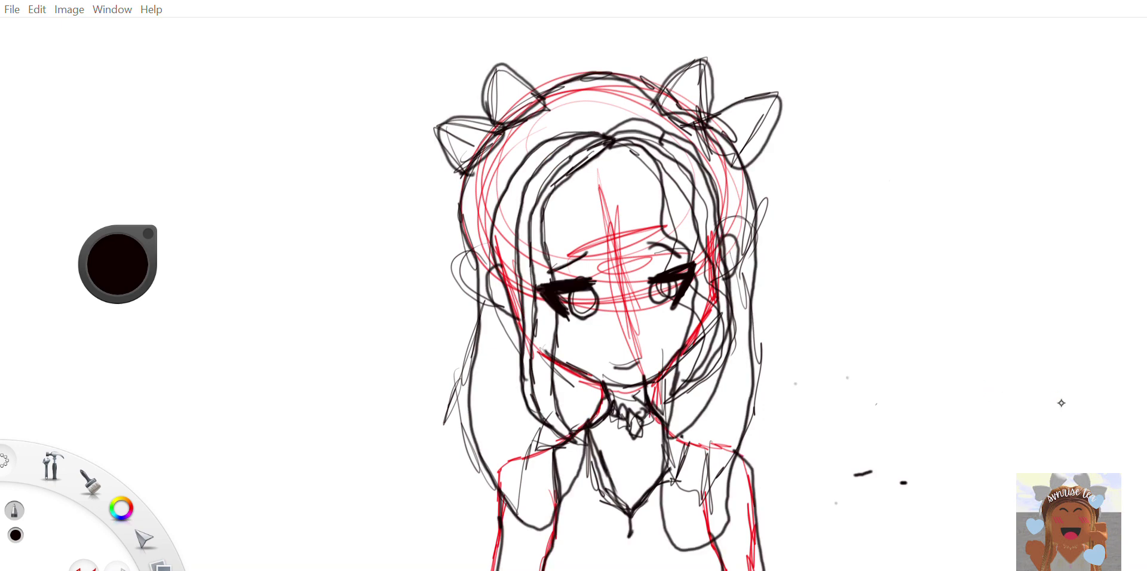
Hide the rough sketch and erase the test strokes beside the figure
{"action": "key", "text": "ctrl+z"}
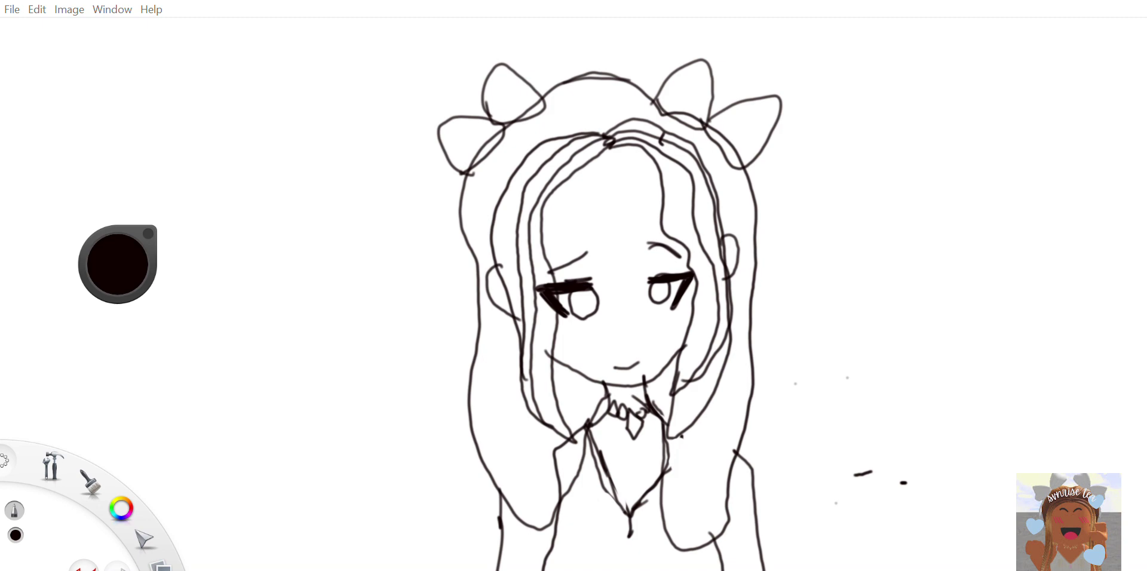
{"action": "key", "text": "e"}
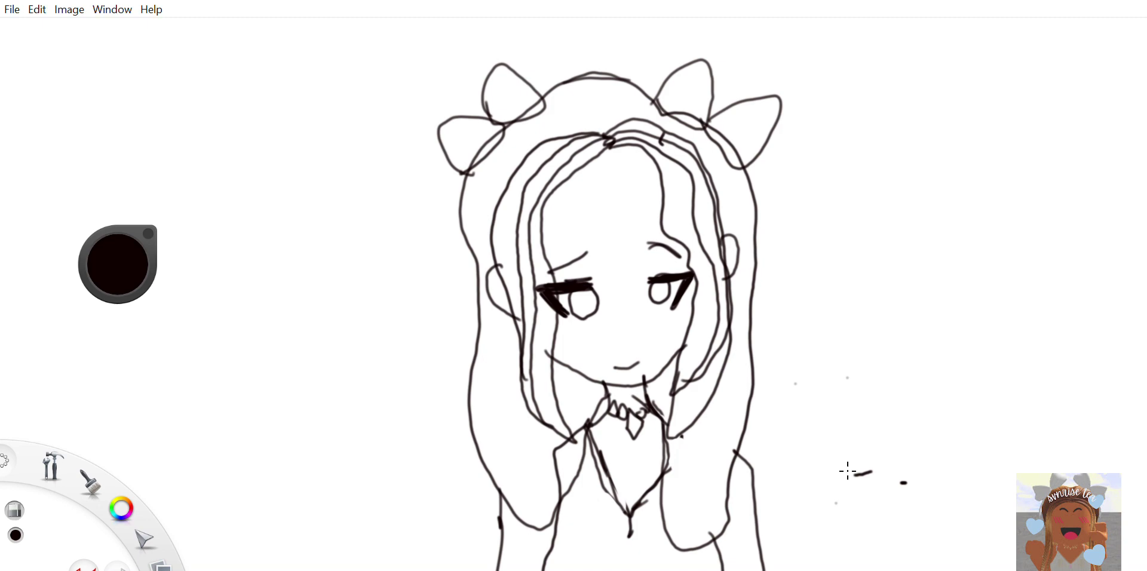
{"action": "left_click_drag", "start_coordinate": [856, 475], "coordinate": [871, 471]}
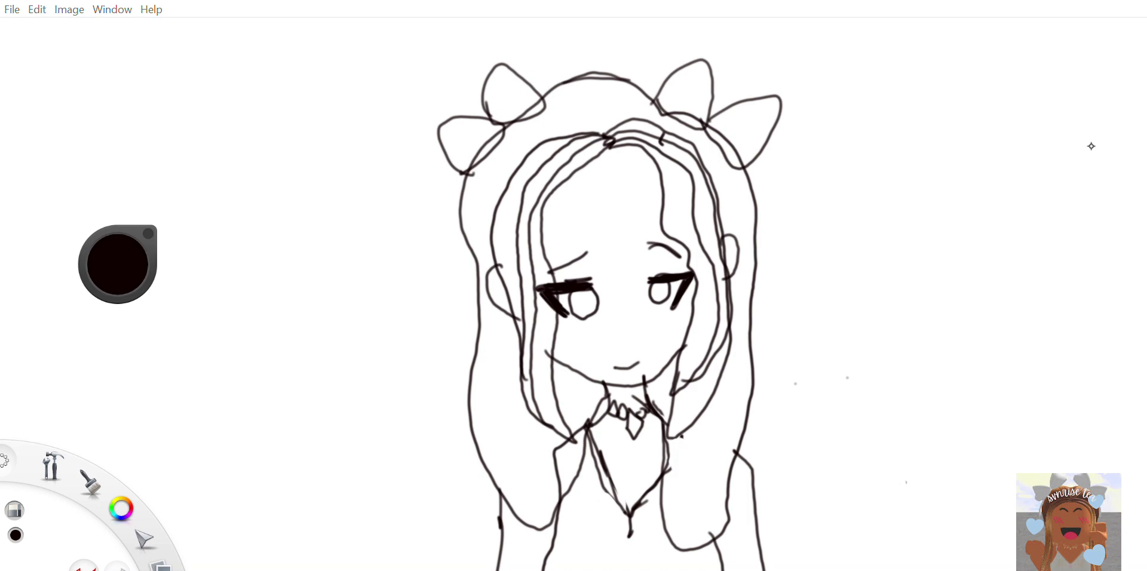
Choose a pale yellow colour and try flood-filling the hair with it
{"action": "left_click_drag", "start_coordinate": [1092, 146], "coordinate": [1066, 127]}
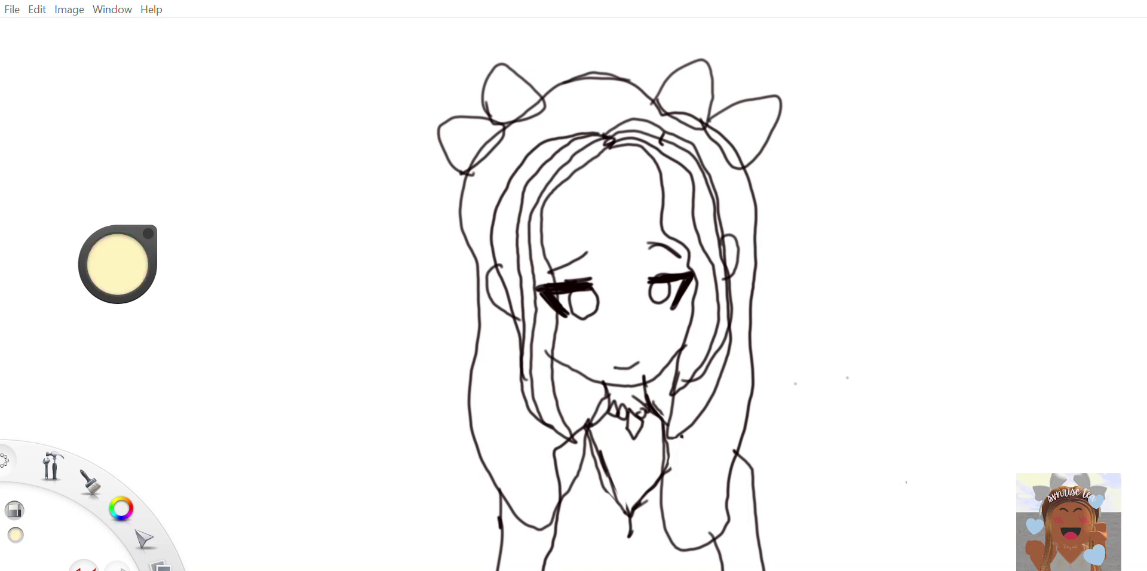
{"action": "left_click", "coordinate": [514, 154]}
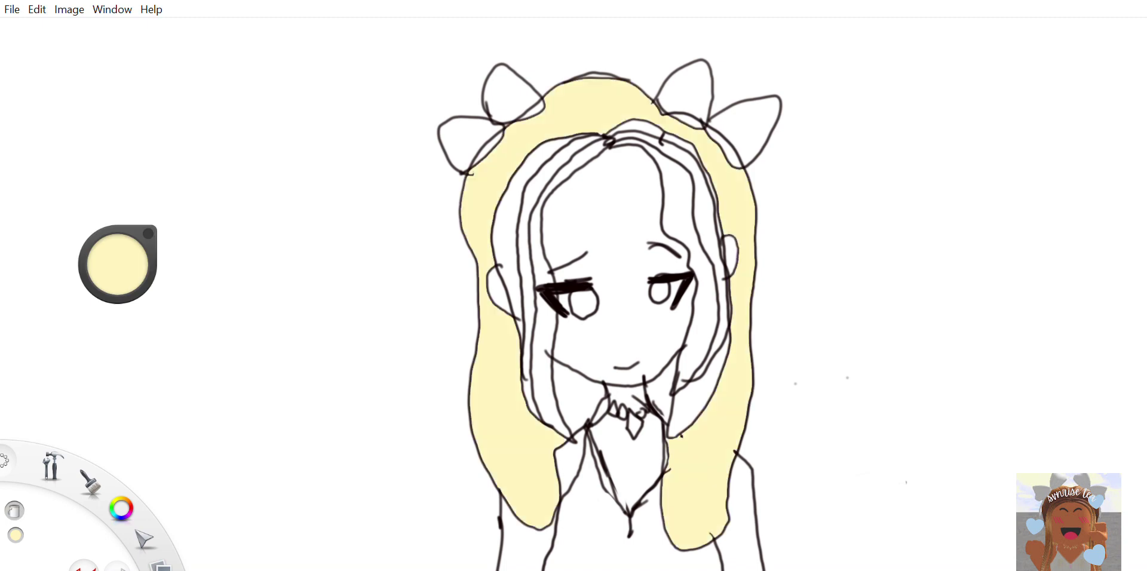
{"action": "left_click", "coordinate": [531, 245]}
{"action": "key", "text": "ctrl+z"}
{"action": "key", "text": "ctrl+z"}
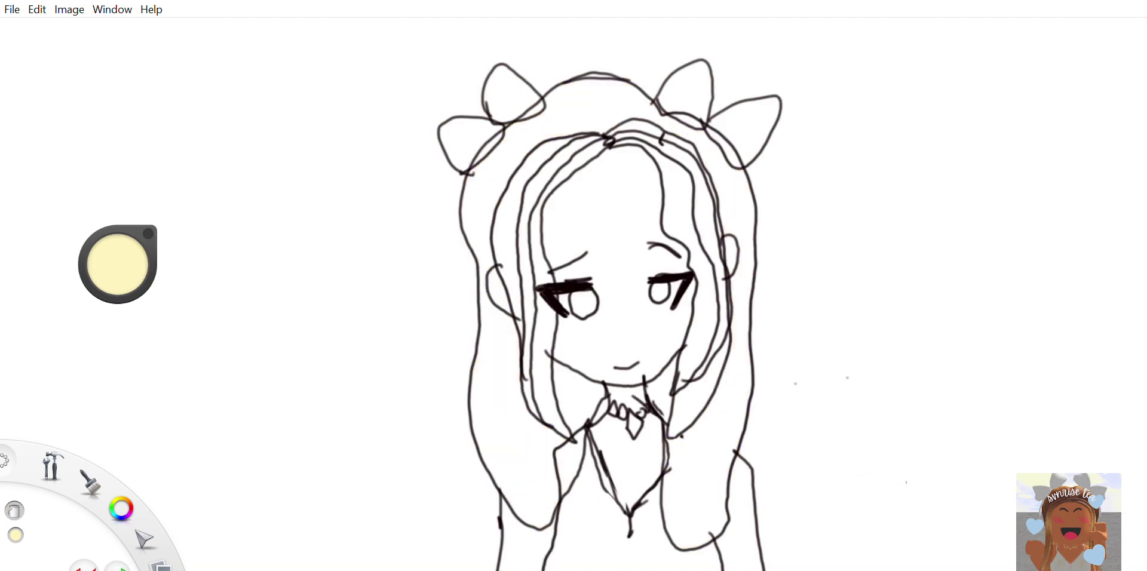
Flood-fill all the hair sections, including the crown, long side locks and front strands, with pale yellow
{"action": "left_click", "coordinate": [512, 159]}
{"action": "left_click", "coordinate": [527, 221]}
{"action": "left_click", "coordinate": [538, 206]}
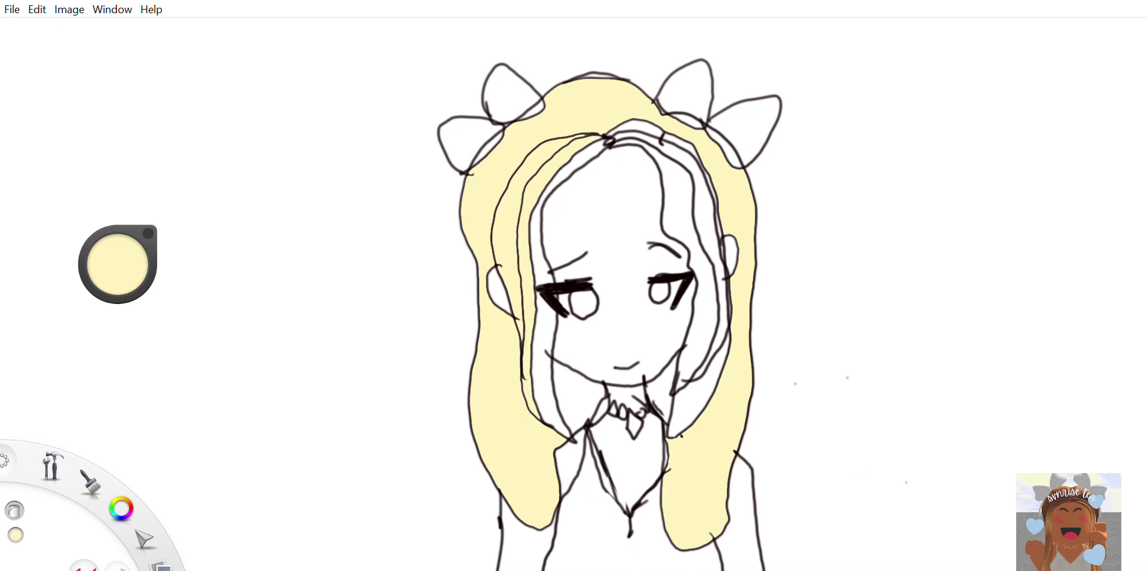
{"action": "left_click", "coordinate": [546, 340]}
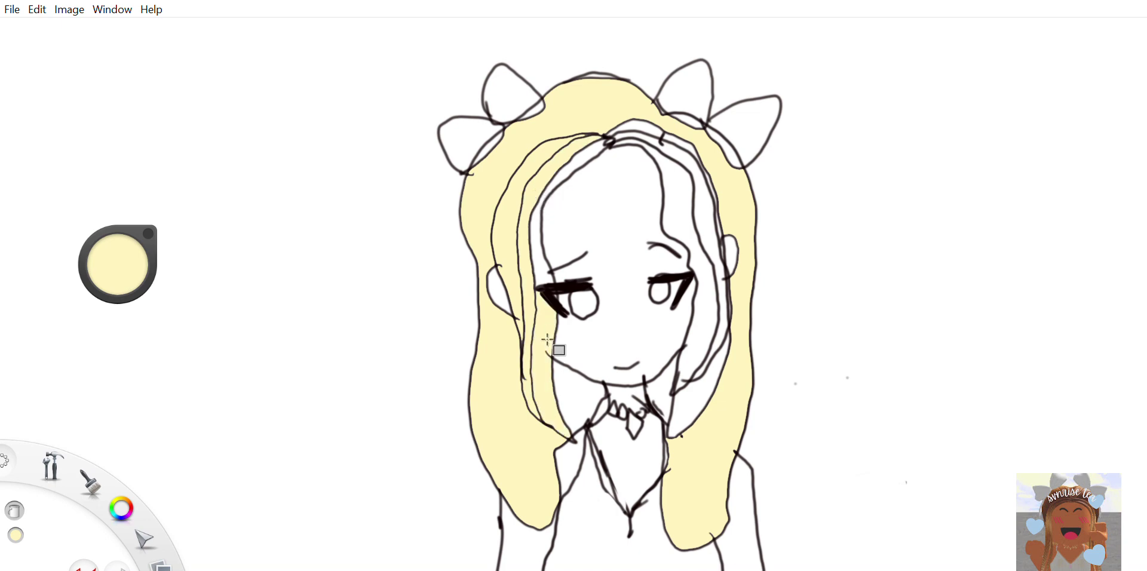
{"action": "left_click", "coordinate": [652, 130]}
{"action": "left_click", "coordinate": [688, 173]}
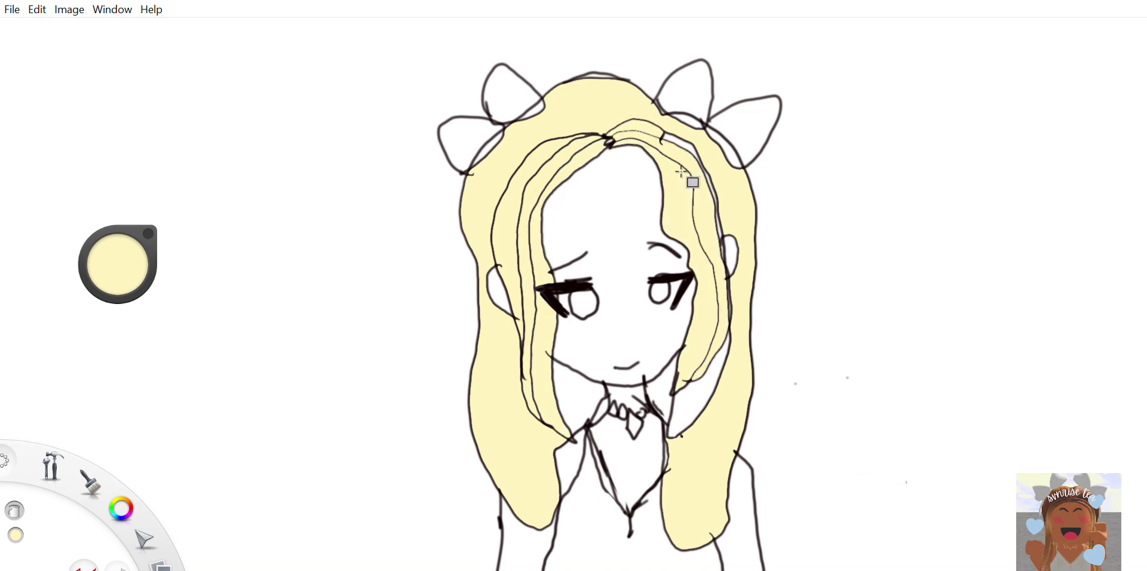
{"action": "left_click", "coordinate": [692, 131]}
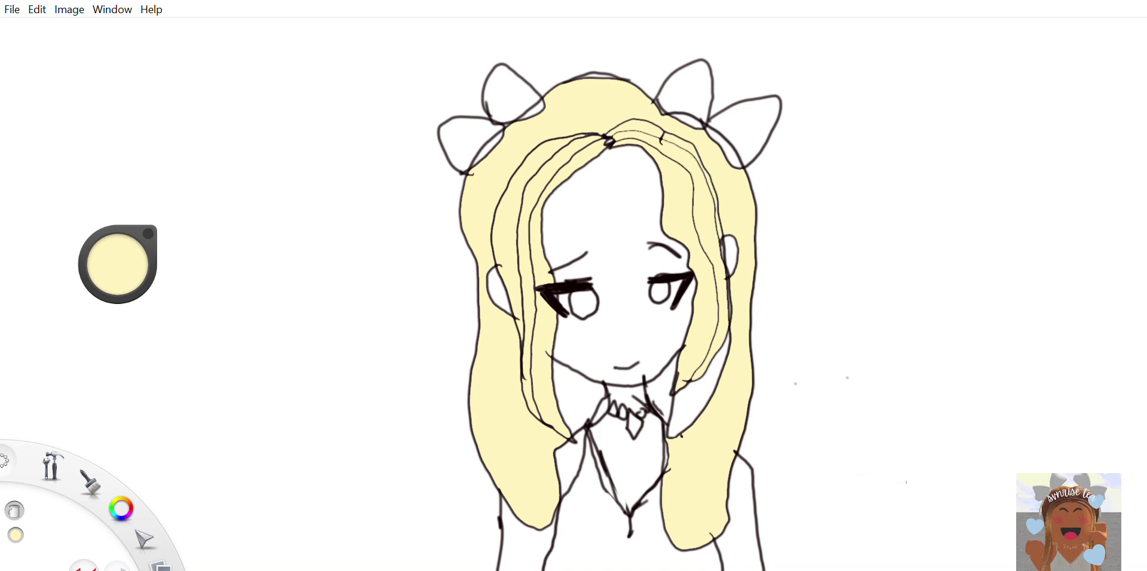
{"action": "left_click", "coordinate": [707, 384]}
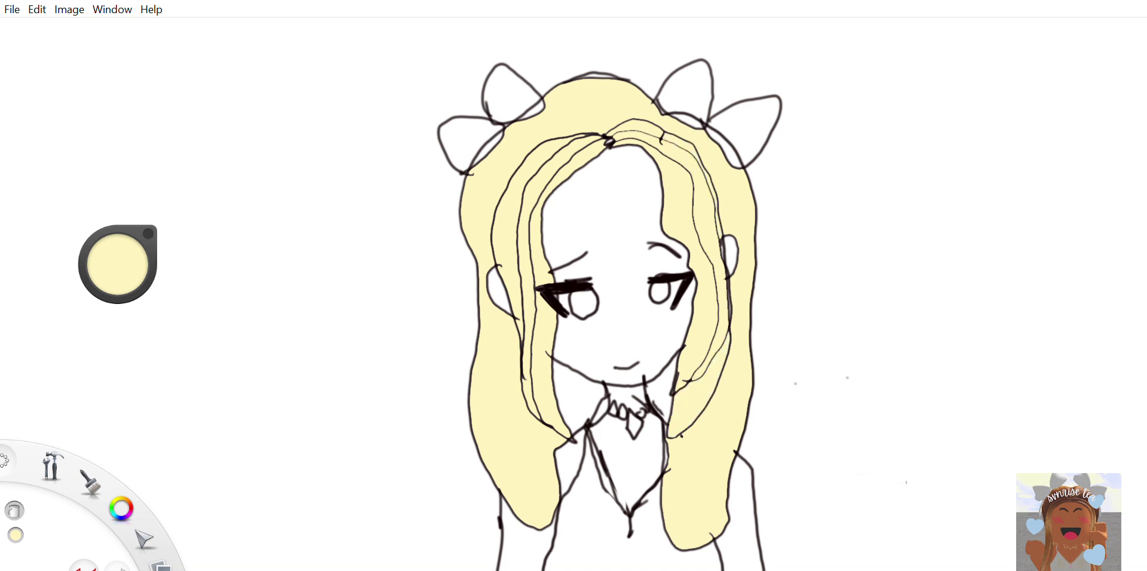
Choose a deeper yellow and flood-fill the hair areas behind the neck on both sides
{"action": "left_click", "coordinate": [1116, 143]}
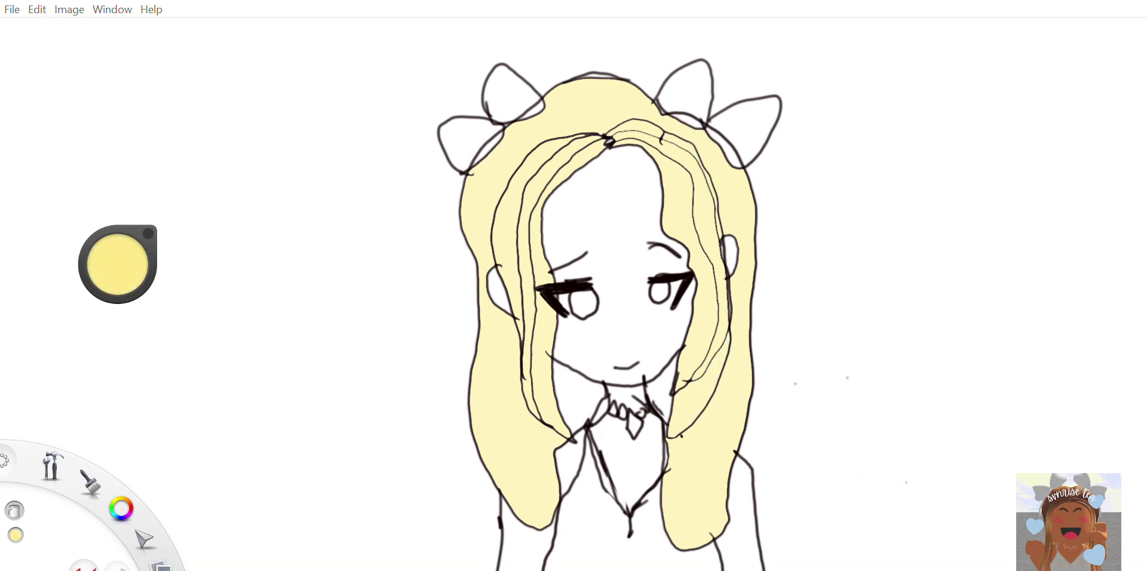
{"action": "left_click", "coordinate": [578, 380]}
{"action": "left_click", "coordinate": [679, 384]}
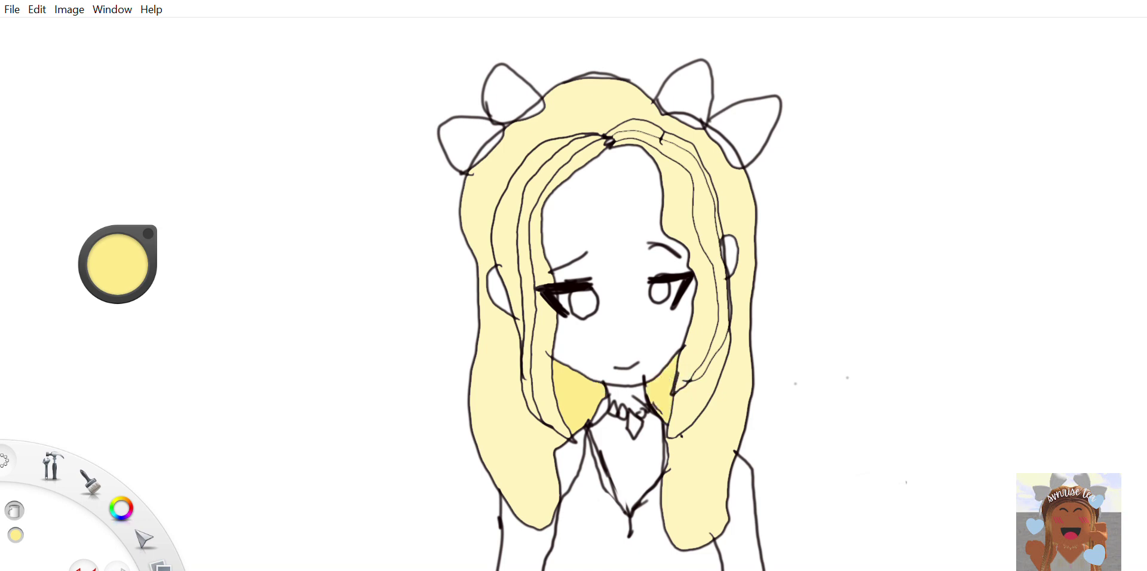
{"action": "left_click", "coordinate": [618, 389]}
{"action": "key", "text": "ctrl+z"}
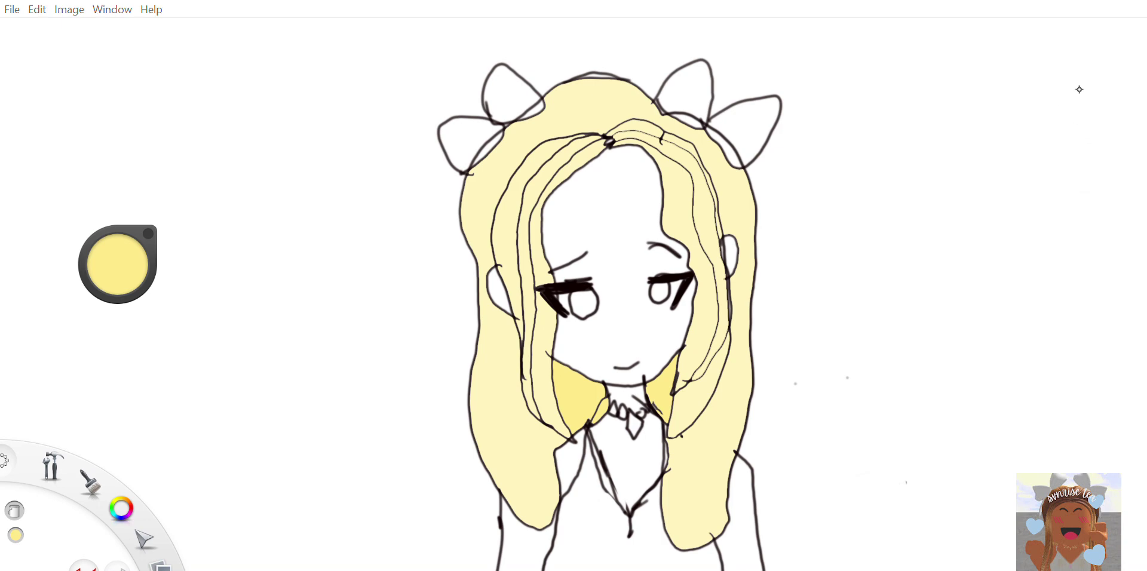
Fill the shirt with white and brush light grey shading down its left side edge
{"action": "left_click", "coordinate": [1079, 89], "text": "alt"}
{"action": "left_click", "coordinate": [614, 527]}
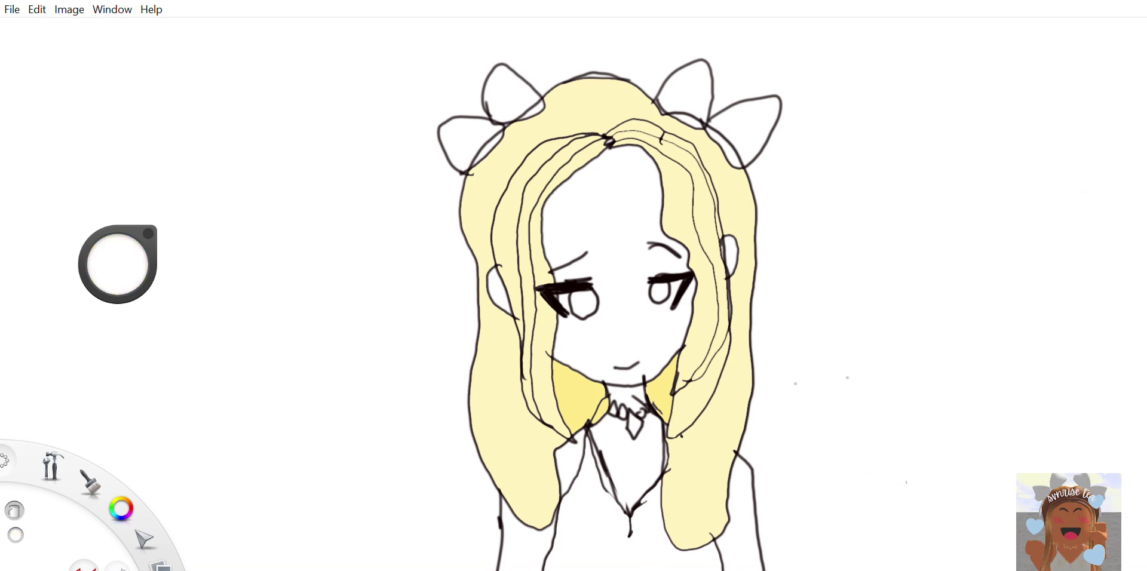
{"action": "key", "text": "Escape"}
{"action": "left_click", "coordinate": [1070, 123], "text": "alt"}
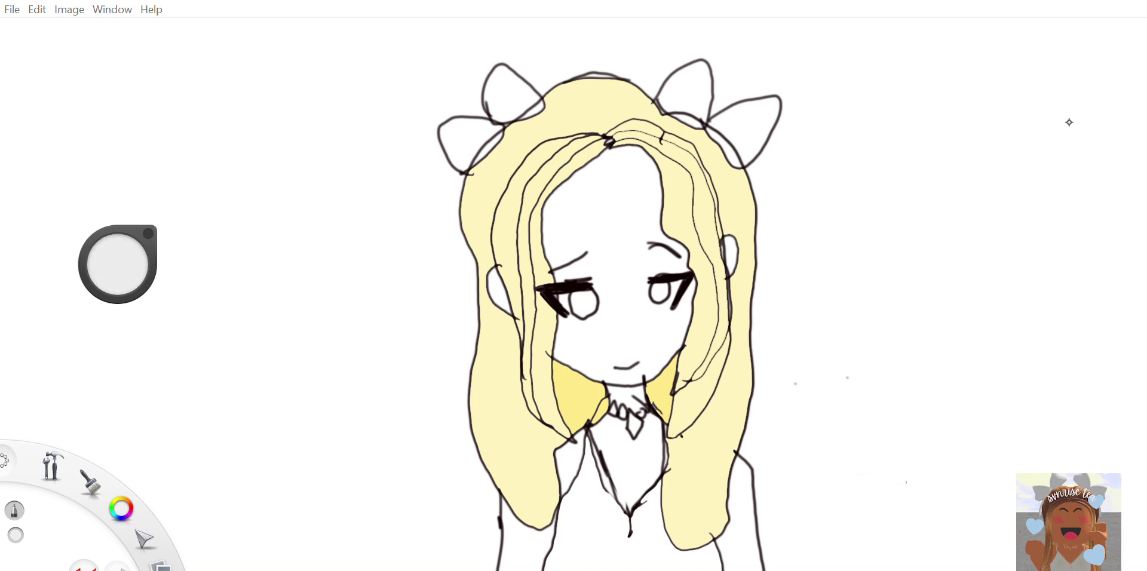
{"action": "left_click_drag", "start_coordinate": [587, 463], "coordinate": [547, 569]}
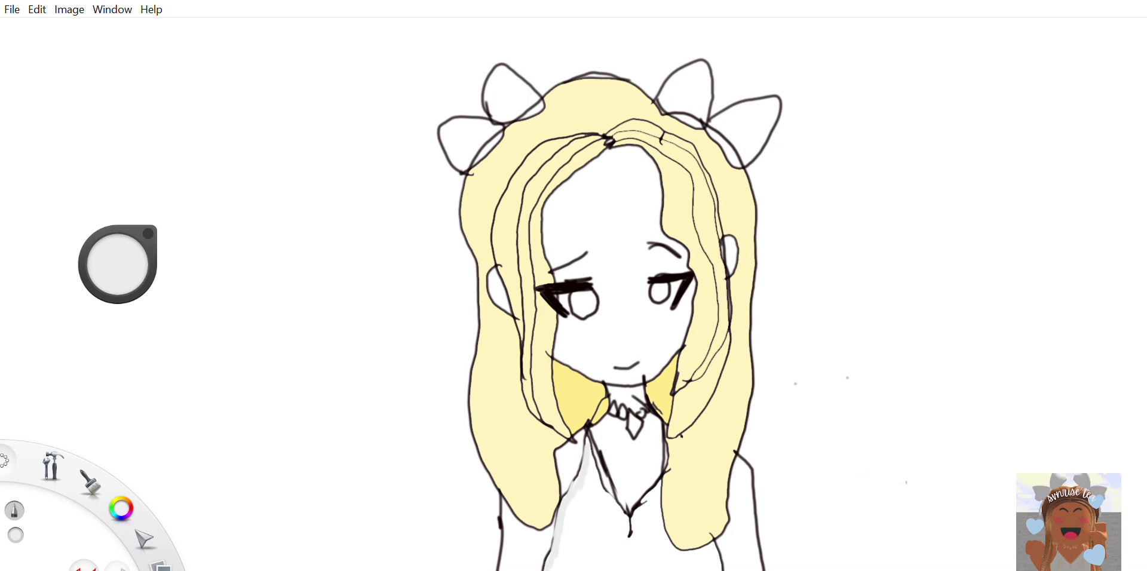
Brush light grey shading along the shirt's left strap, V-neckline and right side edge
{"action": "scroll", "coordinate": [610, 335], "scroll_direction": "down", "scroll_amount": 1}
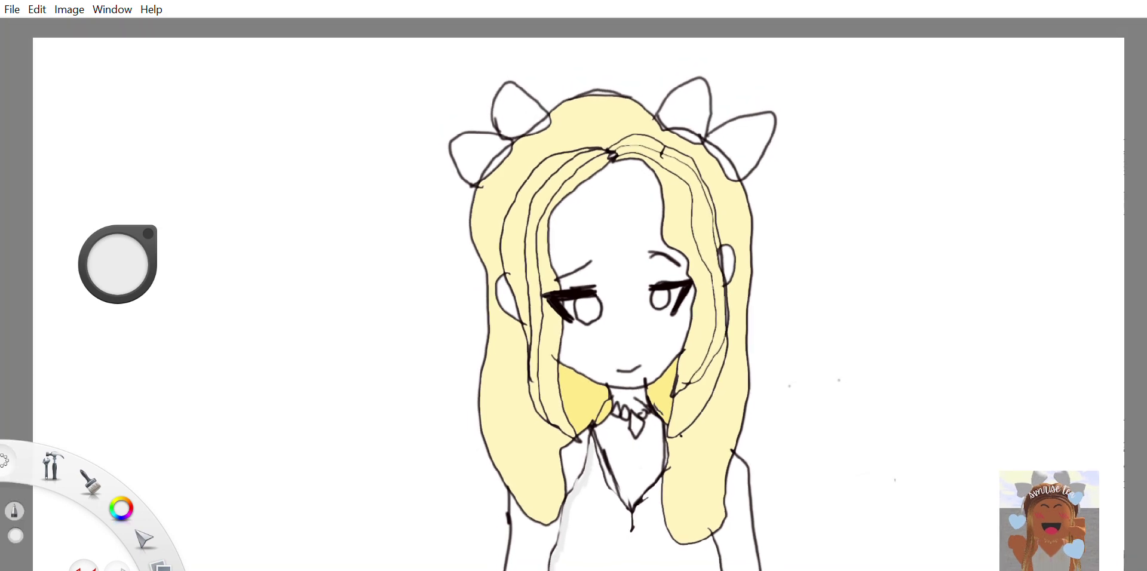
{"action": "scroll", "coordinate": [609, 335], "scroll_direction": "up", "scroll_amount": 3}
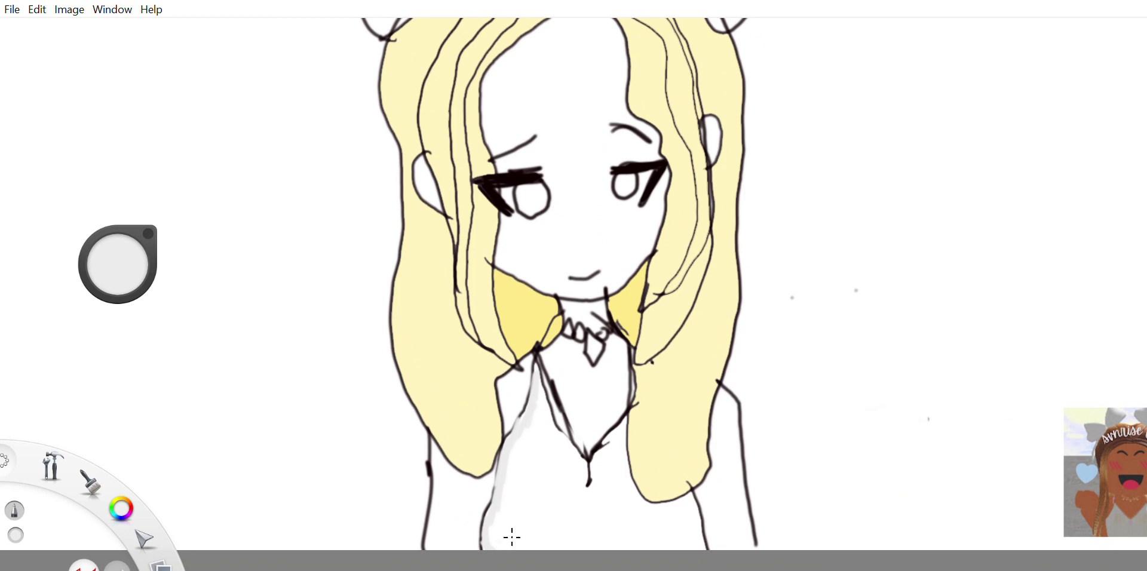
{"action": "left_click_drag", "start_coordinate": [529, 395], "coordinate": [521, 416]}
{"action": "left_click_drag", "start_coordinate": [540, 372], "coordinate": [553, 414]}
{"action": "left_click_drag", "start_coordinate": [622, 421], "coordinate": [603, 451]}
{"action": "left_click_drag", "start_coordinate": [686, 493], "coordinate": [698, 539]}
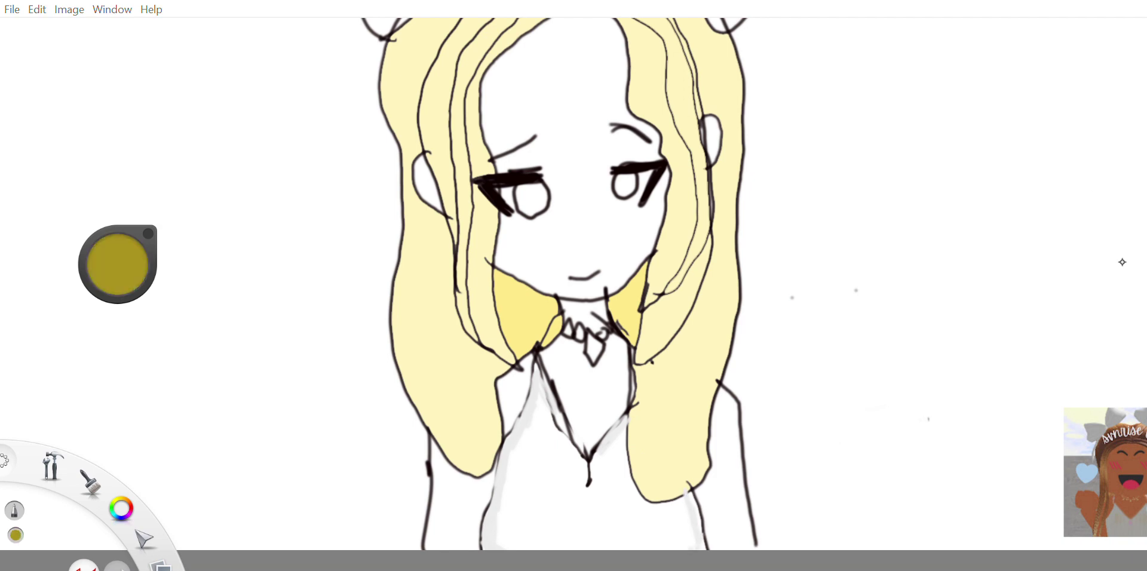
{"action": "left_click", "coordinate": [1110, 272]}
{"action": "mouse_move", "coordinate": [520, 188]}
{"action": "left_mouse_down"}
{"action": "mouse_move", "coordinate": [522, 210]}
{"action": "mouse_move", "coordinate": [527, 192]}
{"action": "left_mouse_up"}
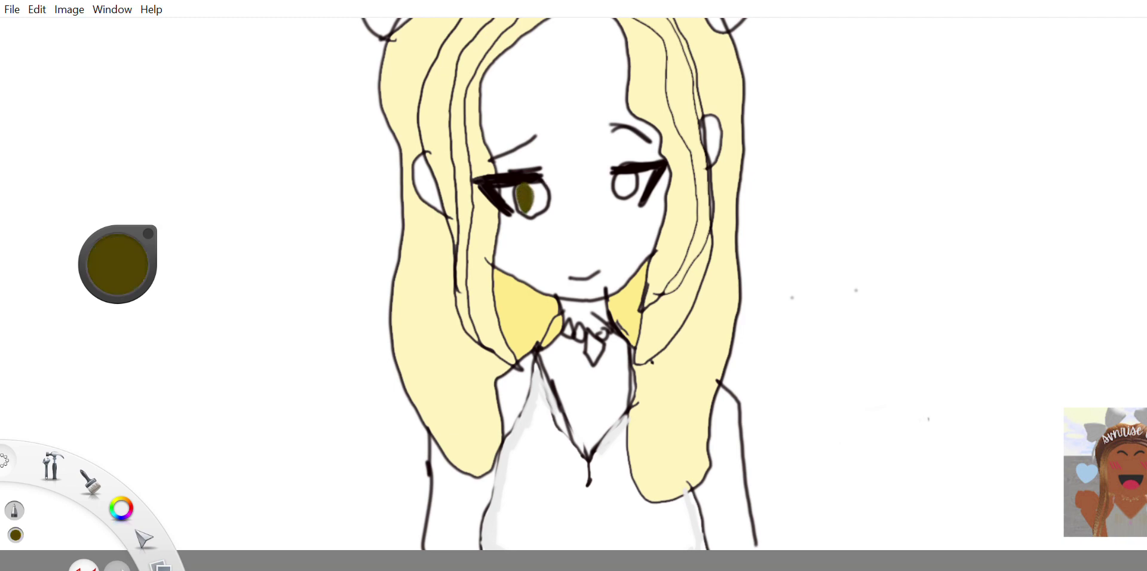
{"action": "key", "text": "ctrl+z"}
Choose a dark red and flood-fill both irises with it
{"action": "key", "text": "e"}
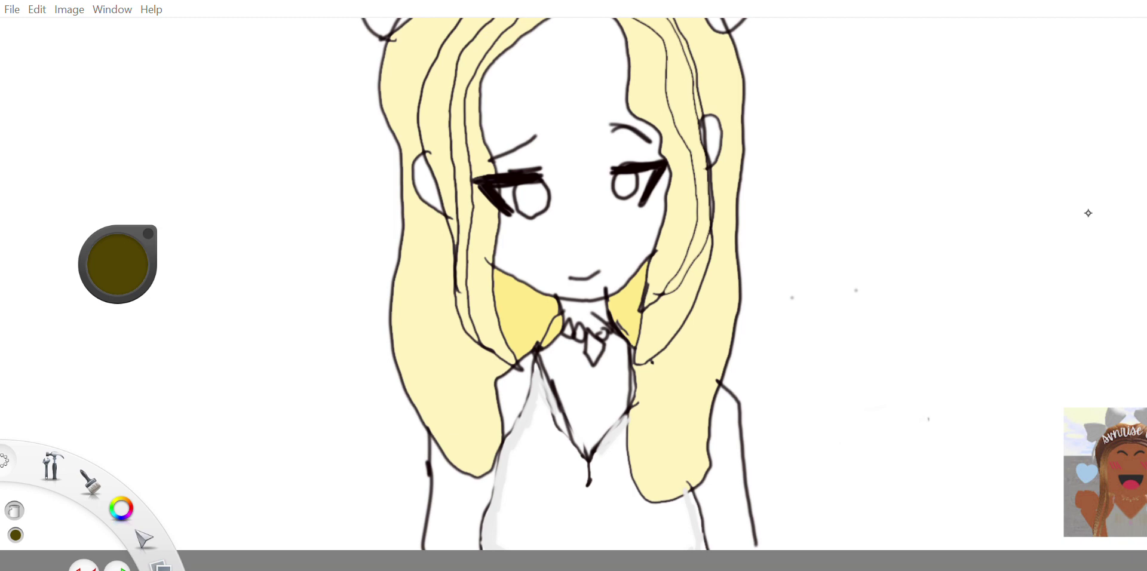
{"action": "left_click", "coordinate": [1100, 222]}
{"action": "left_click", "coordinate": [1143, 189]}
{"action": "left_click", "coordinate": [531, 198]}
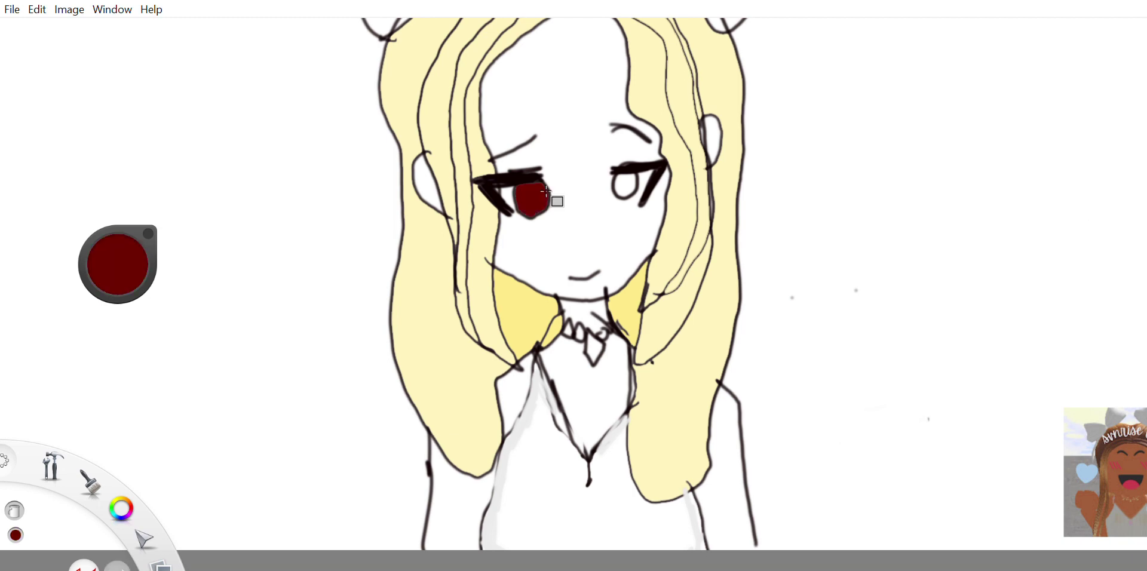
{"action": "left_click", "coordinate": [625, 184]}
Choose a near-black red and brush a dark pupil into each iris
{"action": "key", "text": "v"}
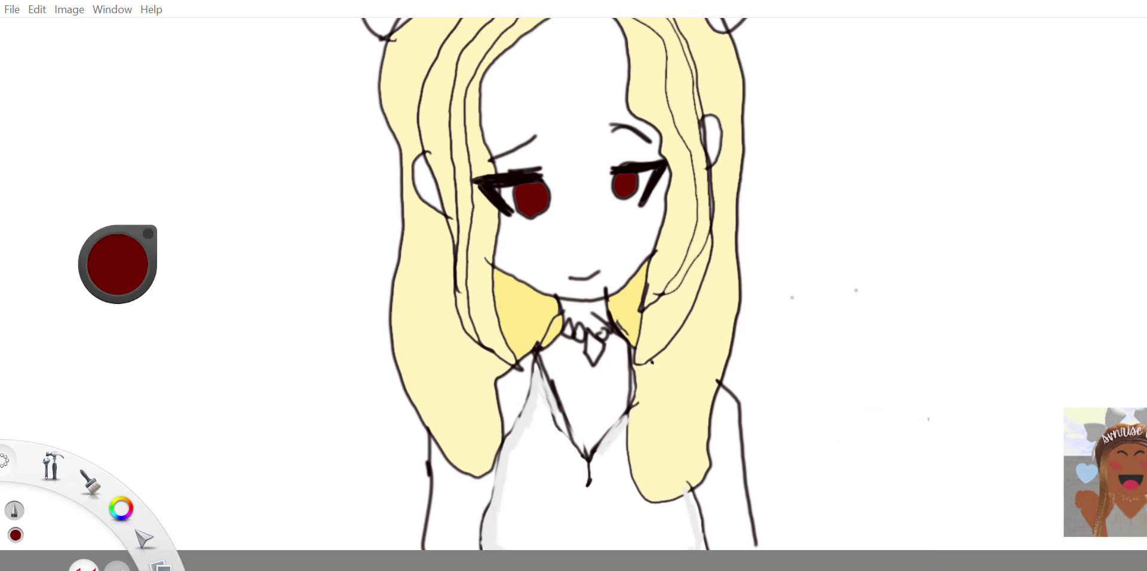
{"action": "left_click", "coordinate": [1088, 243]}
{"action": "left_click_drag", "start_coordinate": [528, 194], "coordinate": [531, 201]}
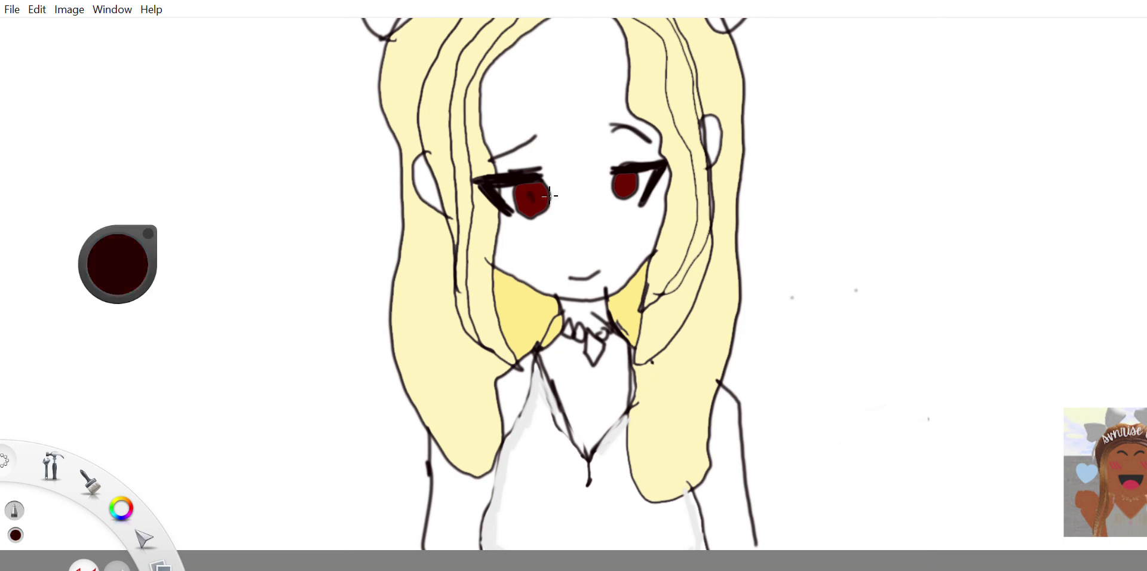
{"action": "left_click_drag", "start_coordinate": [624, 179], "coordinate": [620, 190]}
Paint a white highlight in each iris and shade the outer whites of both eyes with light grey
{"action": "left_click", "coordinate": [1077, 94], "text": "alt"}
{"action": "left_click", "coordinate": [527, 191]}
{"action": "left_click_drag", "start_coordinate": [542, 189], "coordinate": [534, 192]}
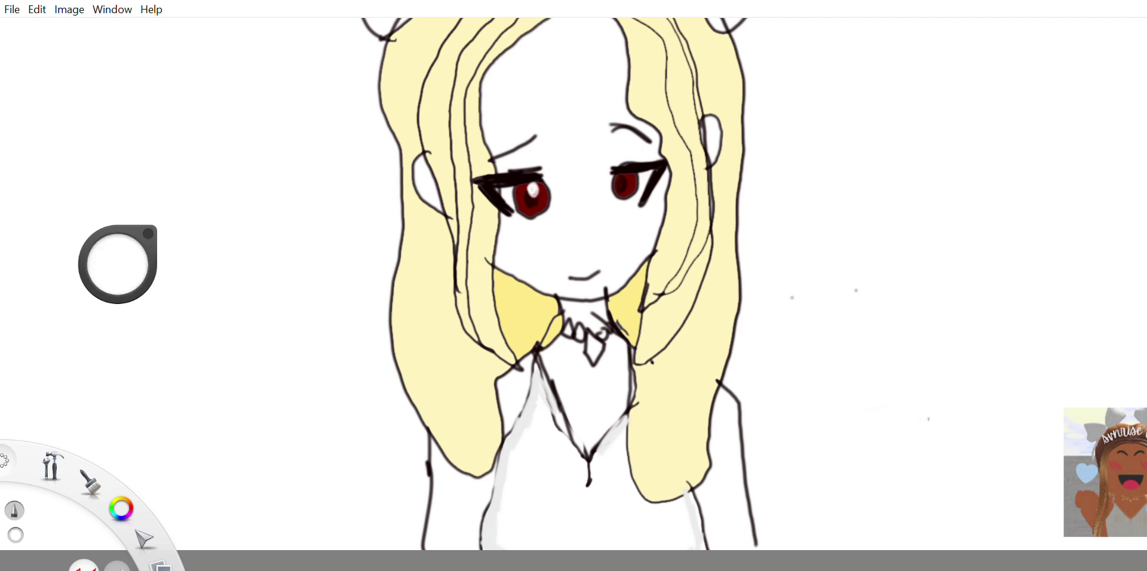
{"action": "left_click_drag", "start_coordinate": [628, 176], "coordinate": [625, 186]}
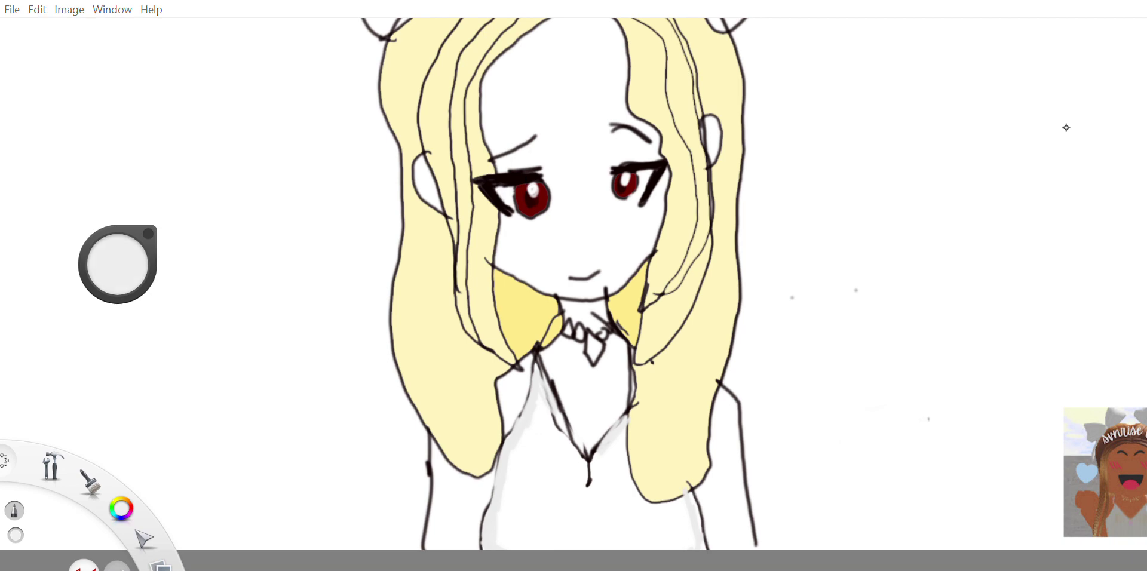
{"action": "left_click_drag", "start_coordinate": [651, 179], "coordinate": [642, 199]}
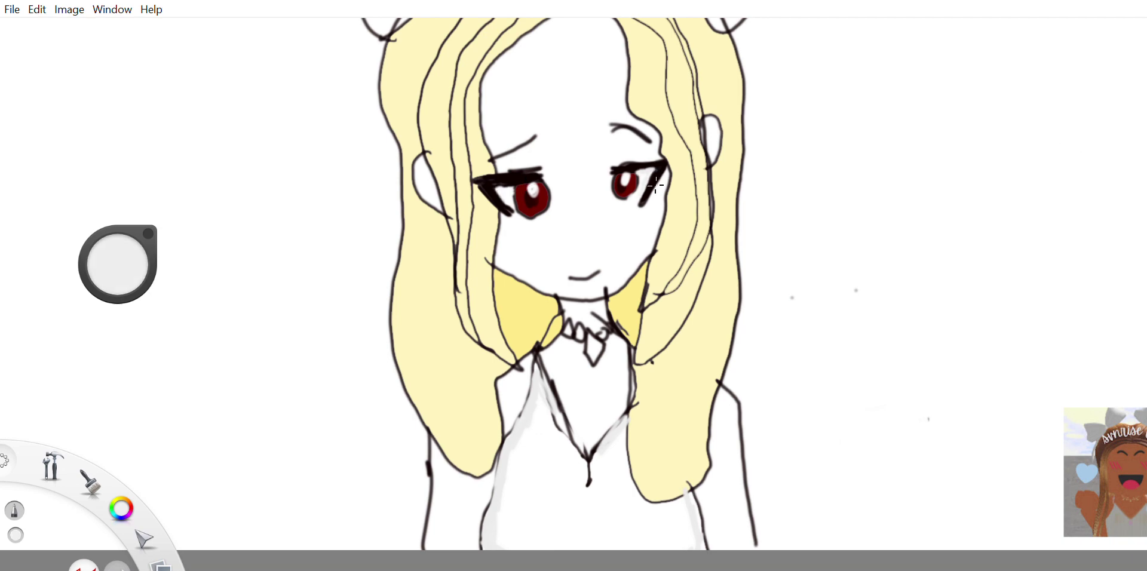
{"action": "mouse_move", "coordinate": [497, 184]}
{"action": "left_mouse_down"}
{"action": "mouse_move", "coordinate": [513, 185]}
{"action": "mouse_move", "coordinate": [503, 201]}
{"action": "left_mouse_up"}
Choose a light pink and paint the lips at the middle of the mouth
{"action": "left_click", "coordinate": [1087, 164]}
{"action": "left_click", "coordinate": [1087, 133]}
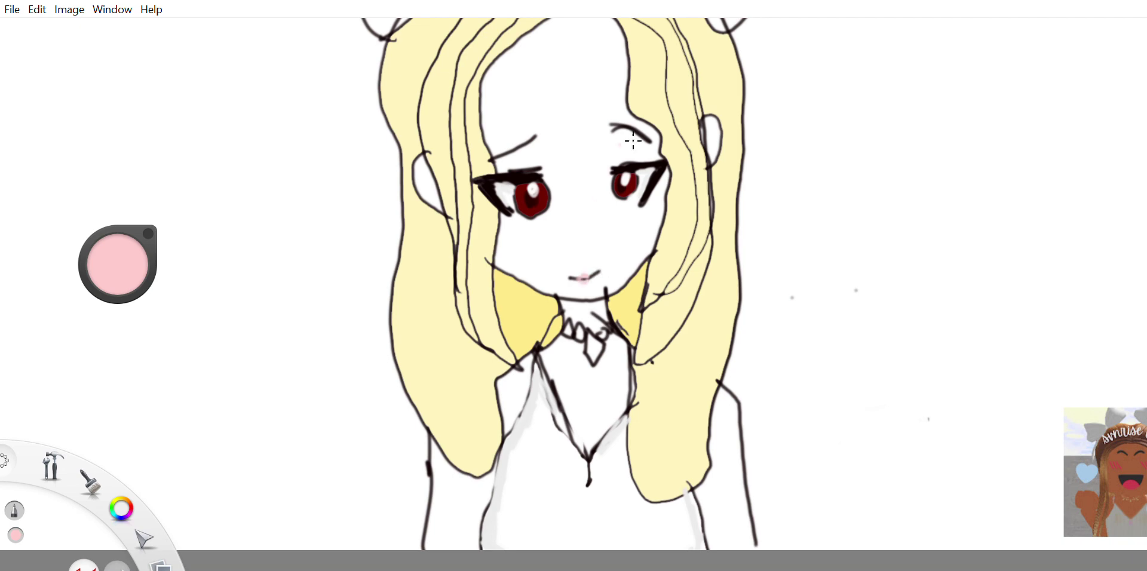
{"action": "scroll", "coordinate": [652, 247], "scroll_direction": "down", "scroll_amount": 2}
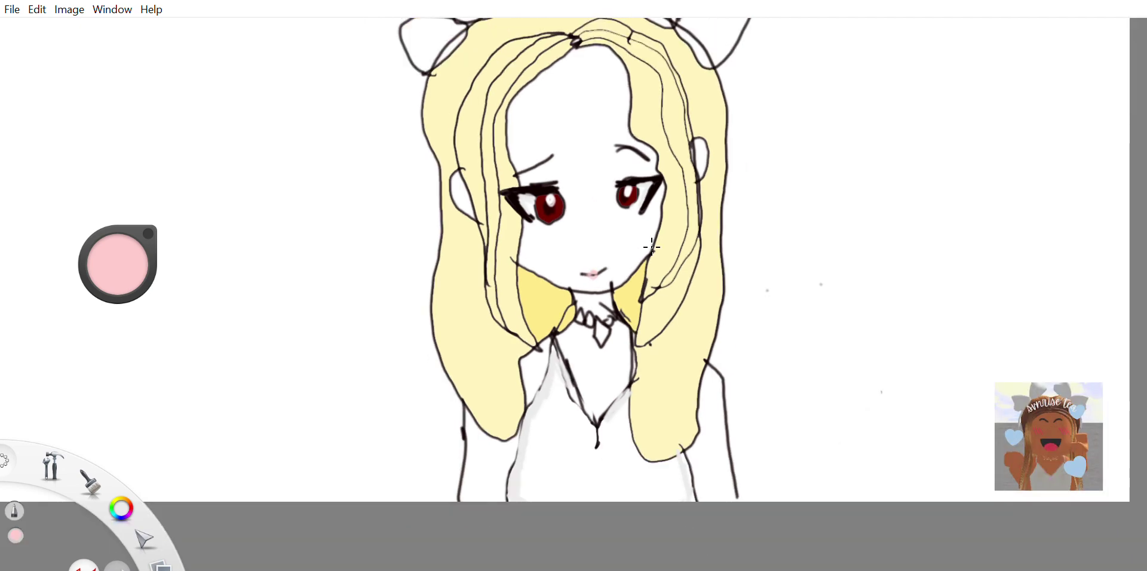
{"action": "mouse_move", "coordinate": [540, 239]}
{"action": "left_mouse_down"}
{"action": "mouse_move", "coordinate": [544, 252]}
{"action": "mouse_move", "coordinate": [557, 245]}
{"action": "left_mouse_up"}
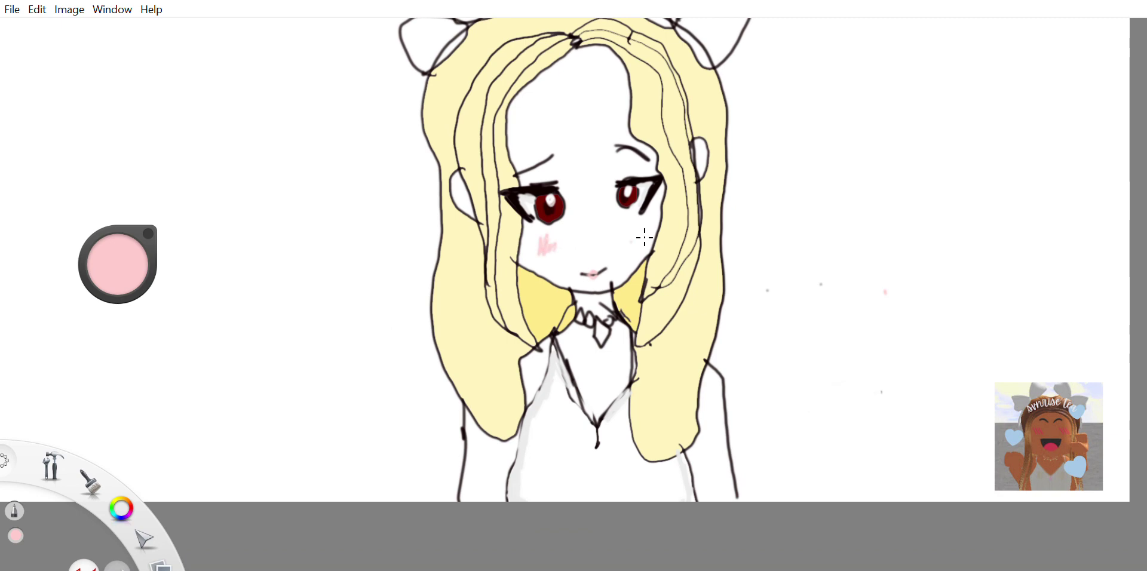
{"action": "key", "text": "ctrl+z"}
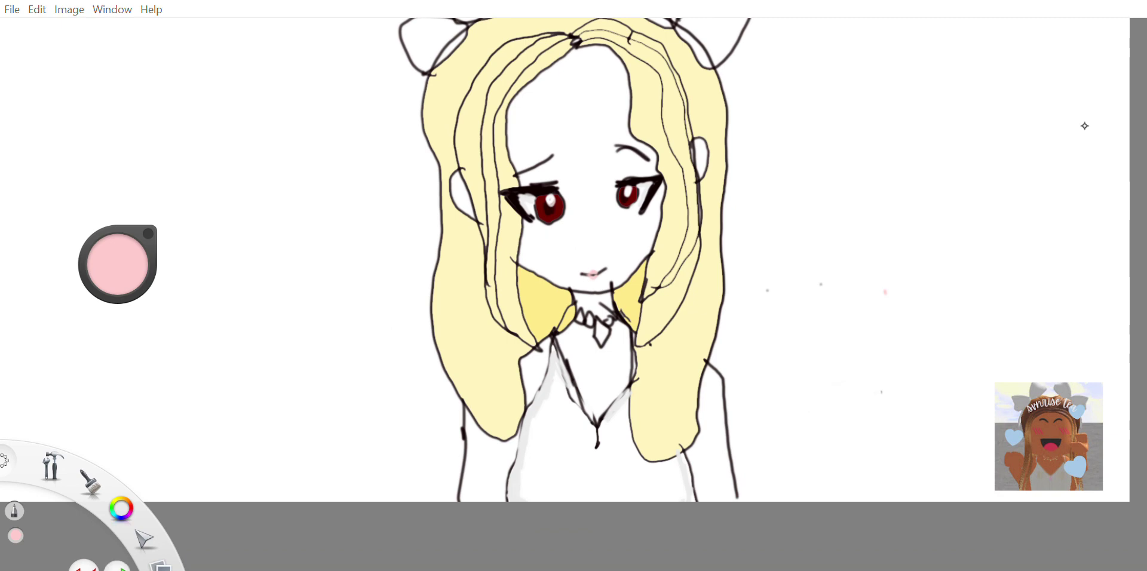
{"action": "left_click", "coordinate": [1078, 120], "text": "alt"}
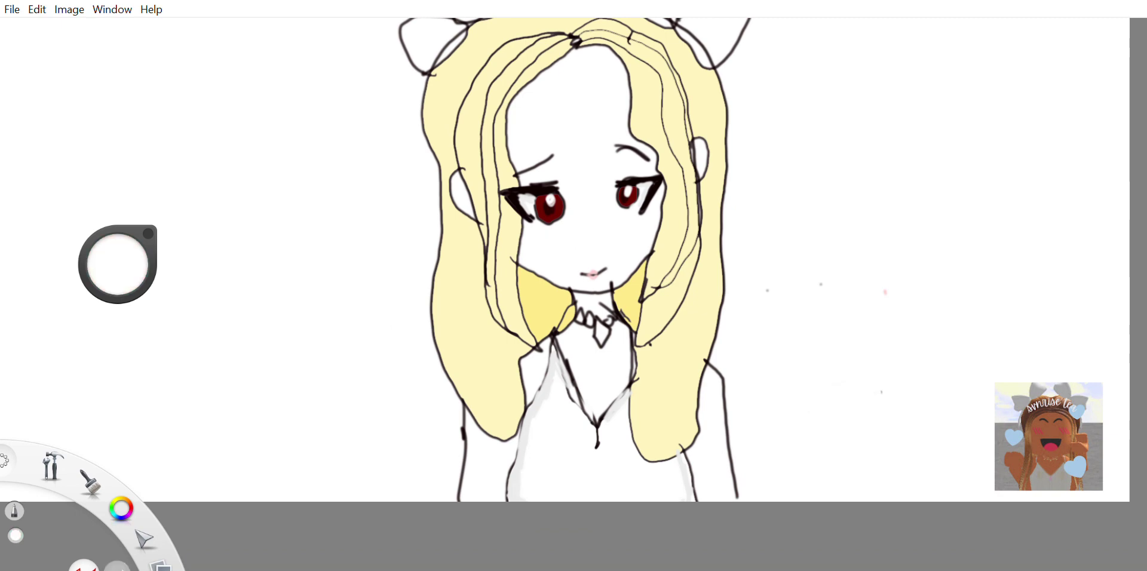
{"action": "left_click", "coordinate": [1092, 137]}
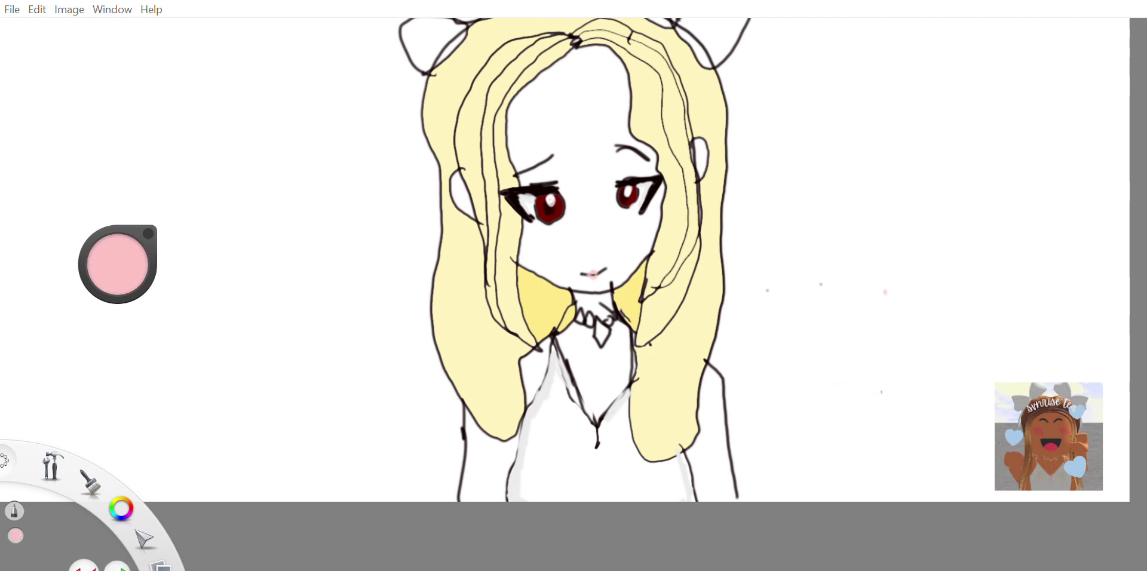
{"action": "left_click", "coordinate": [1087, 136]}
{"action": "mouse_move", "coordinate": [542, 240]}
{"action": "left_mouse_down"}
{"action": "mouse_move", "coordinate": [537, 255]}
{"action": "mouse_move", "coordinate": [554, 242]}
{"action": "mouse_move", "coordinate": [647, 232]}
{"action": "left_mouse_up"}
{"action": "left_click", "coordinate": [32, 220]}
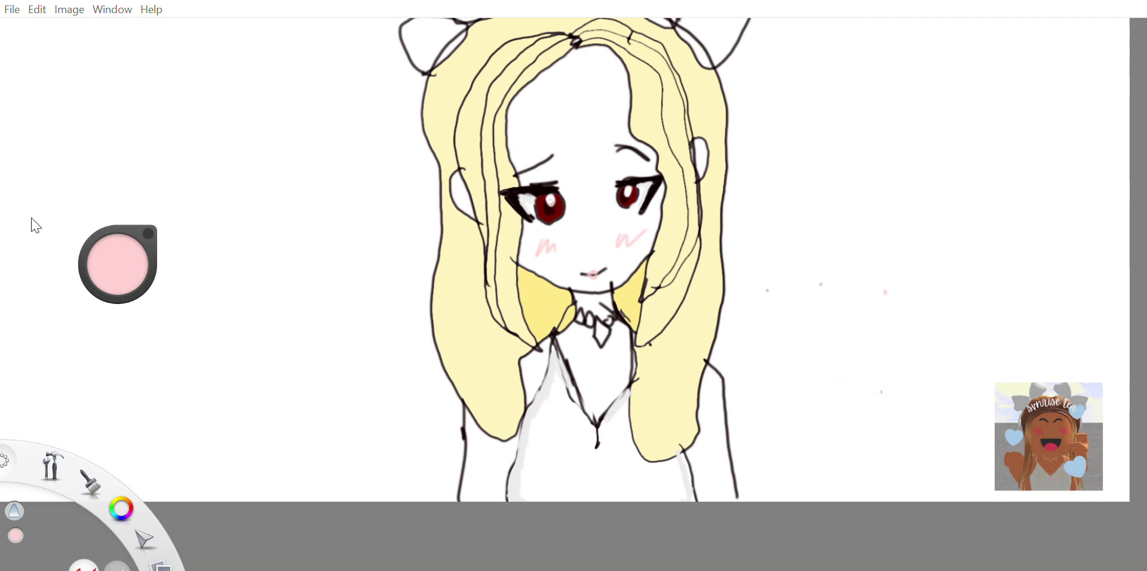
{"action": "mouse_move", "coordinate": [554, 231]}
{"action": "left_mouse_down"}
{"action": "mouse_move", "coordinate": [546, 249]}
{"action": "mouse_move", "coordinate": [568, 244]}
{"action": "mouse_move", "coordinate": [558, 239]}
{"action": "mouse_move", "coordinate": [647, 245]}
{"action": "mouse_move", "coordinate": [643, 234]}
{"action": "left_mouse_up"}
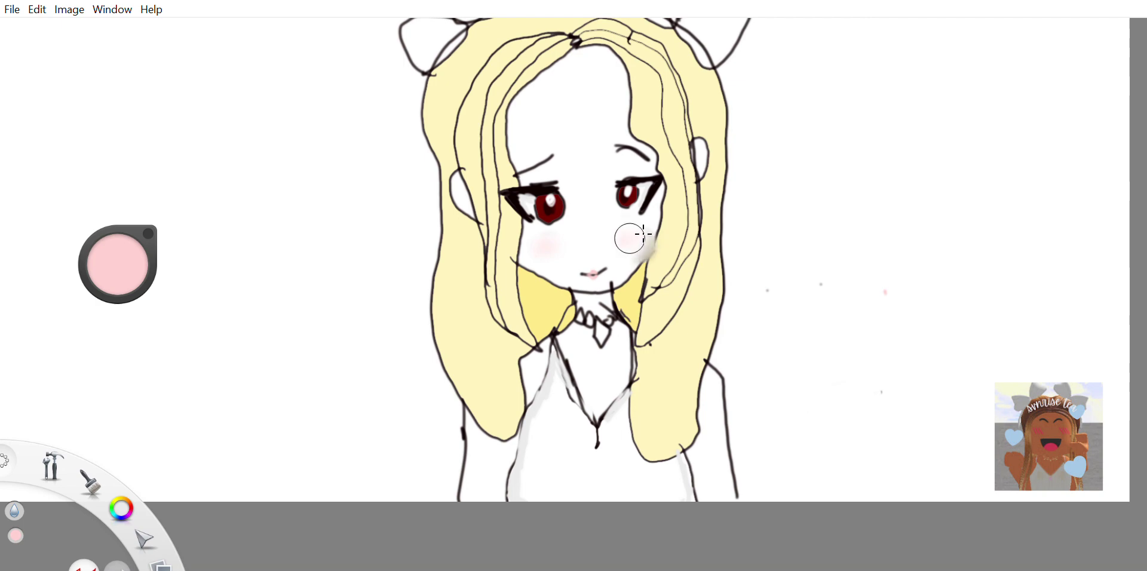
{"action": "key", "text": "ctrl+z"}
{"action": "key", "text": "ctrl+z"}
{"action": "key", "text": "ctrl+z"}
{"action": "key", "text": "ctrl+z"}
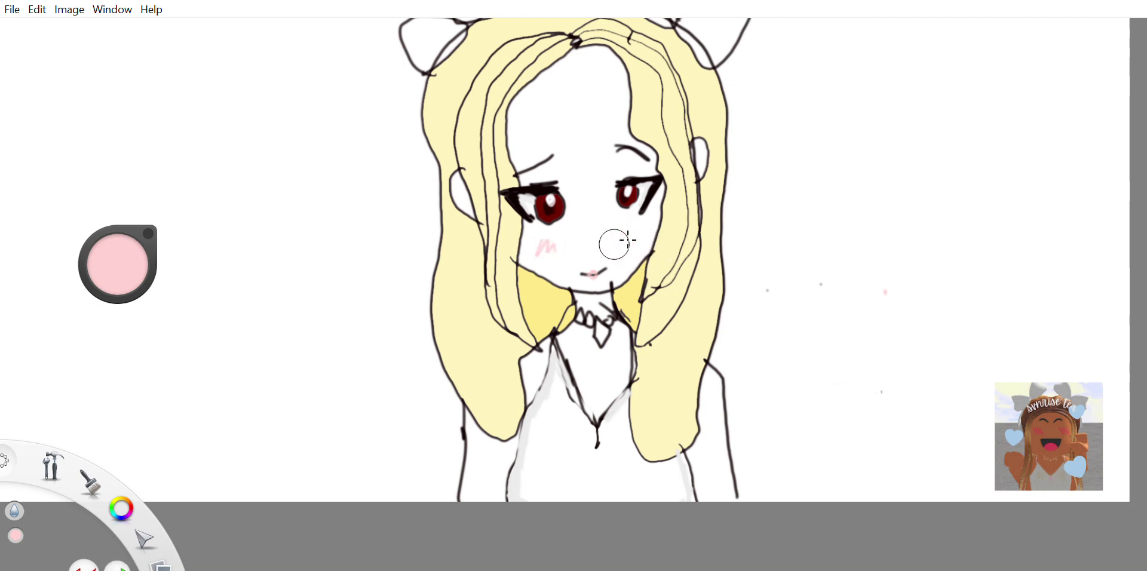
{"action": "key", "text": "ctrl+z"}
Choose a light peach skin tone and flood-fill the face and the chest opening with it
{"action": "left_click", "coordinate": [1049, 178]}
{"action": "left_click", "coordinate": [1111, 64]}
{"action": "left_click", "coordinate": [1084, 104]}
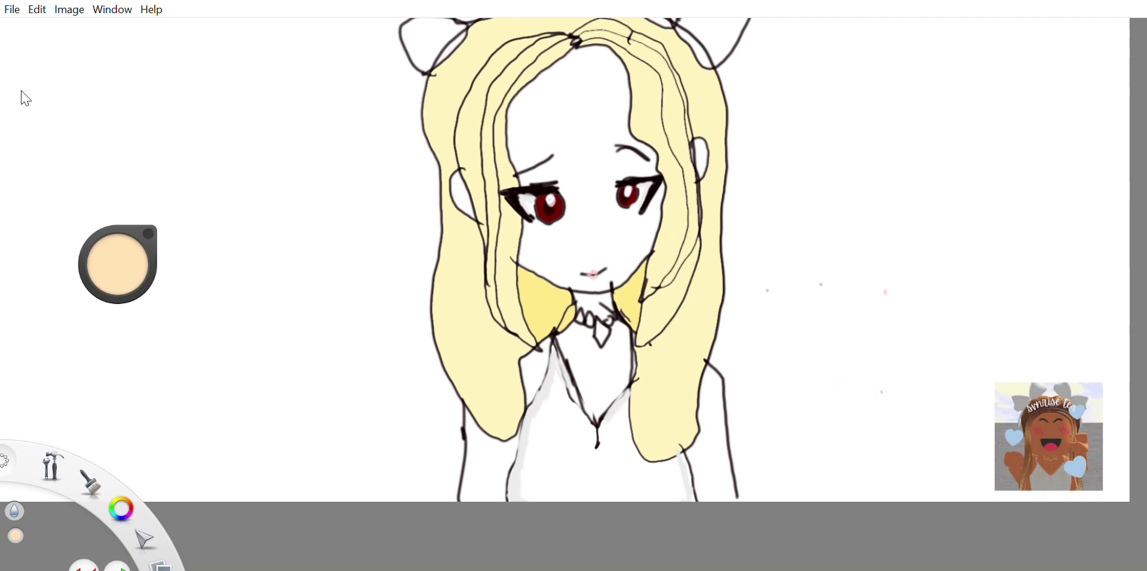
{"action": "key", "text": "e"}
{"action": "left_click", "coordinate": [581, 155]}
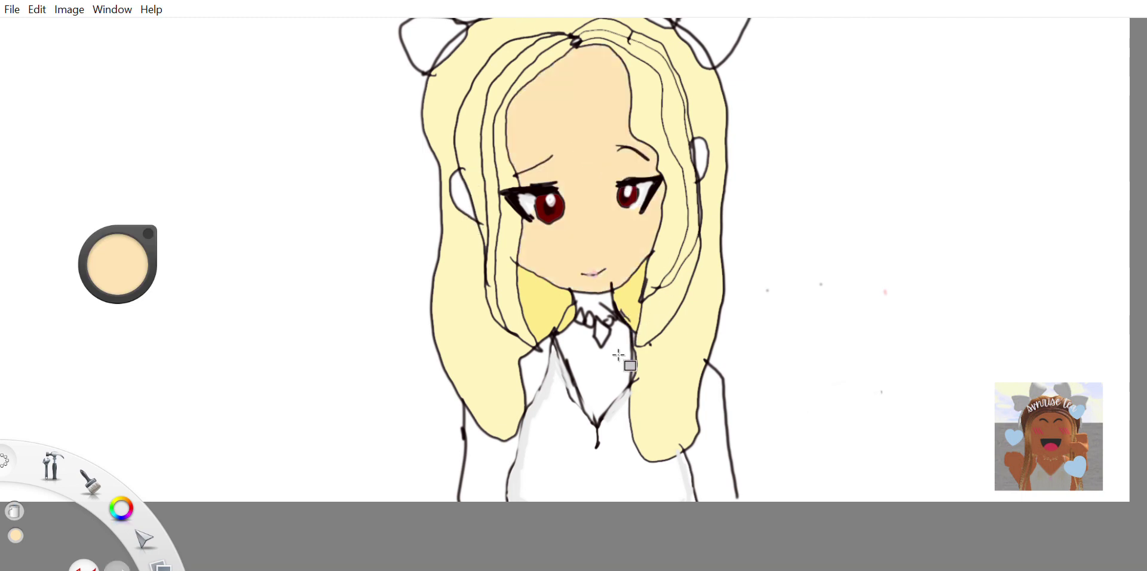
{"action": "left_click", "coordinate": [611, 374]}
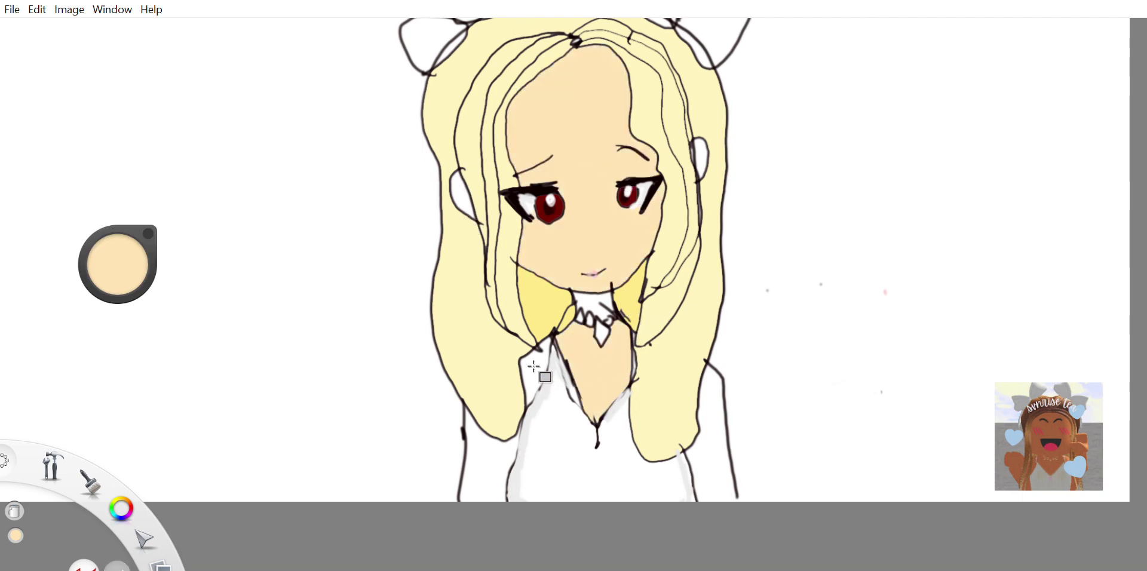
Flood-fill the arm and shoulder on the left of the drawing and the neck with the peach skin tone
{"action": "left_click", "coordinate": [725, 417]}
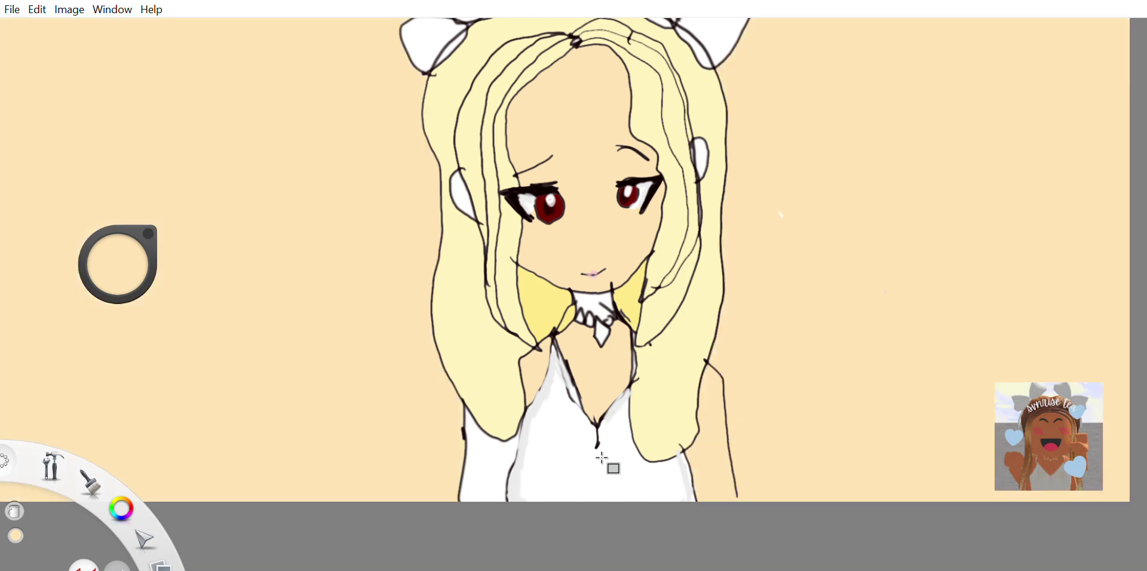
{"action": "key", "text": "ctrl+z"}
{"action": "left_click", "coordinate": [495, 483]}
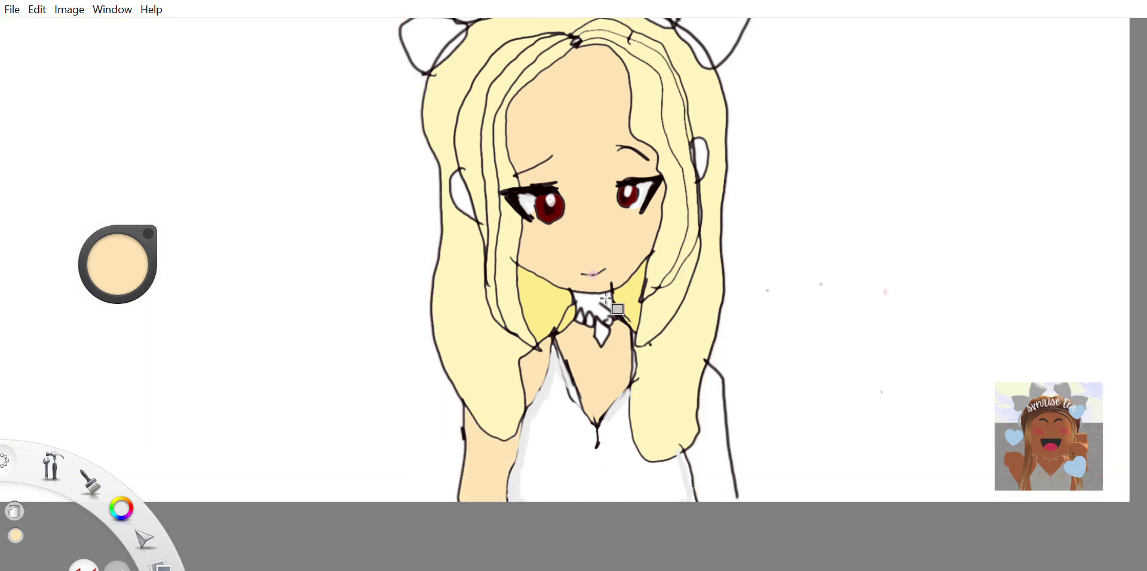
{"action": "left_click", "coordinate": [503, 37]}
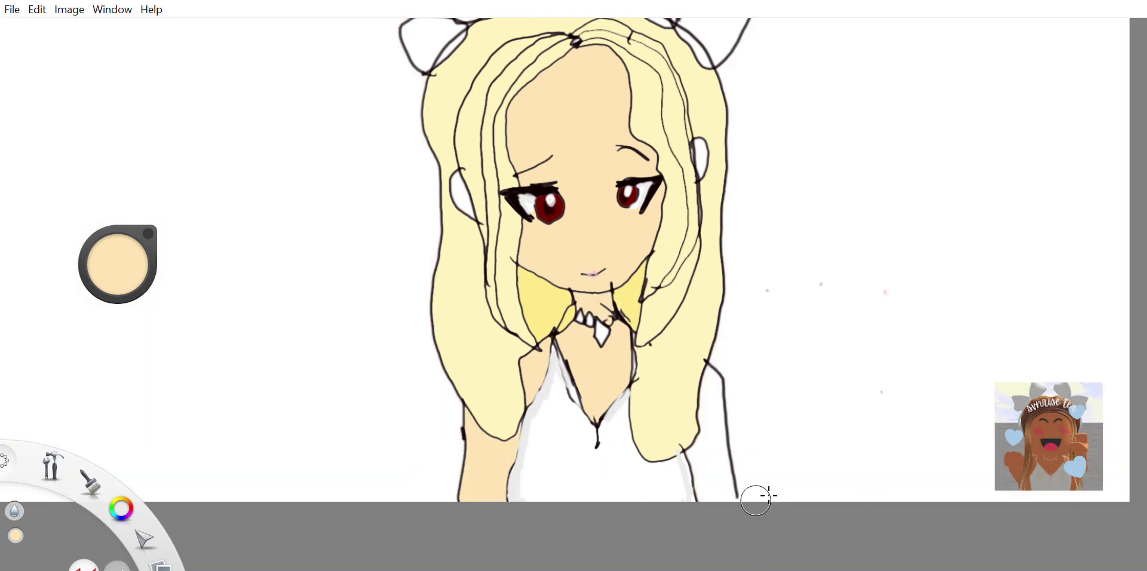
Extend the black outline of the arm on the right down to the canvas edge to close its gap
{"action": "left_click_drag", "start_coordinate": [739, 498], "coordinate": [747, 491]}
{"action": "key", "text": "ctrl+z"}
{"action": "mouse_move", "coordinate": [731, 500]}
{"action": "left_mouse_down"}
{"action": "mouse_move", "coordinate": [729, 483]}
{"action": "mouse_move", "coordinate": [742, 504]}
{"action": "left_mouse_up"}
{"action": "left_click", "coordinate": [1052, 346]}
{"action": "left_click", "coordinate": [769, 437]}
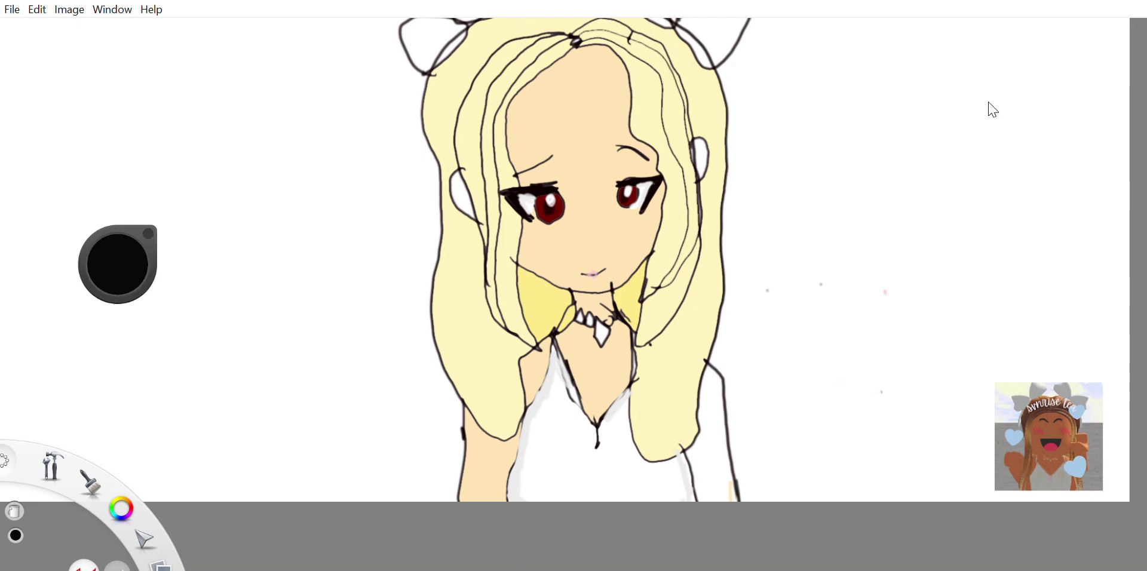
Sample the peach skin tone from the face and flood-fill the remaining arm and both ears with it
{"action": "key", "text": "alt+Tab"}
{"action": "left_click", "coordinate": [590, 166], "text": "alt"}
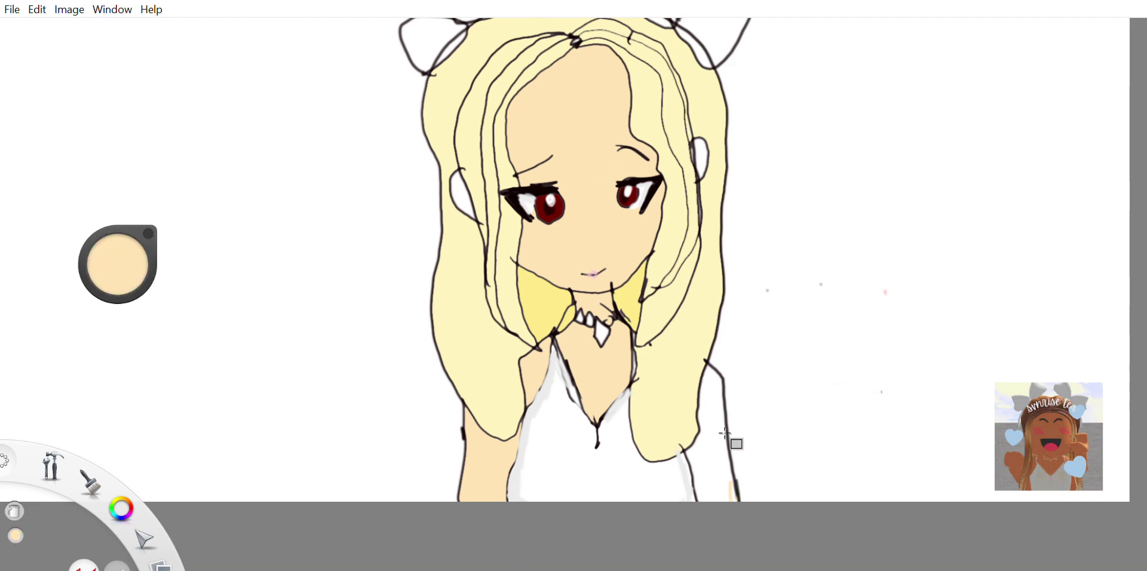
{"action": "left_click", "coordinate": [726, 441]}
{"action": "left_click", "coordinate": [703, 156]}
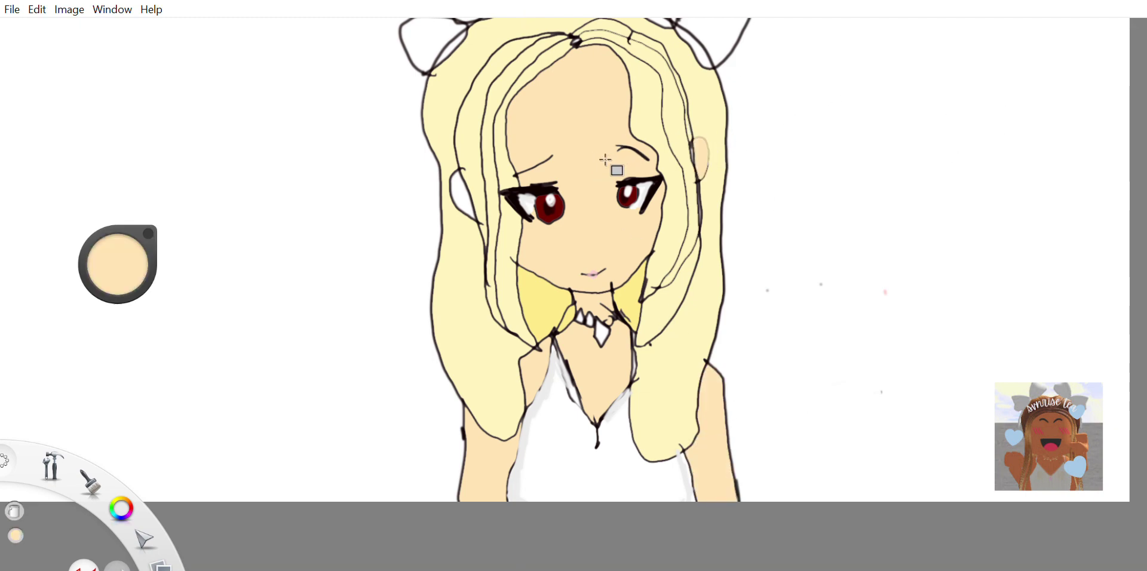
{"action": "left_click", "coordinate": [466, 193]}
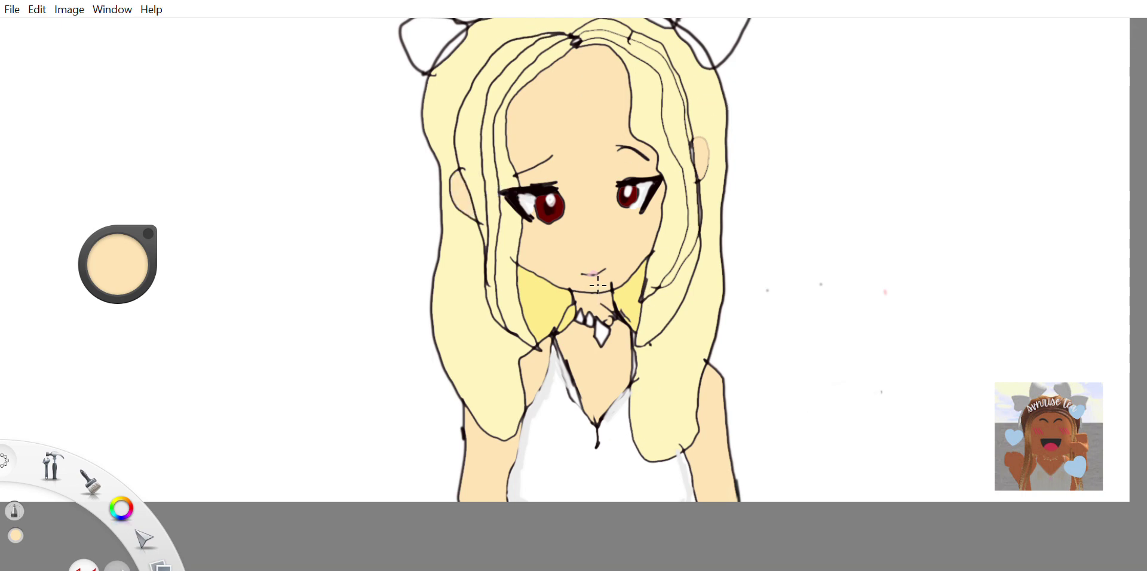
Choose a pale pink and paint a blush patch on each cheek
{"action": "left_click", "coordinate": [1068, 29], "text": "alt"}
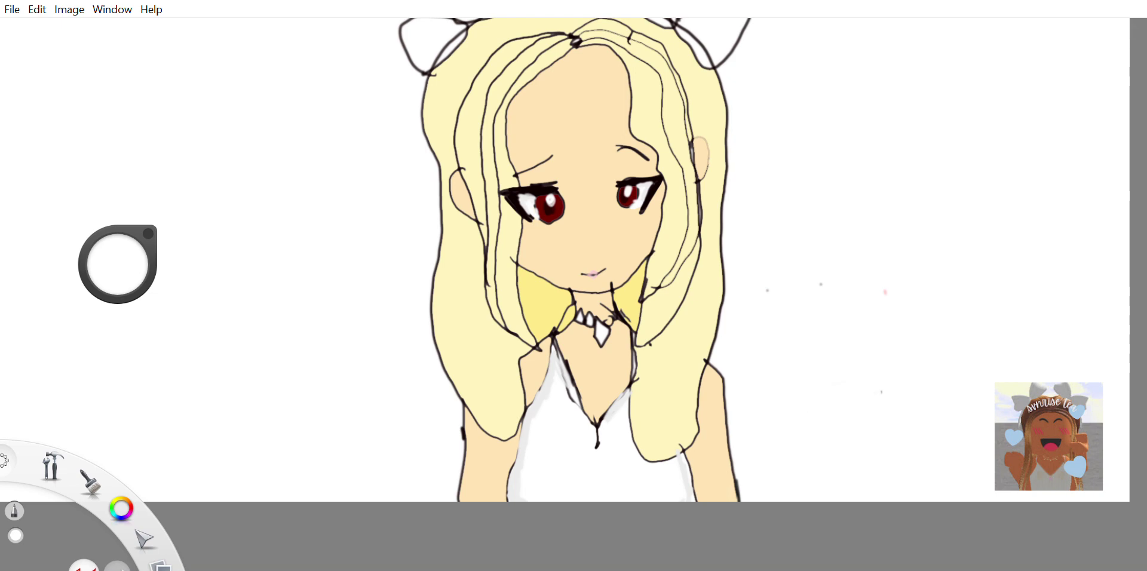
{"action": "left_click", "coordinate": [1092, 123]}
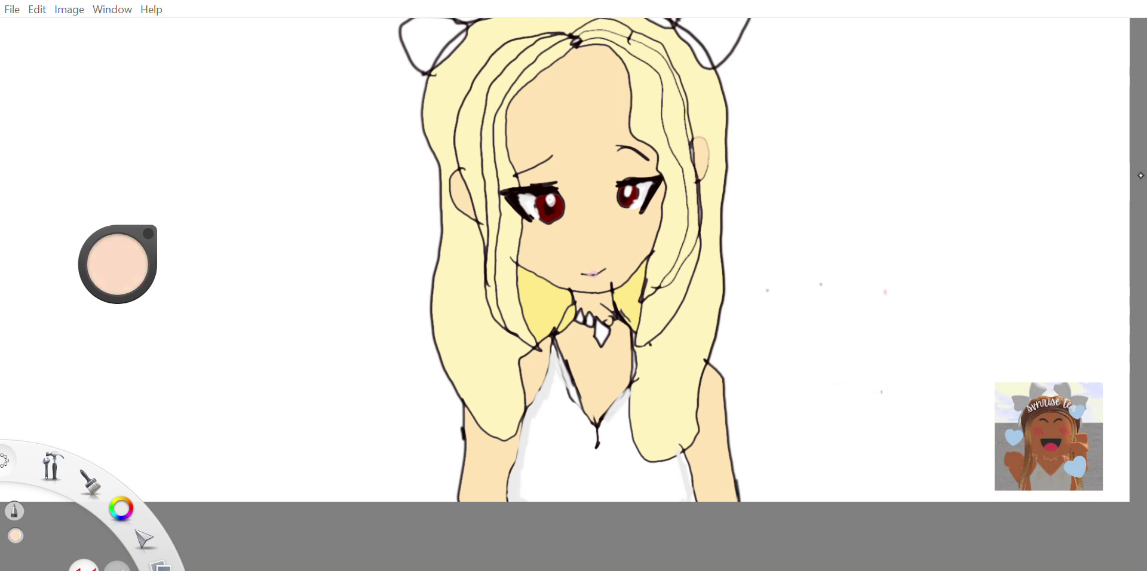
{"action": "left_click", "coordinate": [1141, 175]}
{"action": "key", "text": "ctrl+z"}
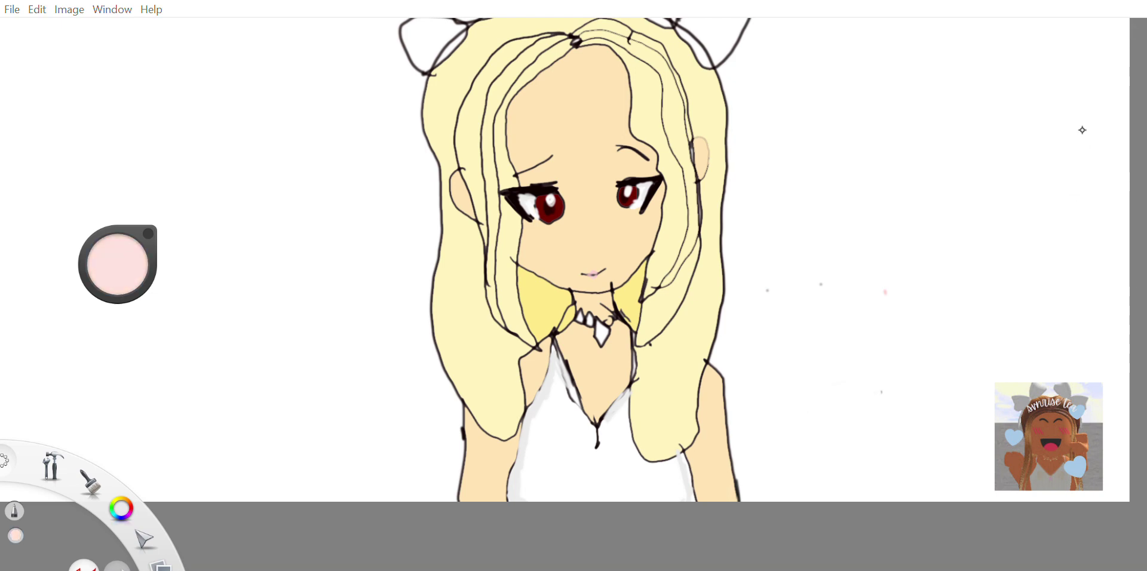
{"action": "left_click", "coordinate": [548, 243]}
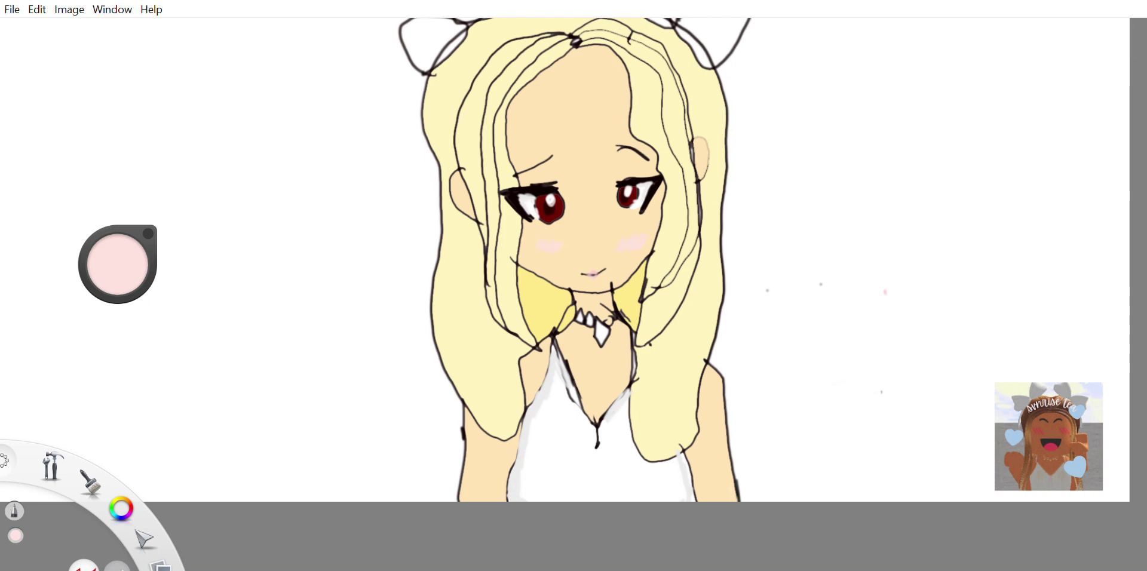
Undo the cheek patches and repaint the pale pink blush as softer, rounder spots on both cheeks
{"action": "key", "text": "ctrl+z"}
{"action": "left_click_drag", "start_coordinate": [558, 263], "coordinate": [566, 254]}
{"action": "key", "text": "ctrl+z"}
{"action": "left_click_drag", "start_coordinate": [564, 232], "coordinate": [541, 233]}
{"action": "left_click", "coordinate": [39, 139]}
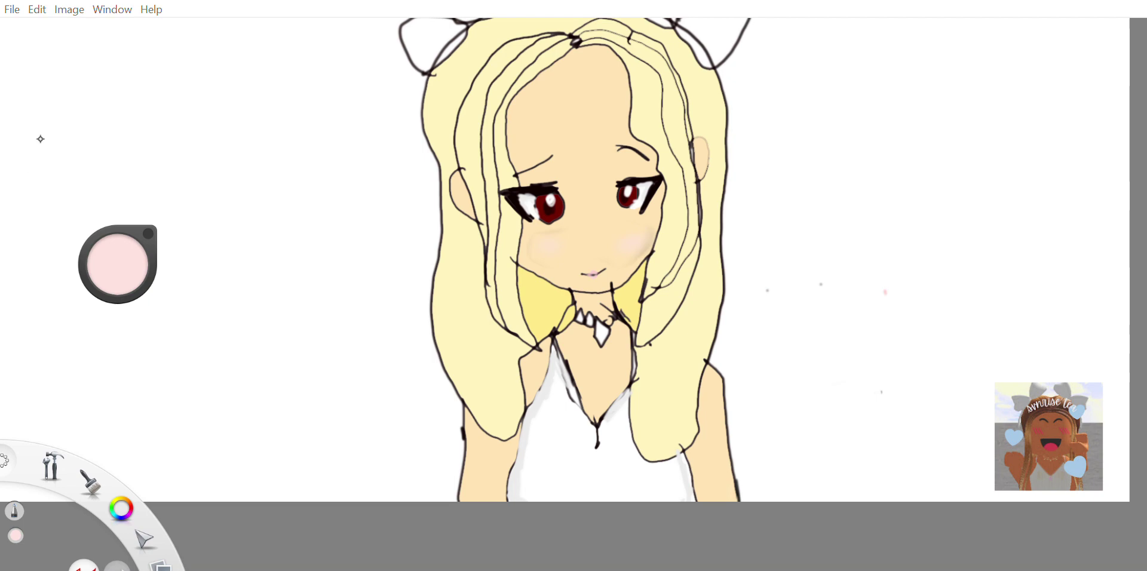
Paint the necklace pendant pale blue and the rest of the choker white
{"action": "left_click", "coordinate": [1074, 128], "text": "alt"}
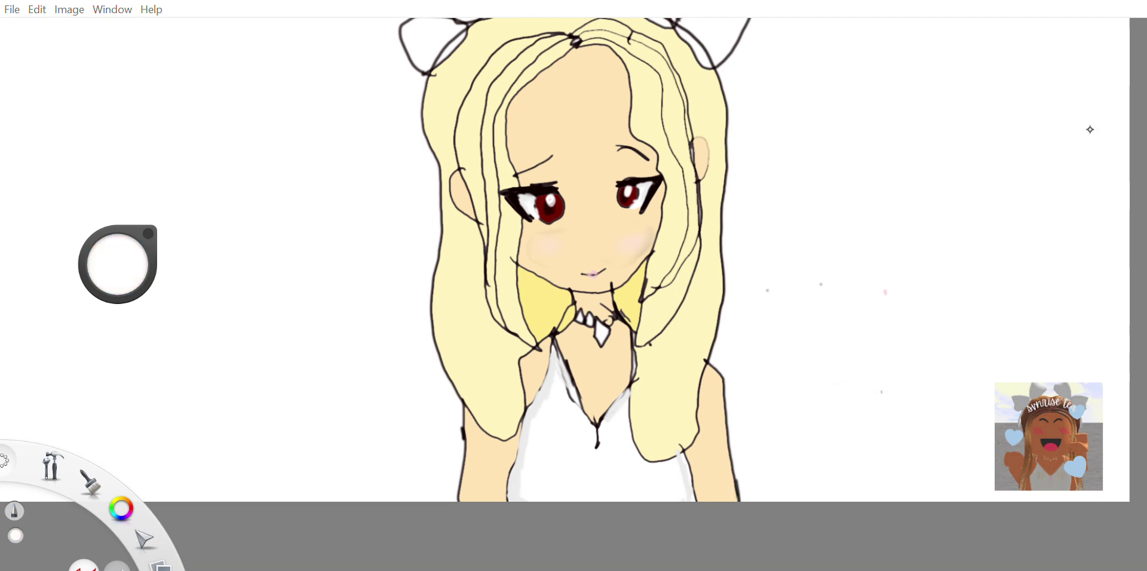
{"action": "left_click", "coordinate": [605, 330], "text": "alt"}
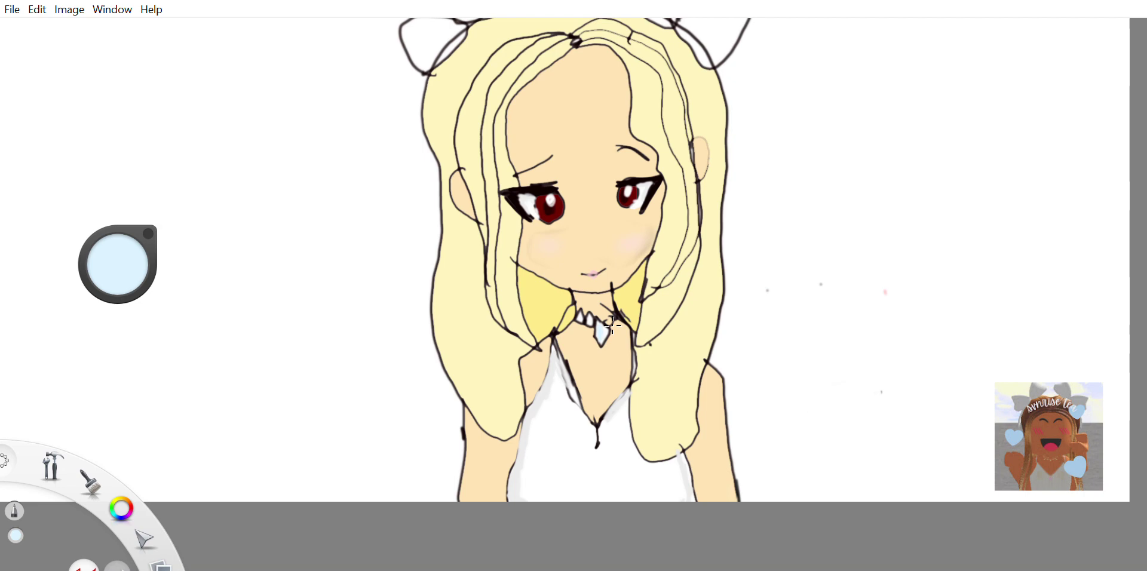
{"action": "left_click", "coordinate": [1078, 105], "text": "alt"}
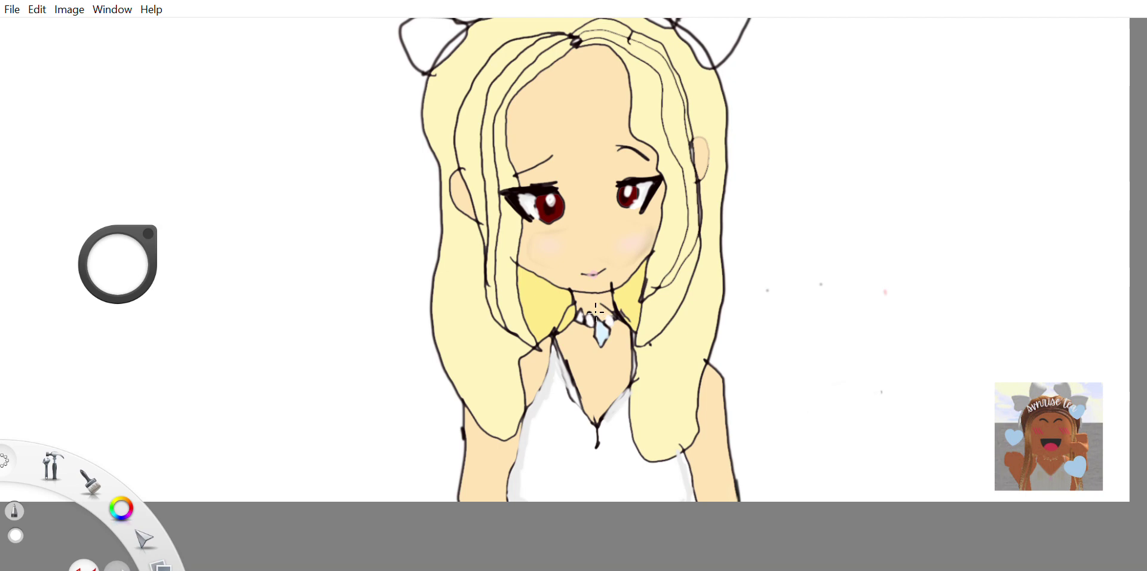
{"action": "left_click_drag", "start_coordinate": [587, 320], "coordinate": [581, 316]}
Paint the loops of both hair bows solid white, covering the hair colour and lines that show through them
{"action": "scroll", "coordinate": [574, 260], "scroll_direction": "down", "scroll_amount": 3}
{"action": "scroll", "coordinate": [574, 260], "scroll_direction": "up", "scroll_amount": 3}
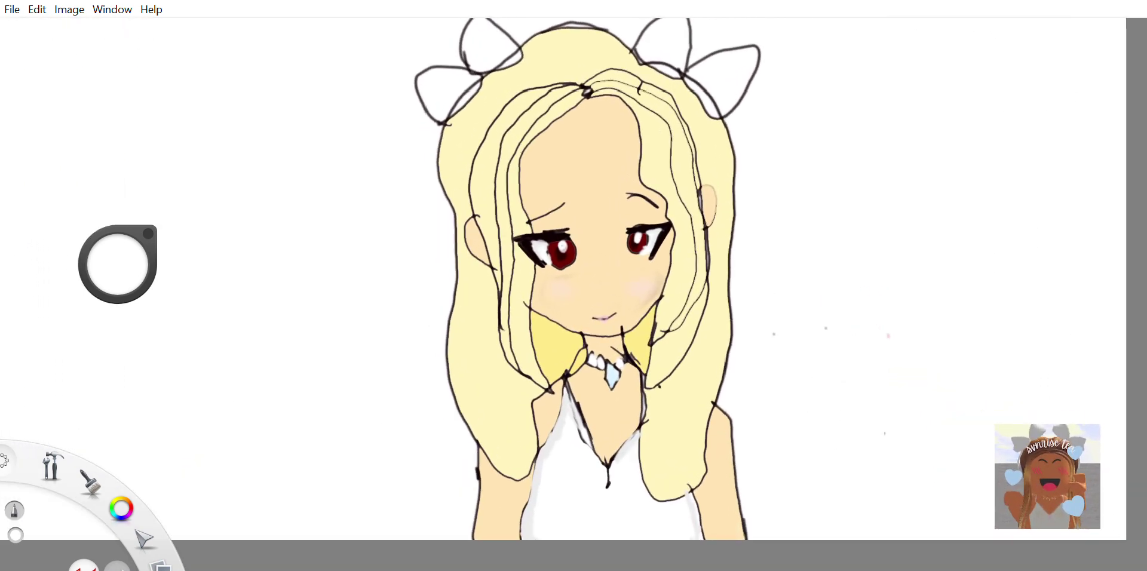
{"action": "scroll", "coordinate": [612, 338], "scroll_direction": "up", "scroll_amount": 1}
{"action": "key", "text": "g"}
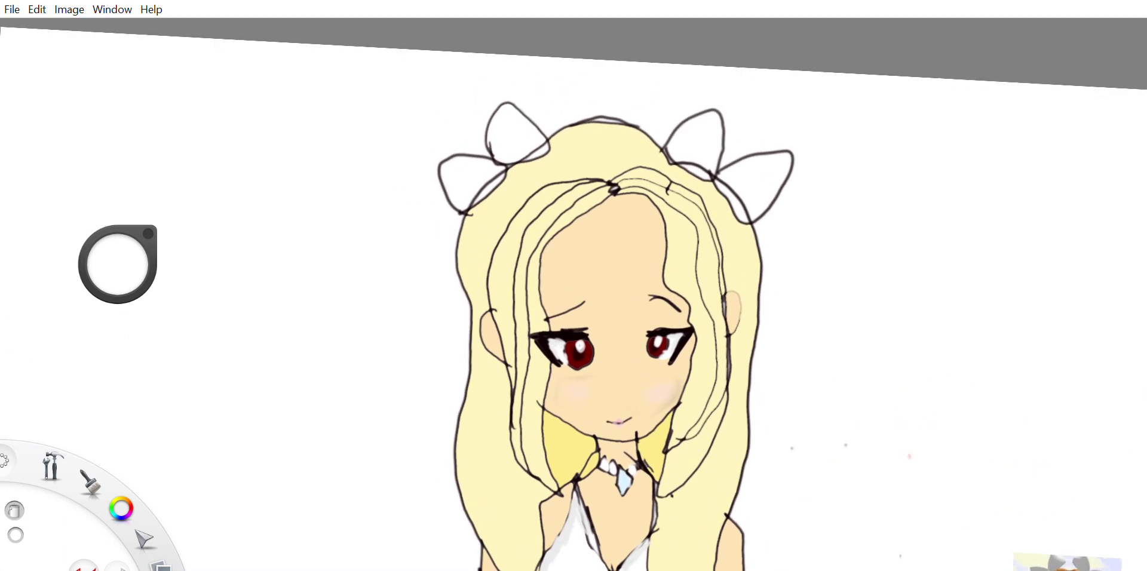
{"action": "left_click", "coordinate": [697, 139]}
{"action": "left_click", "coordinate": [756, 181]}
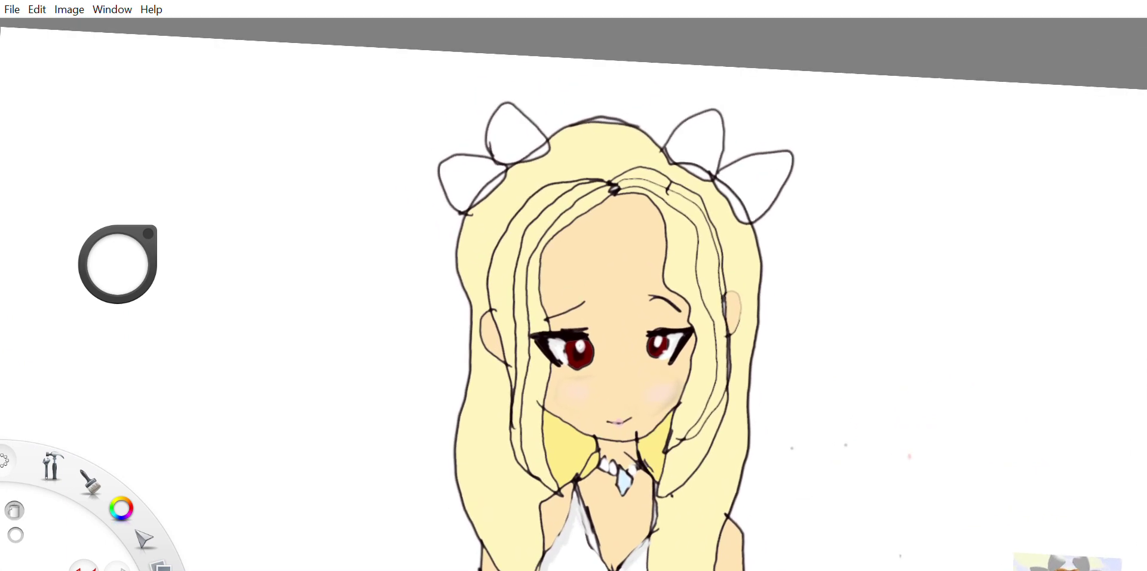
{"action": "key", "text": "b"}
{"action": "left_click_drag", "start_coordinate": [484, 194], "coordinate": [497, 188]}
{"action": "left_click_drag", "start_coordinate": [523, 159], "coordinate": [554, 142]}
{"action": "left_click_drag", "start_coordinate": [680, 164], "coordinate": [753, 191]}
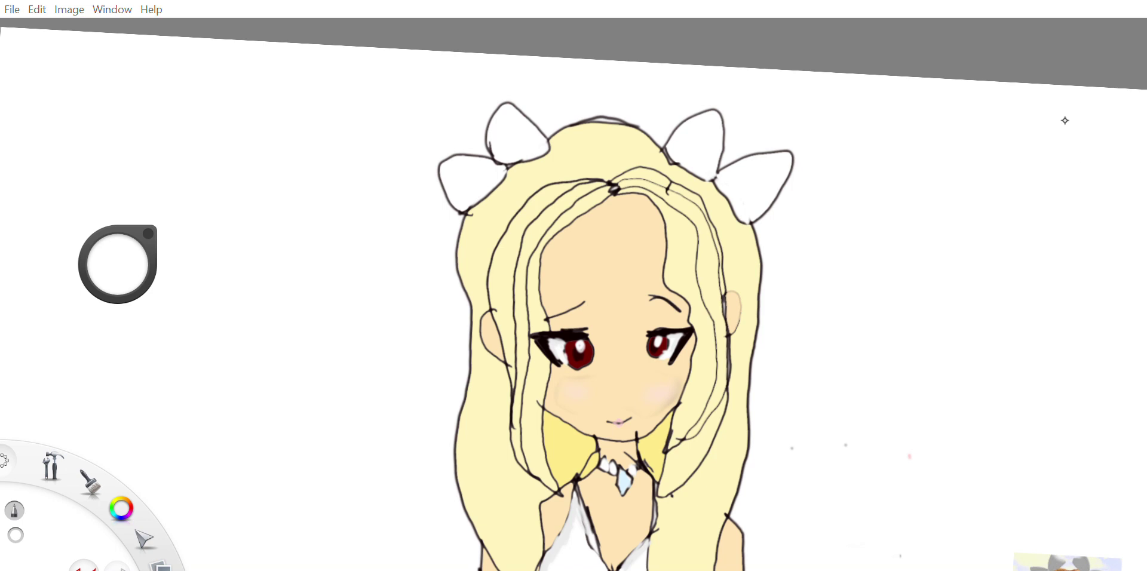
Choose a light grey and shade the edges and centre folds of both hair bows
{"action": "left_click_drag", "start_coordinate": [117, 264], "coordinate": [118, 278]}
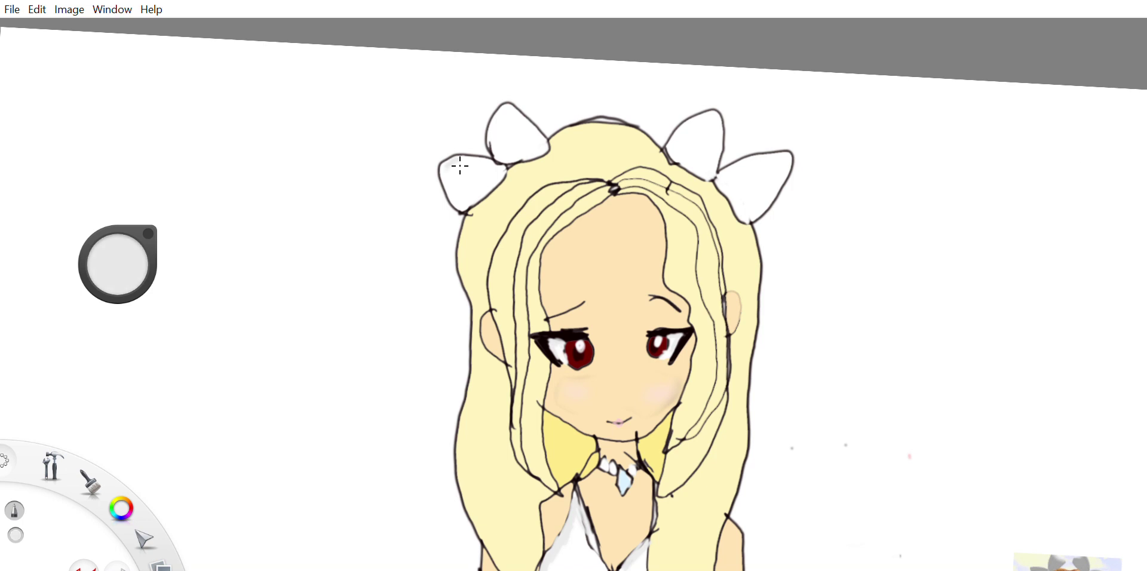
{"action": "mouse_move", "coordinate": [448, 173]}
{"action": "left_mouse_down"}
{"action": "mouse_move", "coordinate": [447, 191]}
{"action": "mouse_move", "coordinate": [485, 158]}
{"action": "left_mouse_up"}
{"action": "mouse_move", "coordinate": [466, 206]}
{"action": "left_mouse_down"}
{"action": "mouse_move", "coordinate": [491, 188]}
{"action": "mouse_move", "coordinate": [475, 173]}
{"action": "mouse_move", "coordinate": [484, 177]}
{"action": "left_mouse_up"}
{"action": "mouse_move", "coordinate": [492, 142]}
{"action": "left_mouse_down"}
{"action": "mouse_move", "coordinate": [507, 106]}
{"action": "mouse_move", "coordinate": [535, 138]}
{"action": "mouse_move", "coordinate": [516, 162]}
{"action": "left_mouse_up"}
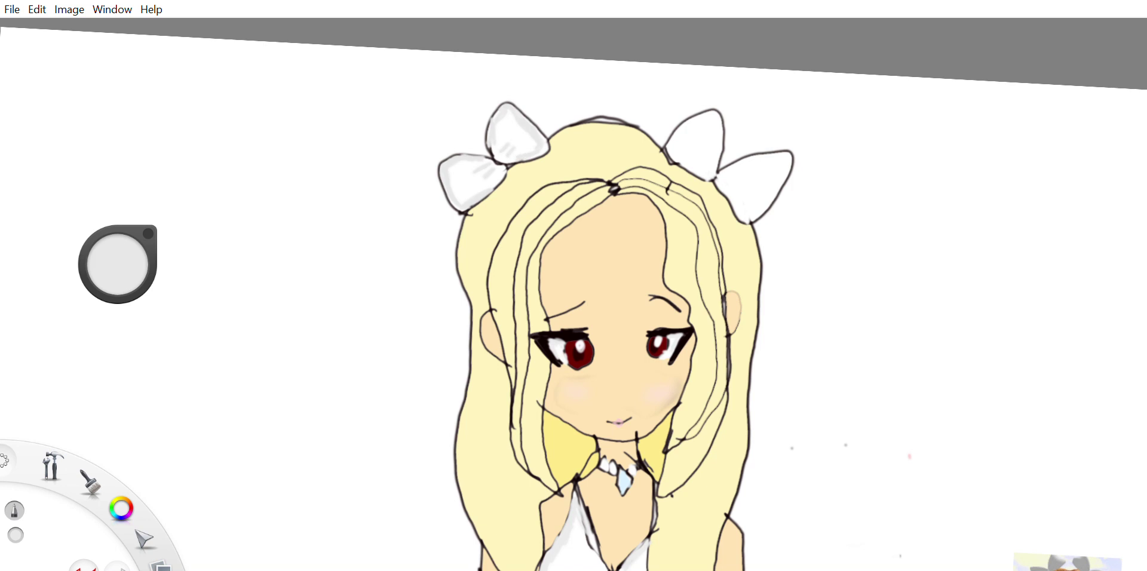
{"action": "mouse_move", "coordinate": [674, 150]}
{"action": "left_mouse_down"}
{"action": "mouse_move", "coordinate": [700, 120]}
{"action": "mouse_move", "coordinate": [716, 128]}
{"action": "mouse_move", "coordinate": [715, 153]}
{"action": "mouse_move", "coordinate": [698, 172]}
{"action": "mouse_move", "coordinate": [682, 163]}
{"action": "mouse_move", "coordinate": [690, 170]}
{"action": "mouse_move", "coordinate": [772, 154]}
{"action": "mouse_move", "coordinate": [779, 179]}
{"action": "mouse_move", "coordinate": [750, 217]}
{"action": "mouse_move", "coordinate": [737, 211]}
{"action": "mouse_move", "coordinate": [741, 184]}
{"action": "left_mouse_up"}
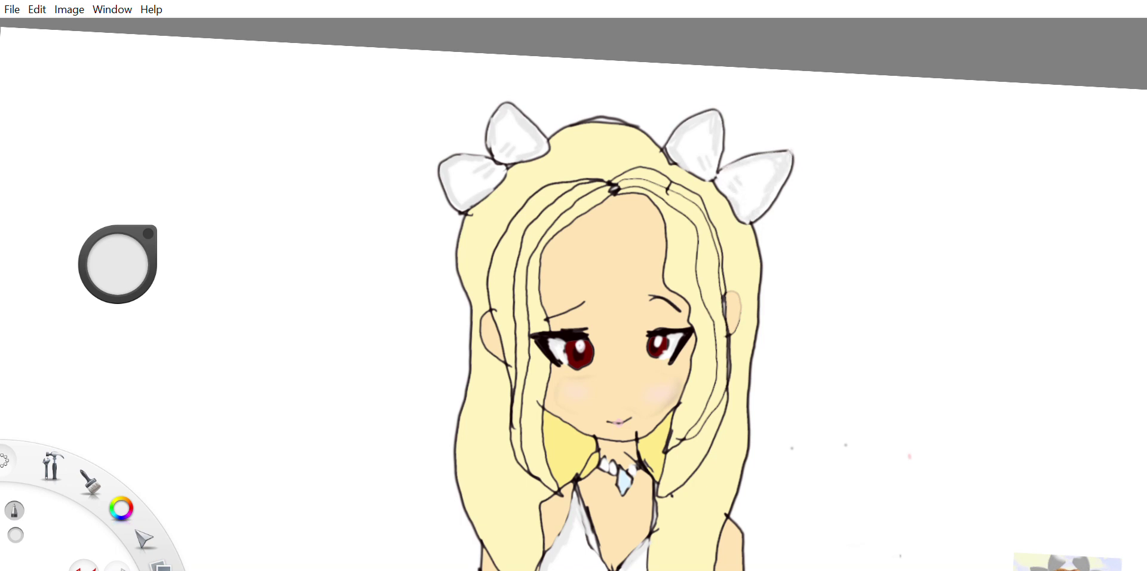
Choose a light blue and a splatter brush for the background
{"action": "left_click", "coordinate": [1103, 130]}
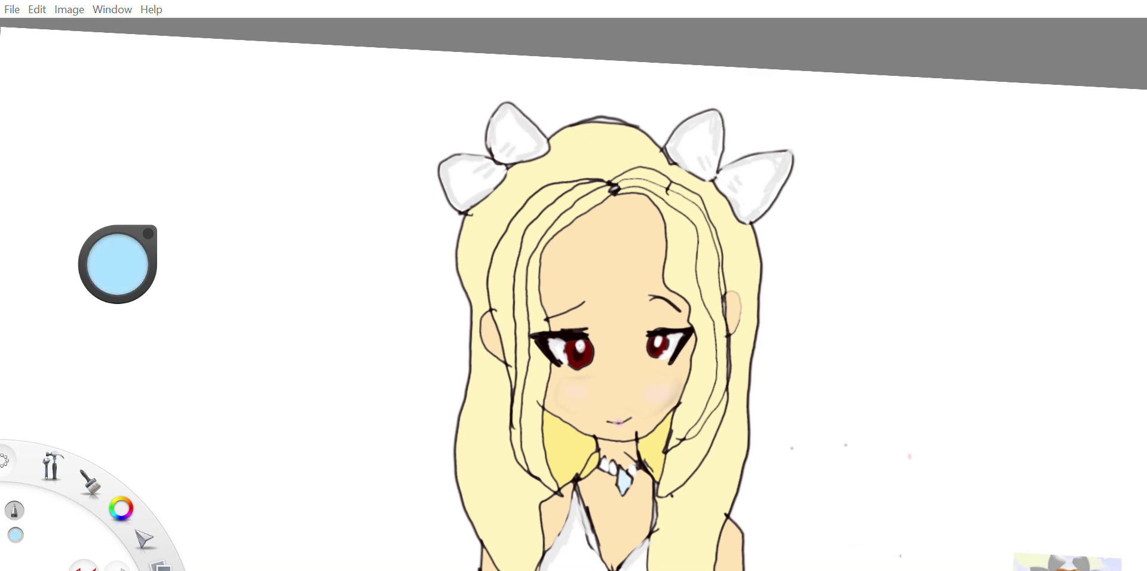
{"action": "scroll", "coordinate": [682, 231], "scroll_direction": "down", "scroll_amount": 3}
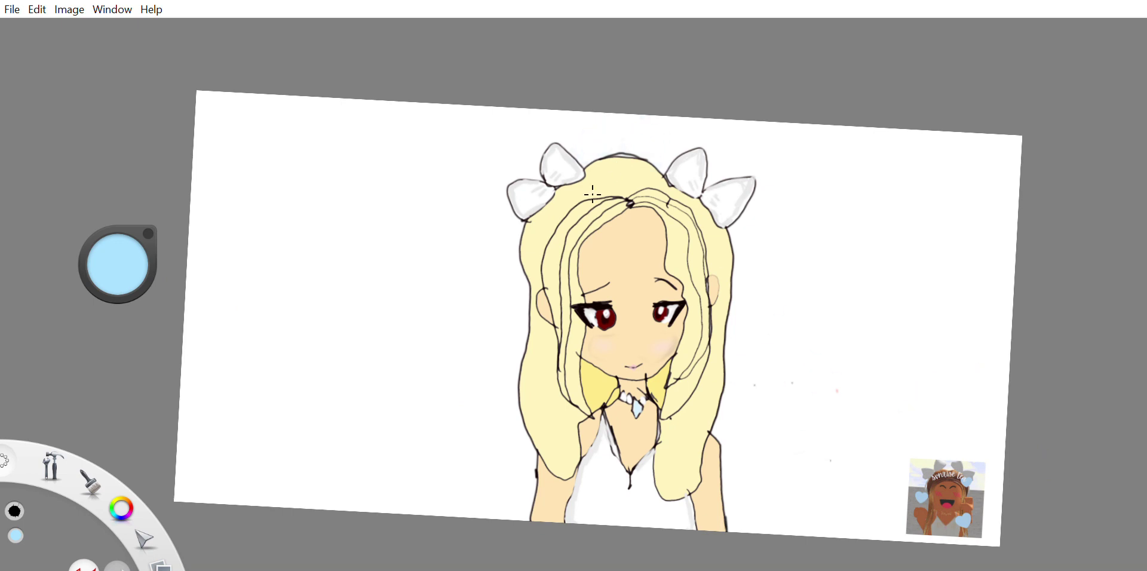
{"action": "left_click", "coordinate": [521, 227]}
{"action": "left_click", "coordinate": [496, 395]}
{"action": "left_click_drag", "start_coordinate": [555, 193], "coordinate": [519, 280]}
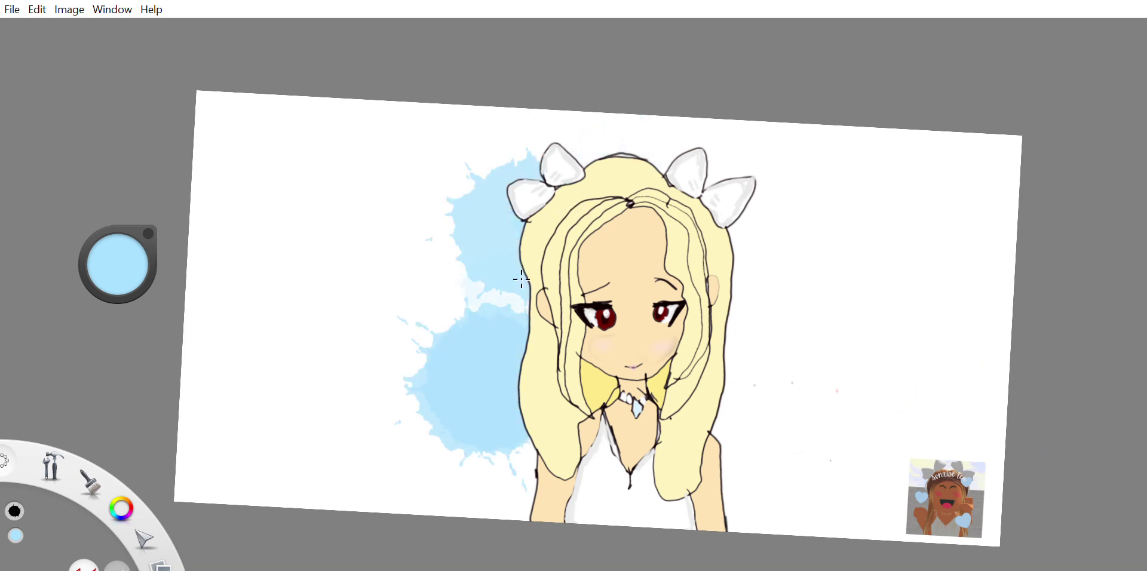
{"action": "key", "text": "ctrl+z"}
{"action": "key", "text": "ctrl+z"}
Splatter light blue paint behind the character, above the head and down the left side to the canvas edge
{"action": "left_click", "coordinate": [487, 314]}
{"action": "left_click", "coordinate": [497, 256]}
{"action": "left_click", "coordinate": [576, 145]}
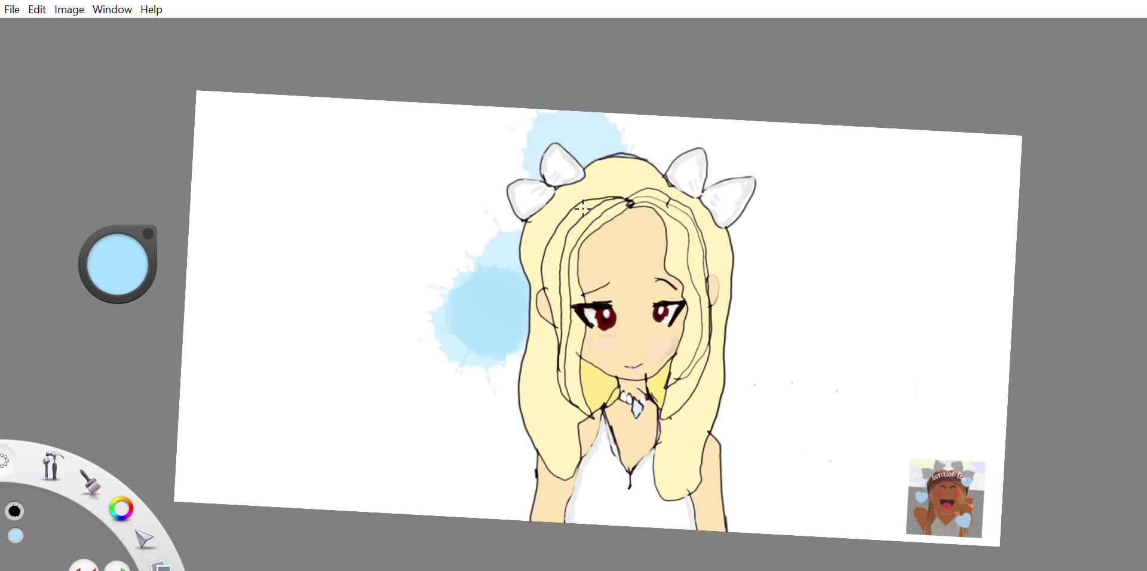
{"action": "left_click_drag", "start_coordinate": [518, 169], "coordinate": [457, 251]}
{"action": "left_click", "coordinate": [484, 182]}
{"action": "left_click", "coordinate": [473, 413]}
{"action": "left_click_drag", "start_coordinate": [475, 460], "coordinate": [496, 430]}
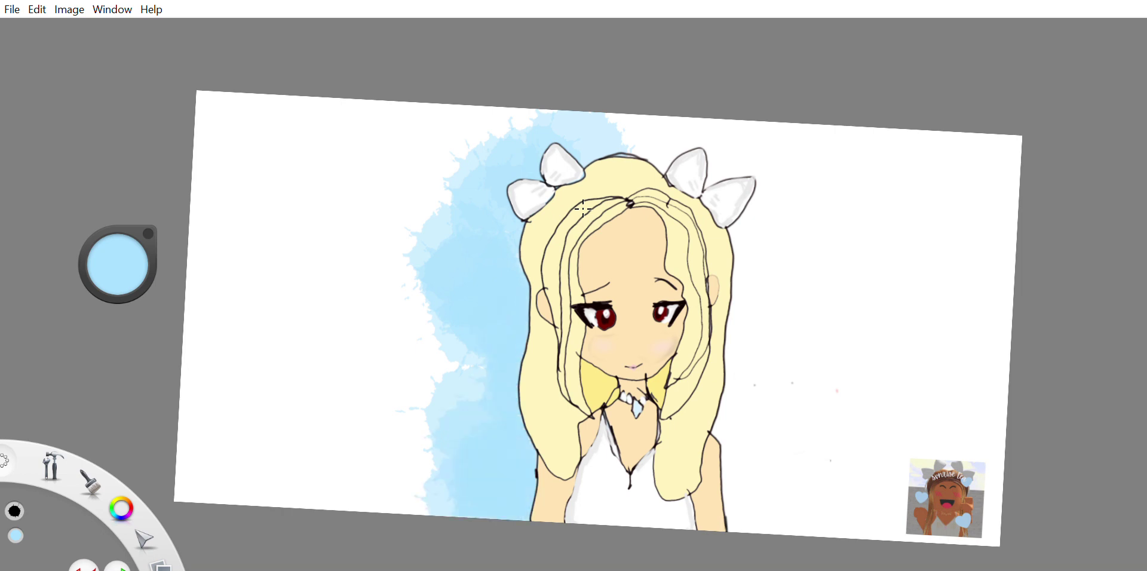
Splatter light blue behind the character up the right side and across the gap above the head
{"action": "left_click", "coordinate": [615, 451]}
{"action": "left_click", "coordinate": [720, 418]}
{"action": "left_click", "coordinate": [741, 442]}
{"action": "left_click", "coordinate": [759, 478]}
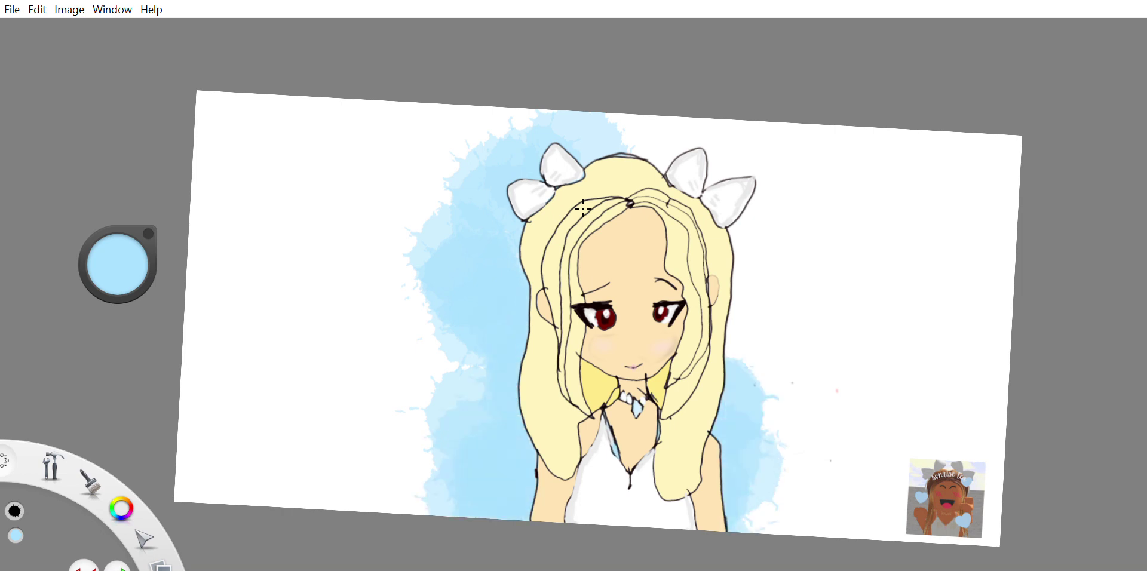
{"action": "mouse_move", "coordinate": [747, 370]}
{"action": "left_mouse_down"}
{"action": "mouse_move", "coordinate": [756, 203]}
{"action": "mouse_move", "coordinate": [741, 156]}
{"action": "mouse_move", "coordinate": [717, 131]}
{"action": "left_mouse_up"}
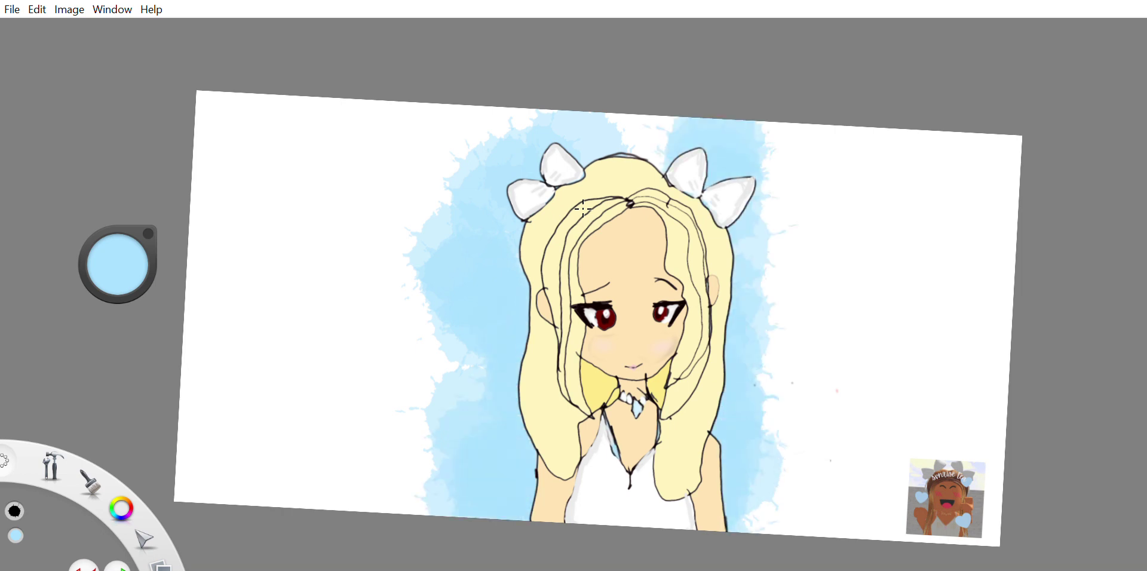
{"action": "left_click", "coordinate": [642, 143]}
{"action": "left_click", "coordinate": [606, 135]}
Widen the light blue splatter outward on the right side and around the lower left of the character
{"action": "left_click_drag", "start_coordinate": [738, 251], "coordinate": [749, 350]}
{"action": "left_click", "coordinate": [780, 385]}
{"action": "left_click", "coordinate": [813, 263]}
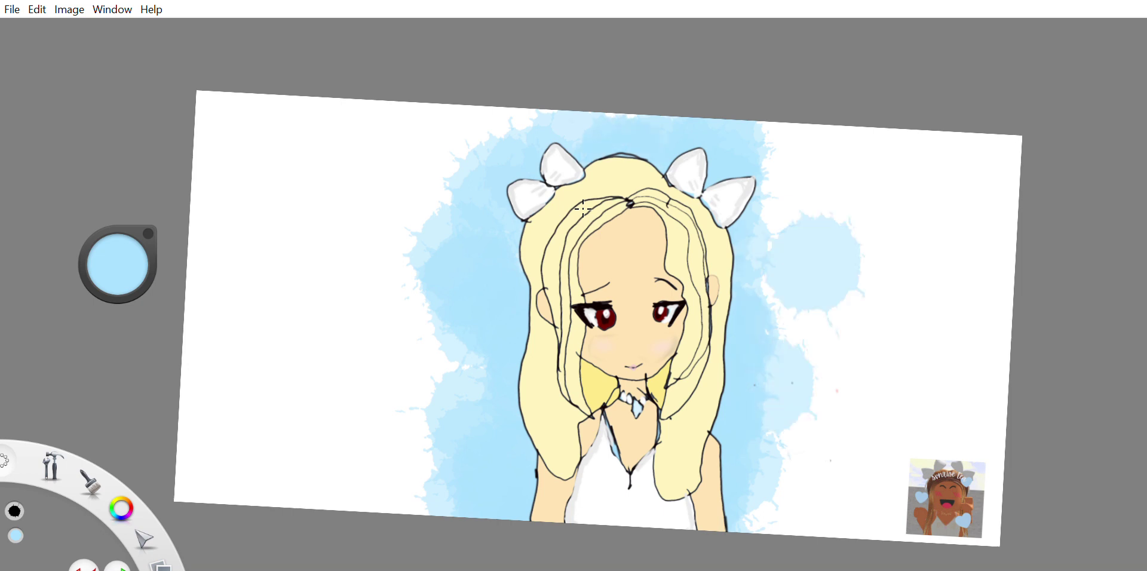
{"action": "left_click_drag", "start_coordinate": [771, 209], "coordinate": [795, 310]}
{"action": "left_click", "coordinate": [771, 472]}
{"action": "left_click", "coordinate": [780, 499]}
{"action": "left_click", "coordinate": [427, 442]}
{"action": "left_click", "coordinate": [430, 352]}
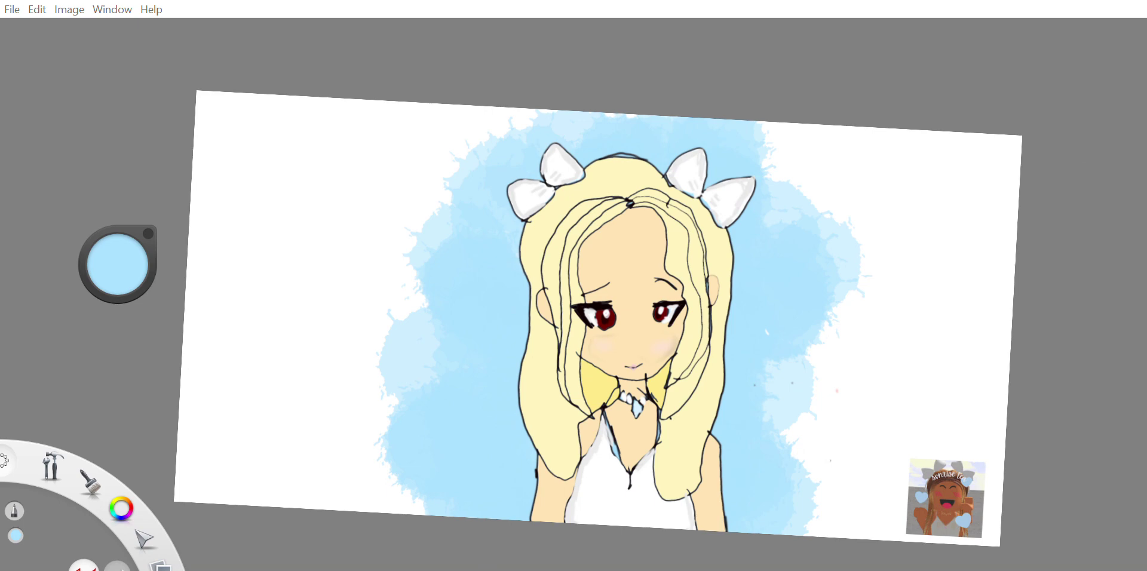
Choose a near-black and handwrite the artist's signature beside the arm and the avatar's username in the canvas's upper right
{"action": "left_click_drag", "start_coordinate": [118, 264], "coordinate": [117, 329]}
{"action": "mouse_move", "coordinate": [780, 361]}
{"action": "left_mouse_down"}
{"action": "mouse_move", "coordinate": [782, 408]}
{"action": "mouse_move", "coordinate": [801, 400]}
{"action": "mouse_move", "coordinate": [801, 430]}
{"action": "mouse_move", "coordinate": [779, 432]}
{"action": "mouse_move", "coordinate": [797, 429]}
{"action": "mouse_move", "coordinate": [830, 464]}
{"action": "mouse_move", "coordinate": [838, 447]}
{"action": "mouse_move", "coordinate": [842, 464]}
{"action": "left_mouse_up"}
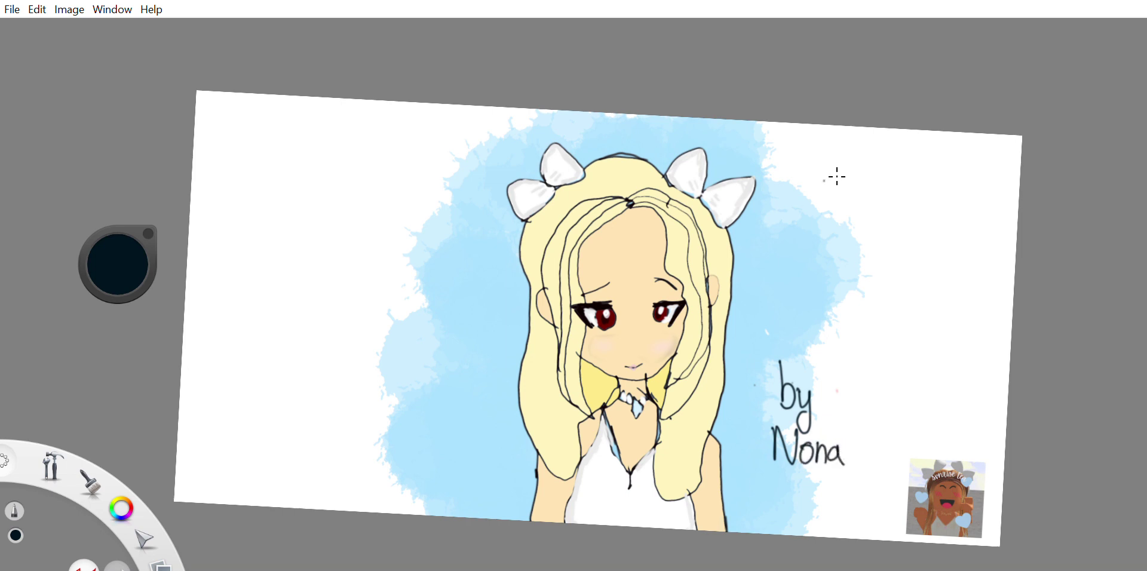
{"action": "mouse_move", "coordinate": [815, 178]}
{"action": "left_mouse_down"}
{"action": "mouse_move", "coordinate": [829, 194]}
{"action": "mouse_move", "coordinate": [851, 181]}
{"action": "mouse_move", "coordinate": [854, 195]}
{"action": "mouse_move", "coordinate": [865, 182]}
{"action": "mouse_move", "coordinate": [925, 197]}
{"action": "mouse_move", "coordinate": [925, 177]}
{"action": "mouse_move", "coordinate": [972, 201]}
{"action": "left_mouse_up"}
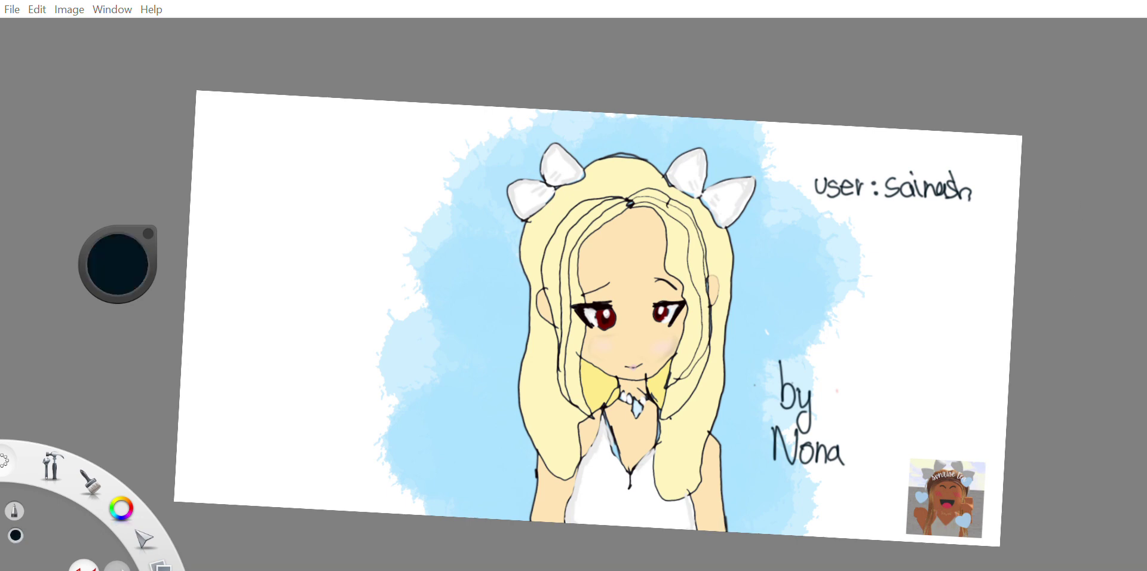
{"action": "scroll", "coordinate": [598, 319], "scroll_direction": "down", "scroll_amount": 2}
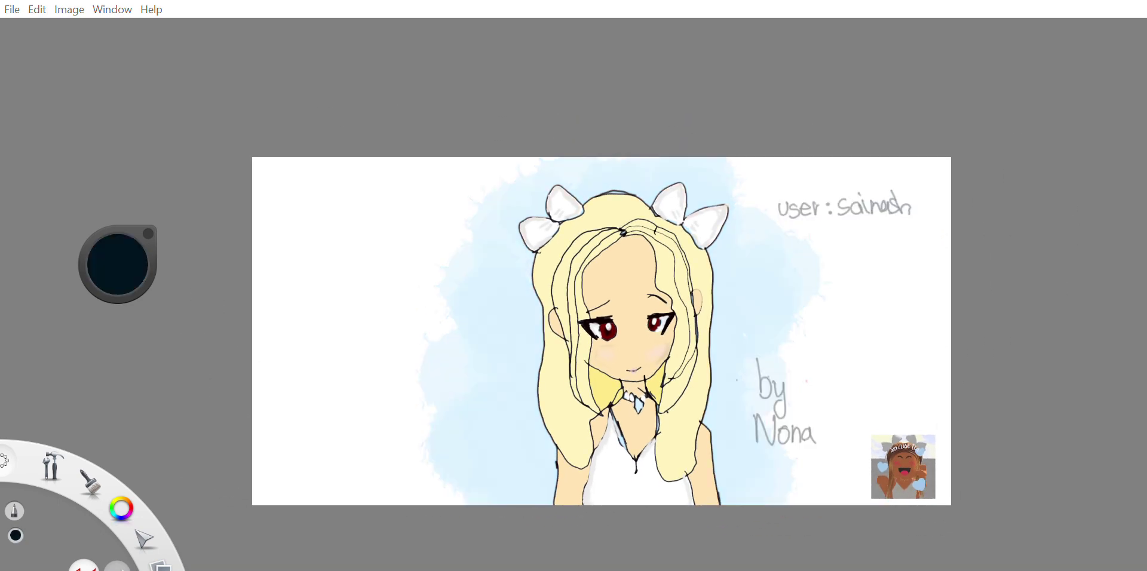
{"action": "mouse_move", "coordinate": [915, 202]}
{"action": "left_mouse_down"}
{"action": "mouse_move", "coordinate": [954, 190]}
{"action": "mouse_move", "coordinate": [943, 181]}
{"action": "mouse_move", "coordinate": [931, 211]}
{"action": "left_mouse_up"}
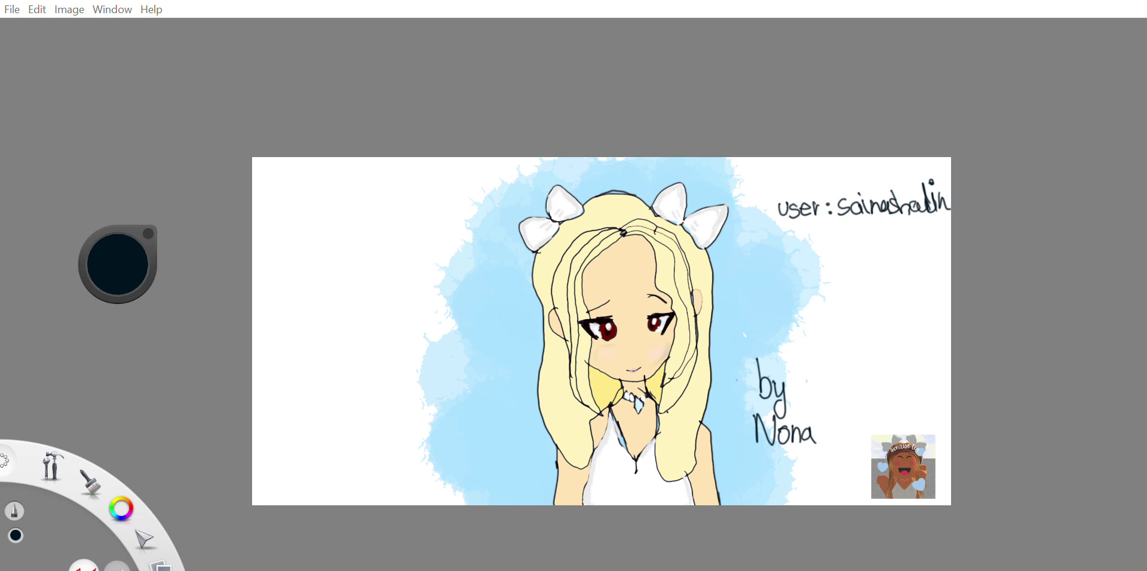
Handwrite "fanart" between the username and the signature and underline it with a zigzag stroke
{"action": "mouse_move", "coordinate": [805, 289]}
{"action": "left_mouse_down"}
{"action": "mouse_move", "coordinate": [815, 309]}
{"action": "mouse_move", "coordinate": [874, 294]}
{"action": "mouse_move", "coordinate": [873, 303]}
{"action": "mouse_move", "coordinate": [901, 283]}
{"action": "left_mouse_up"}
{"action": "mouse_move", "coordinate": [818, 328]}
{"action": "left_mouse_down"}
{"action": "mouse_move", "coordinate": [892, 308]}
{"action": "mouse_move", "coordinate": [887, 318]}
{"action": "left_mouse_up"}
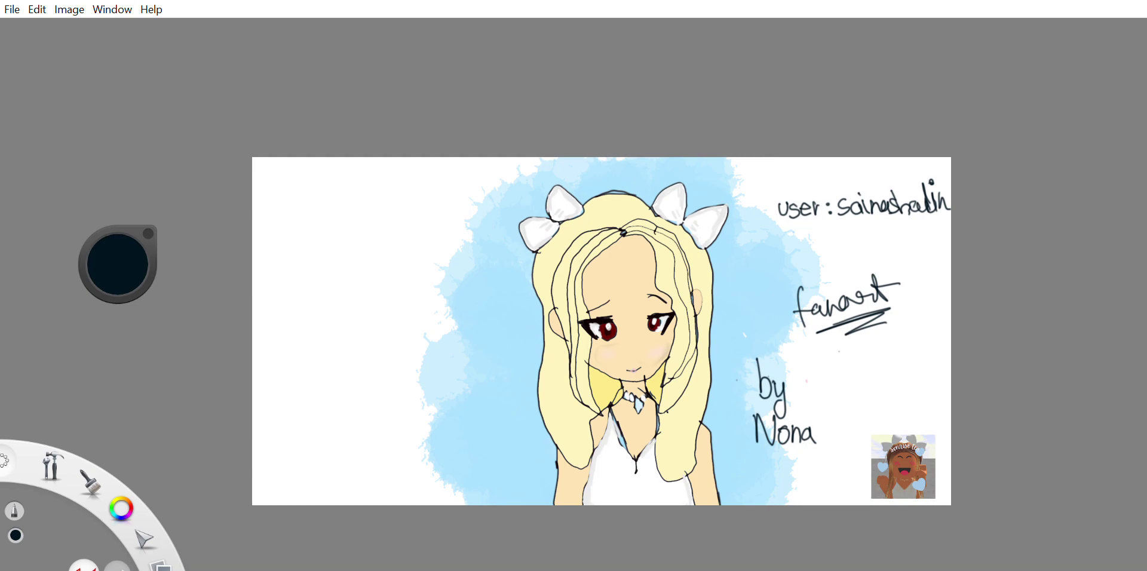